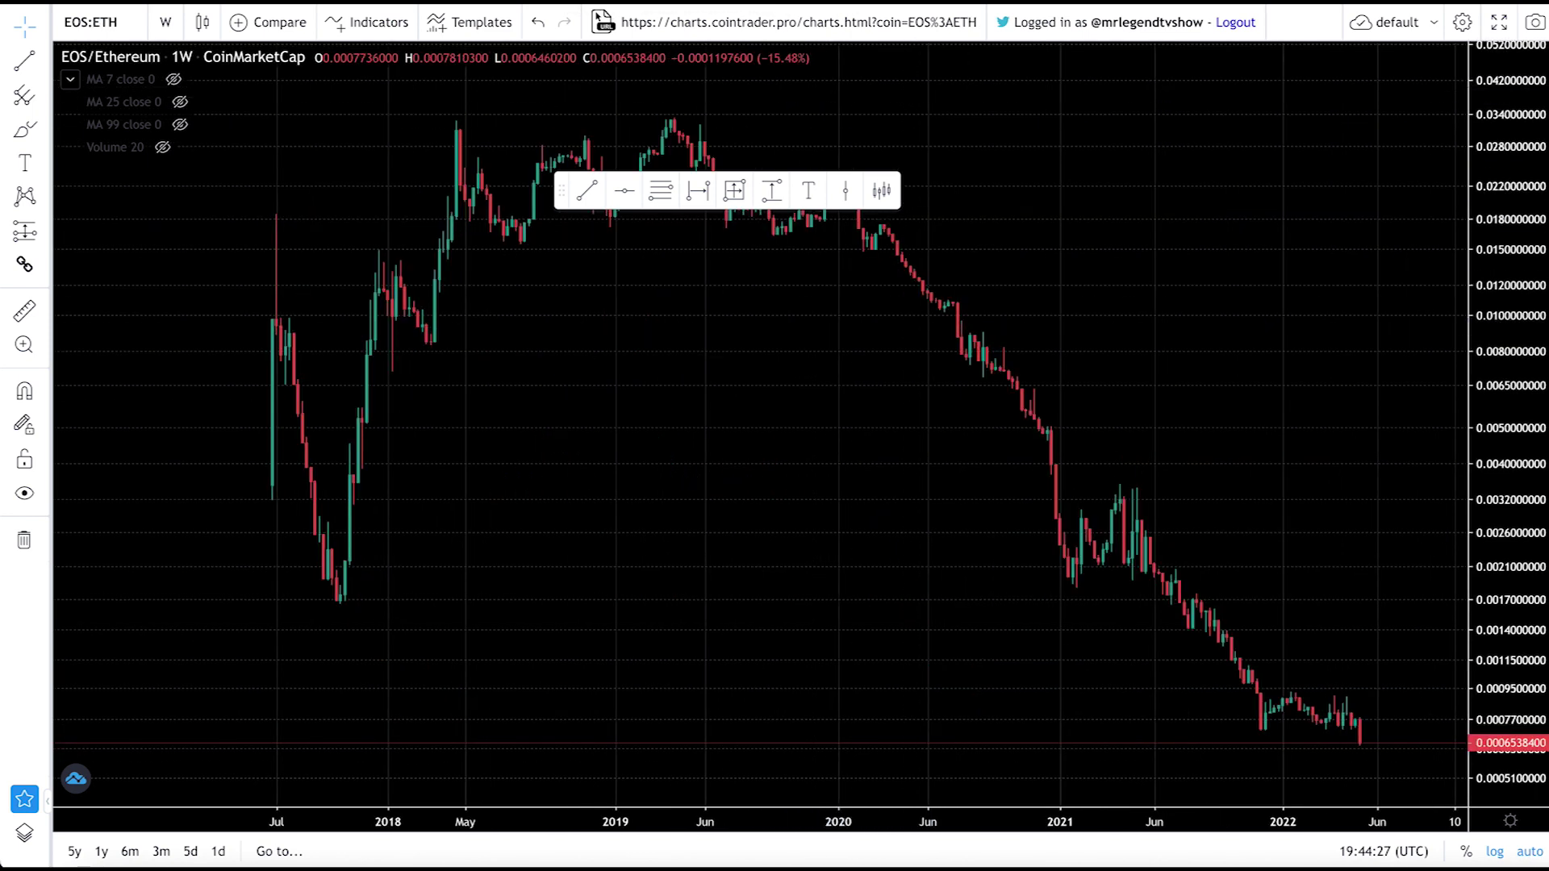
Review the EOS/Ethereum and EOS/Dominance charts and the EOS market data on CoinMarketCap
{"action": "scroll", "coordinate": [903, 232], "scroll_direction": "up", "scroll_amount": 2}
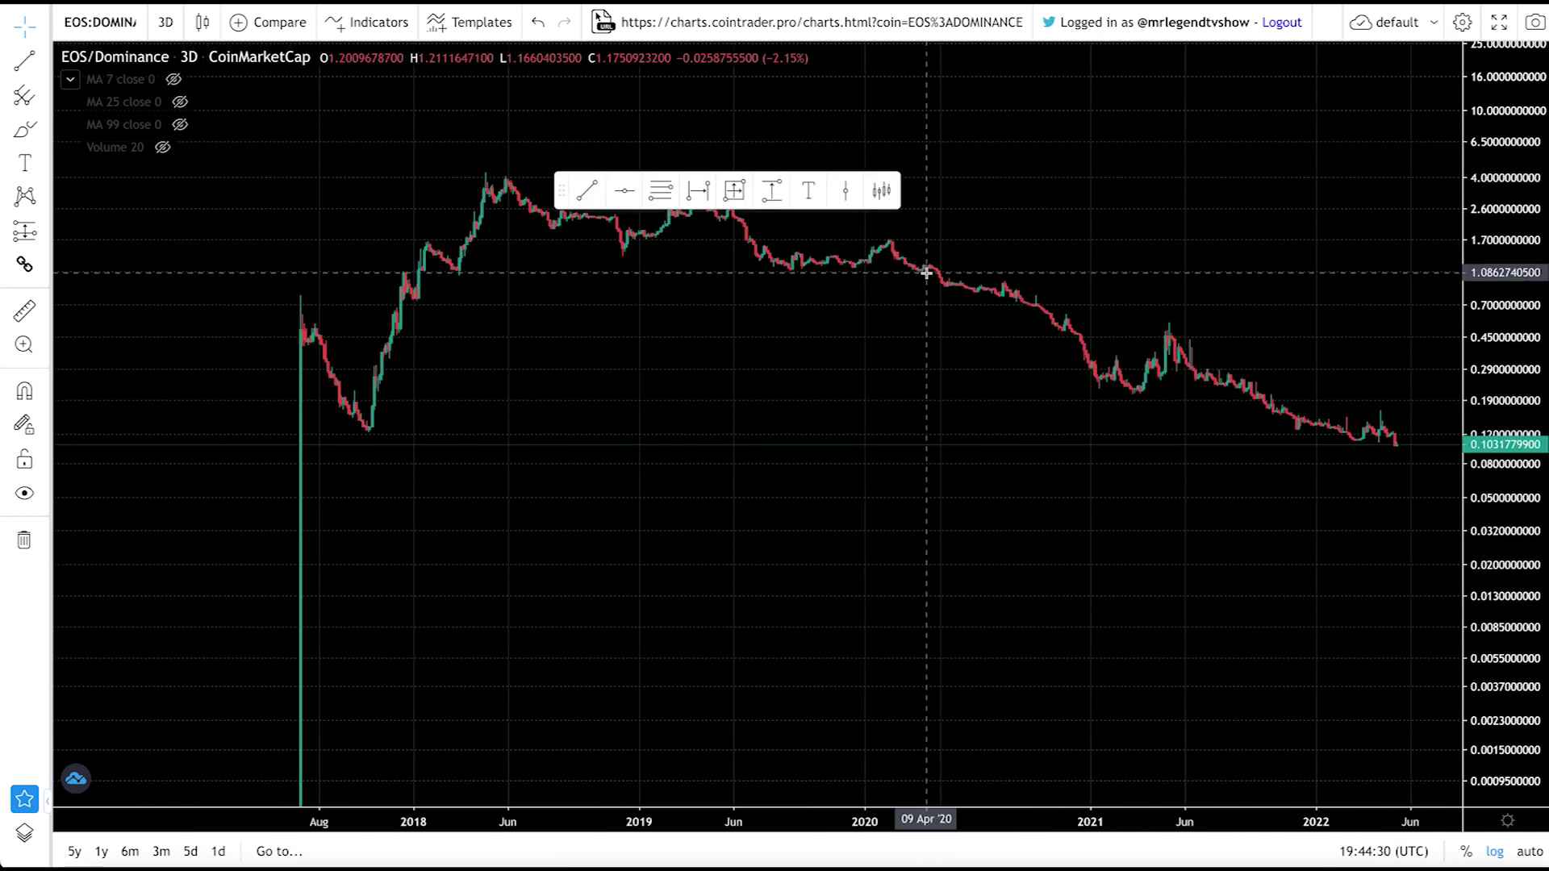
{"action": "scroll", "coordinate": [928, 270], "scroll_direction": "down", "scroll_amount": 3}
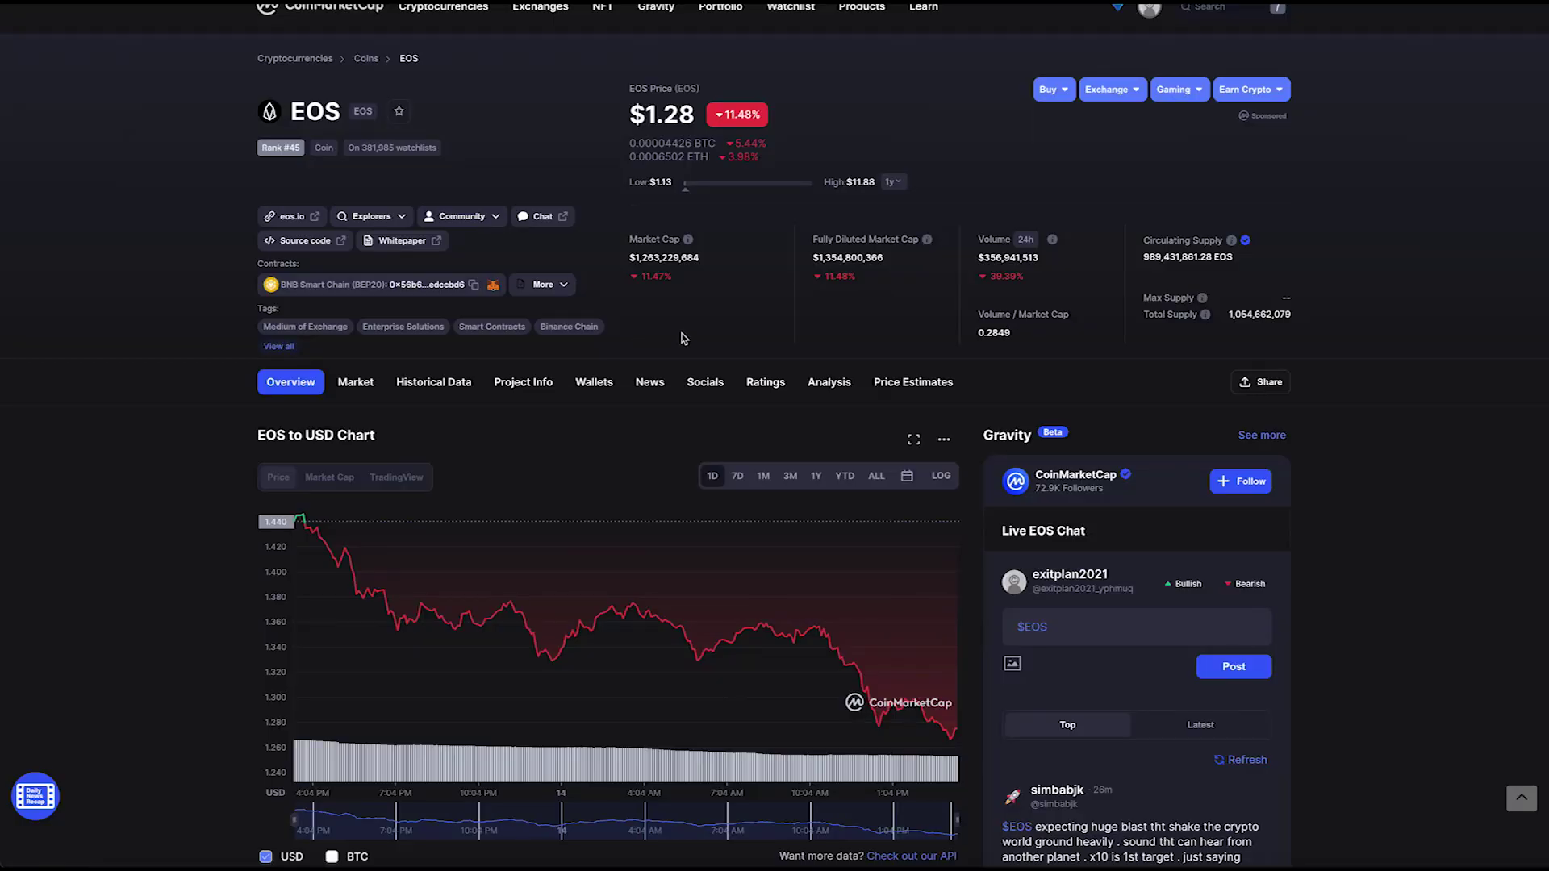
{"action": "scroll", "coordinate": [682, 338], "scroll_direction": "up", "scroll_amount": 1}
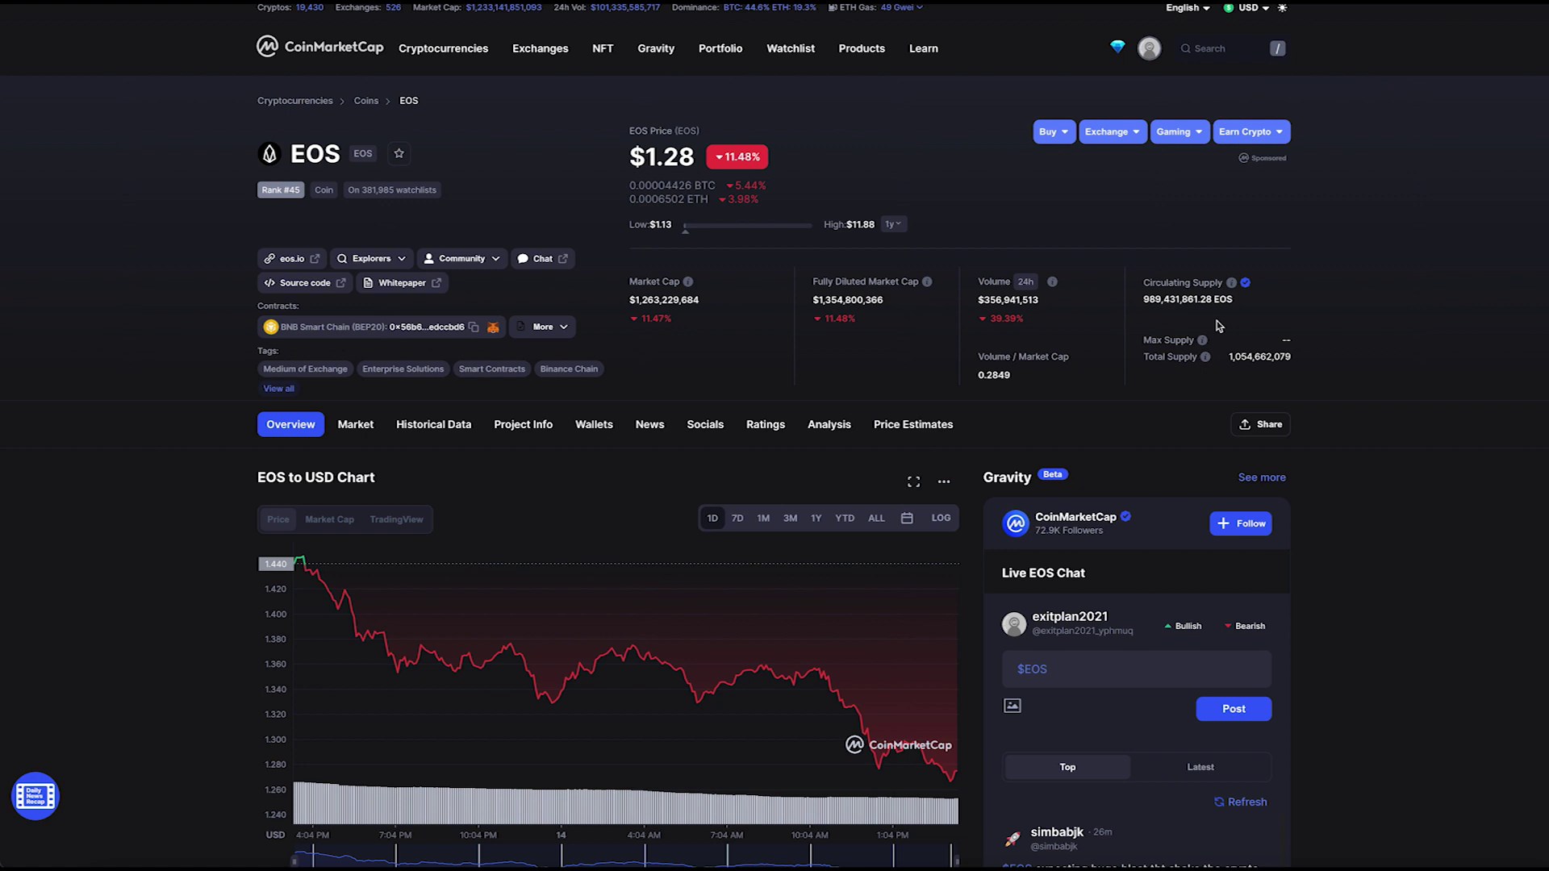
{"action": "scroll", "coordinate": [626, 324], "scroll_direction": "down", "scroll_amount": 1}
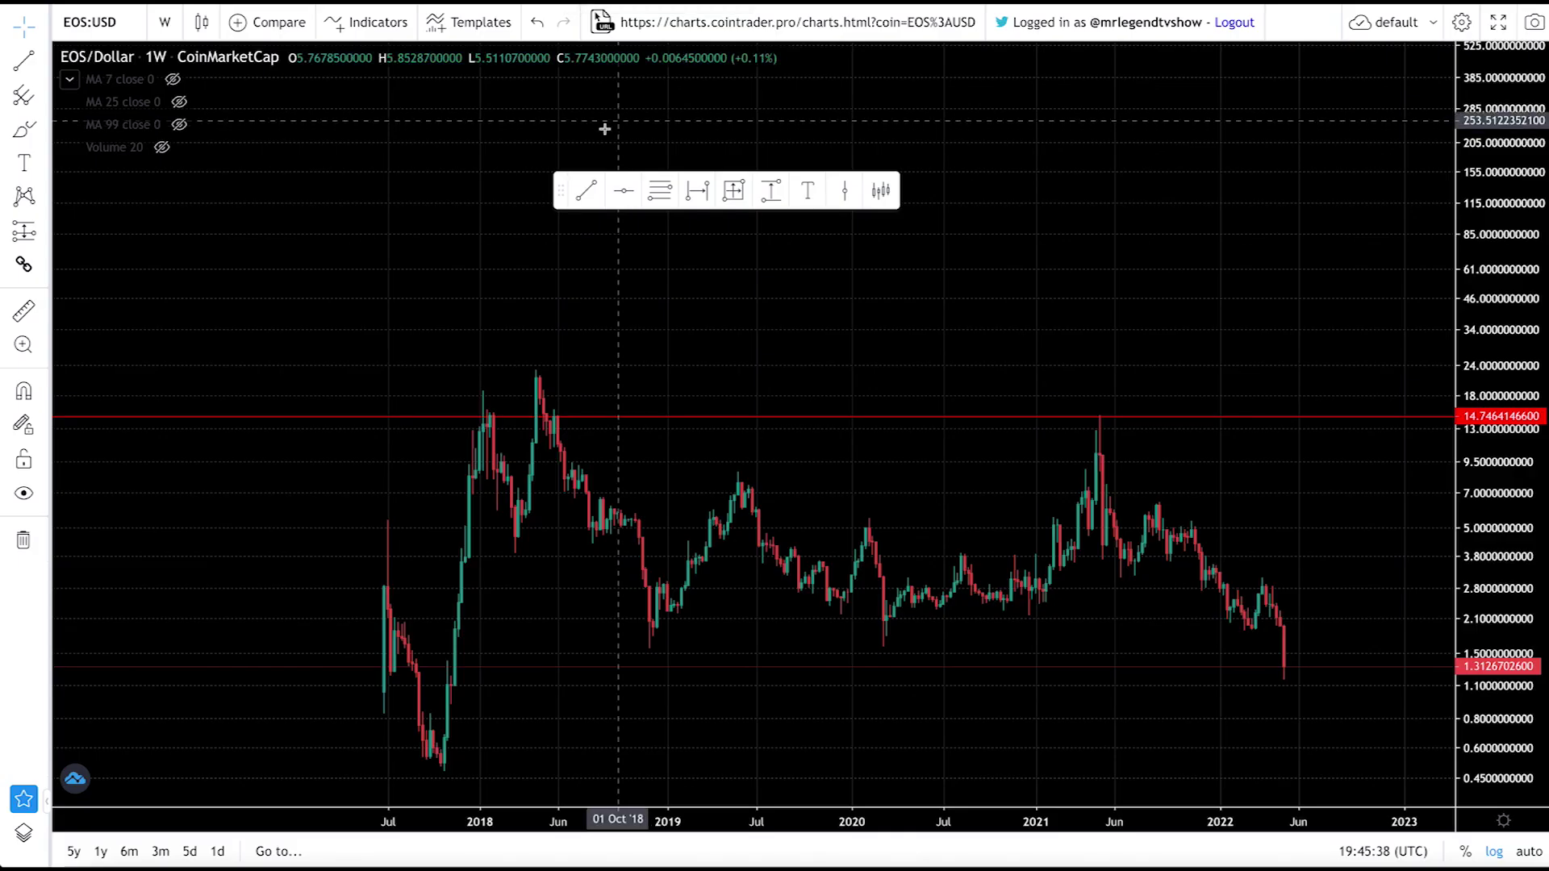
Examine the weekly EOS/Dollar price history from mid-2017 to the latest candle of May 2022
{"action": "scroll", "coordinate": [624, 233], "scroll_direction": "down", "scroll_amount": 2}
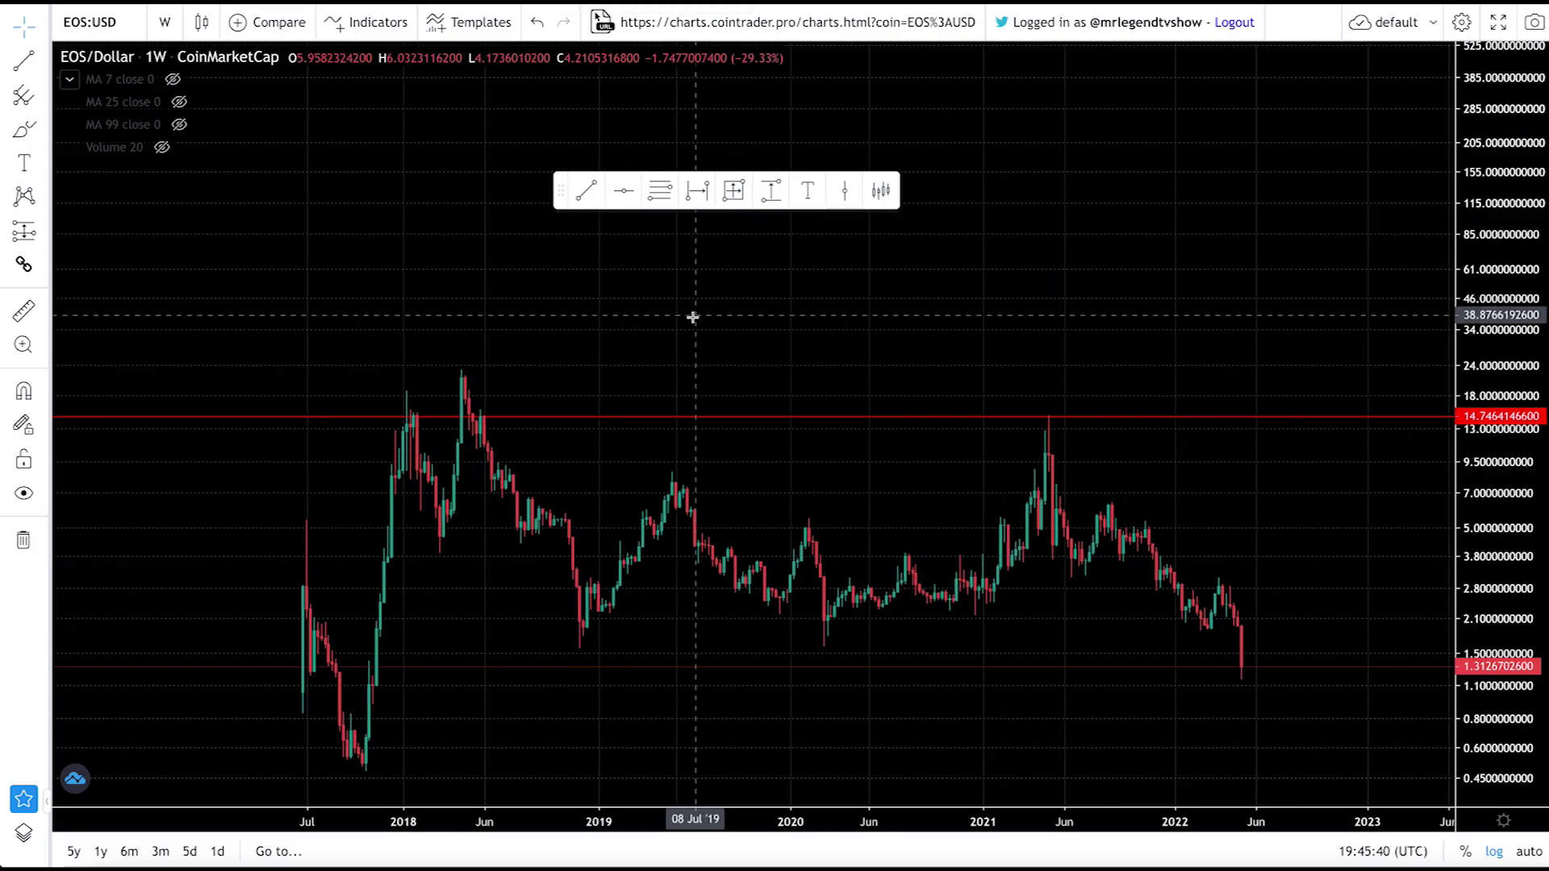
{"action": "left_click_drag", "start_coordinate": [695, 318], "coordinate": [657, 218]}
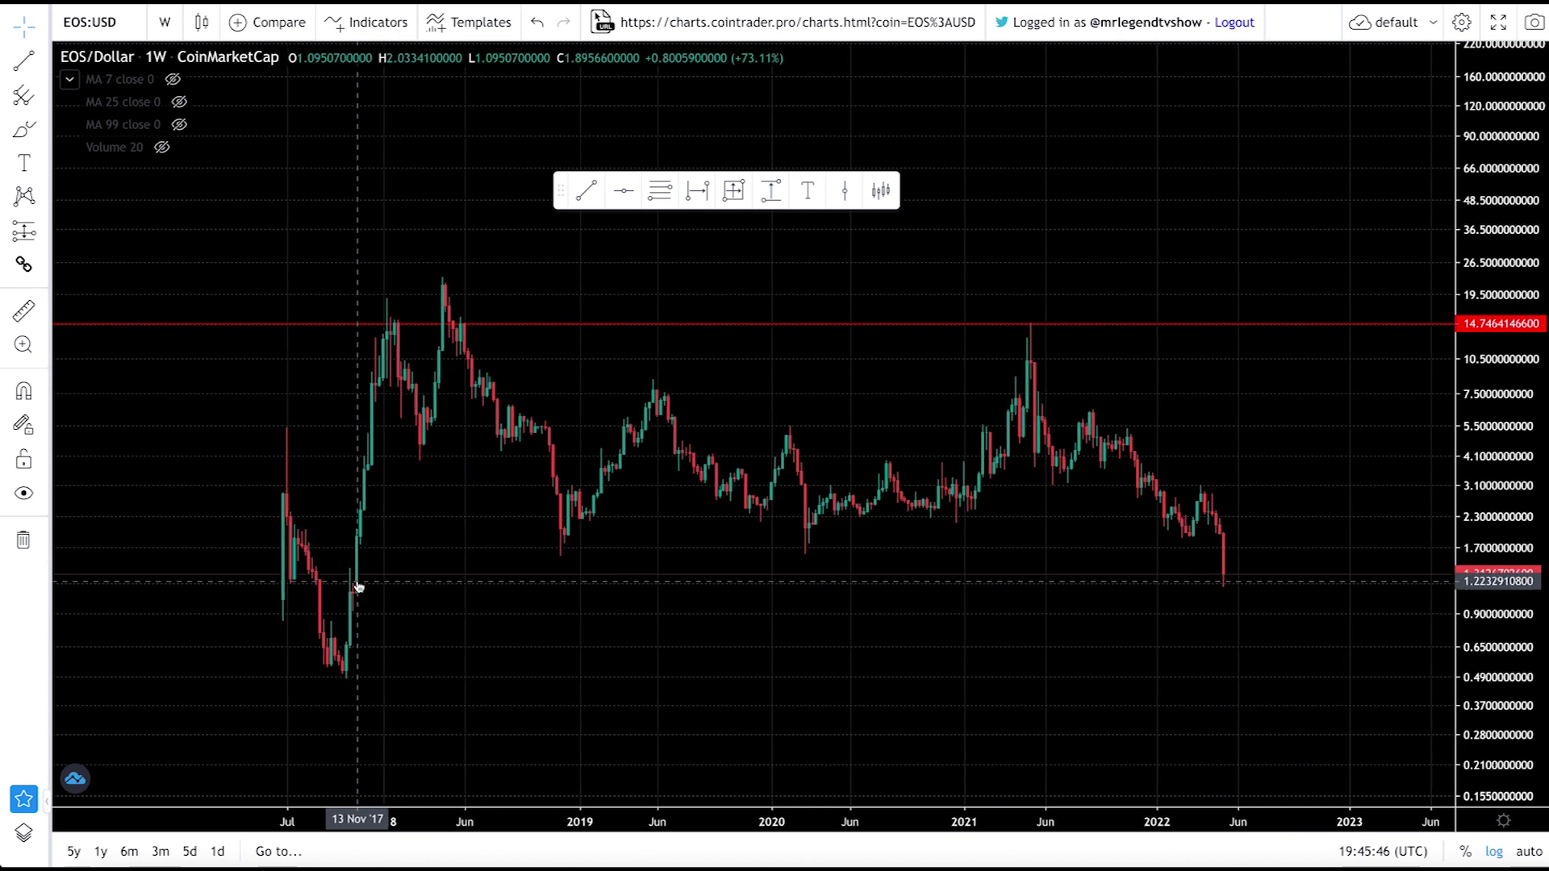
{"action": "left_click", "coordinate": [21, 313]}
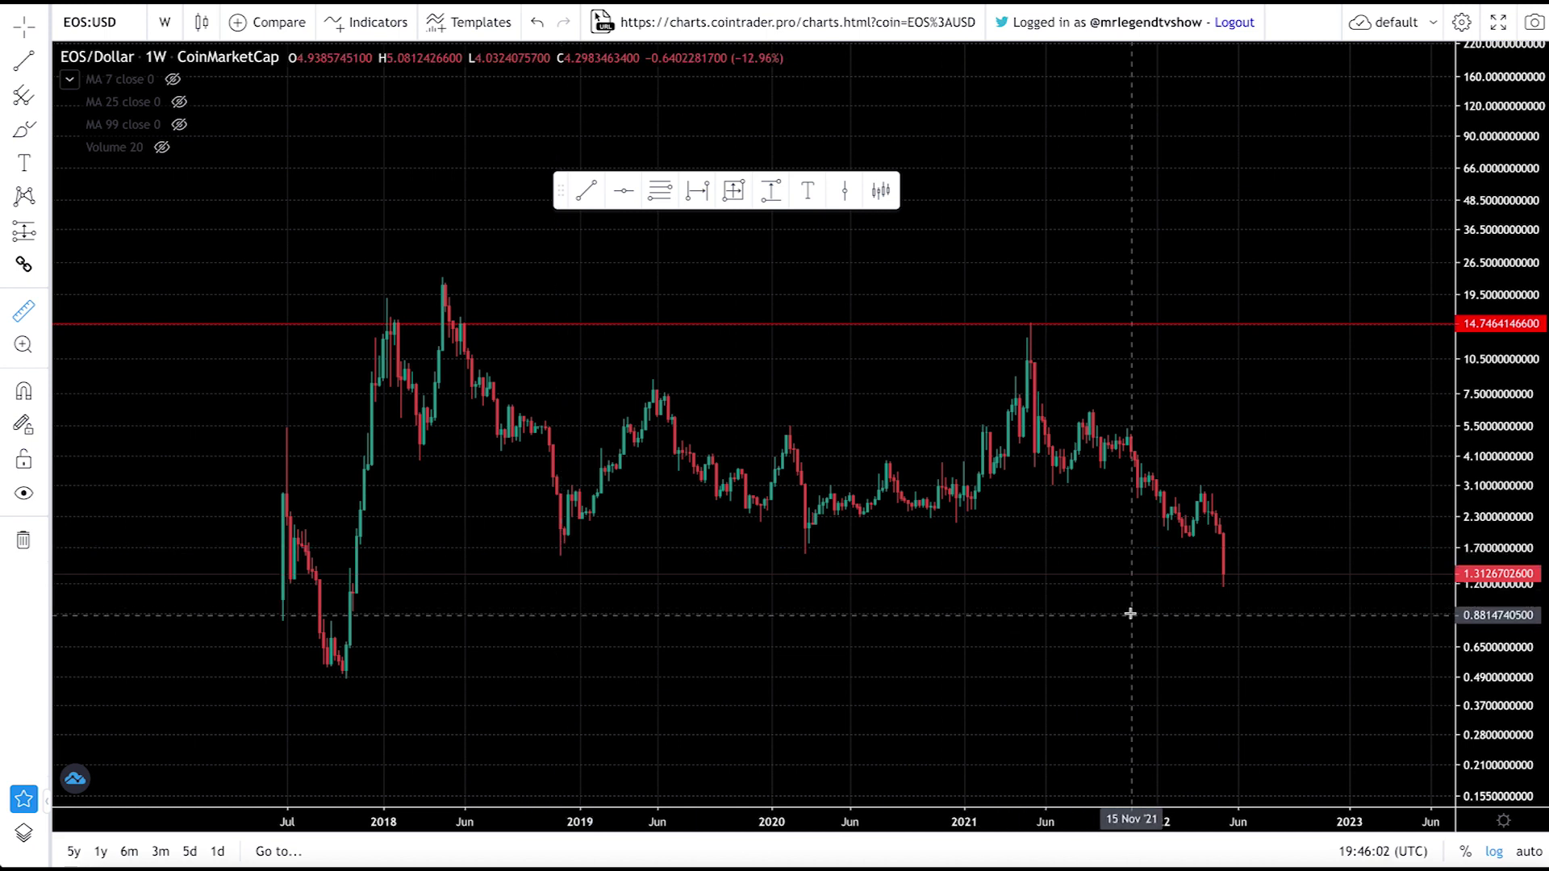
{"action": "scroll", "coordinate": [1125, 606], "scroll_direction": "down", "scroll_amount": 2}
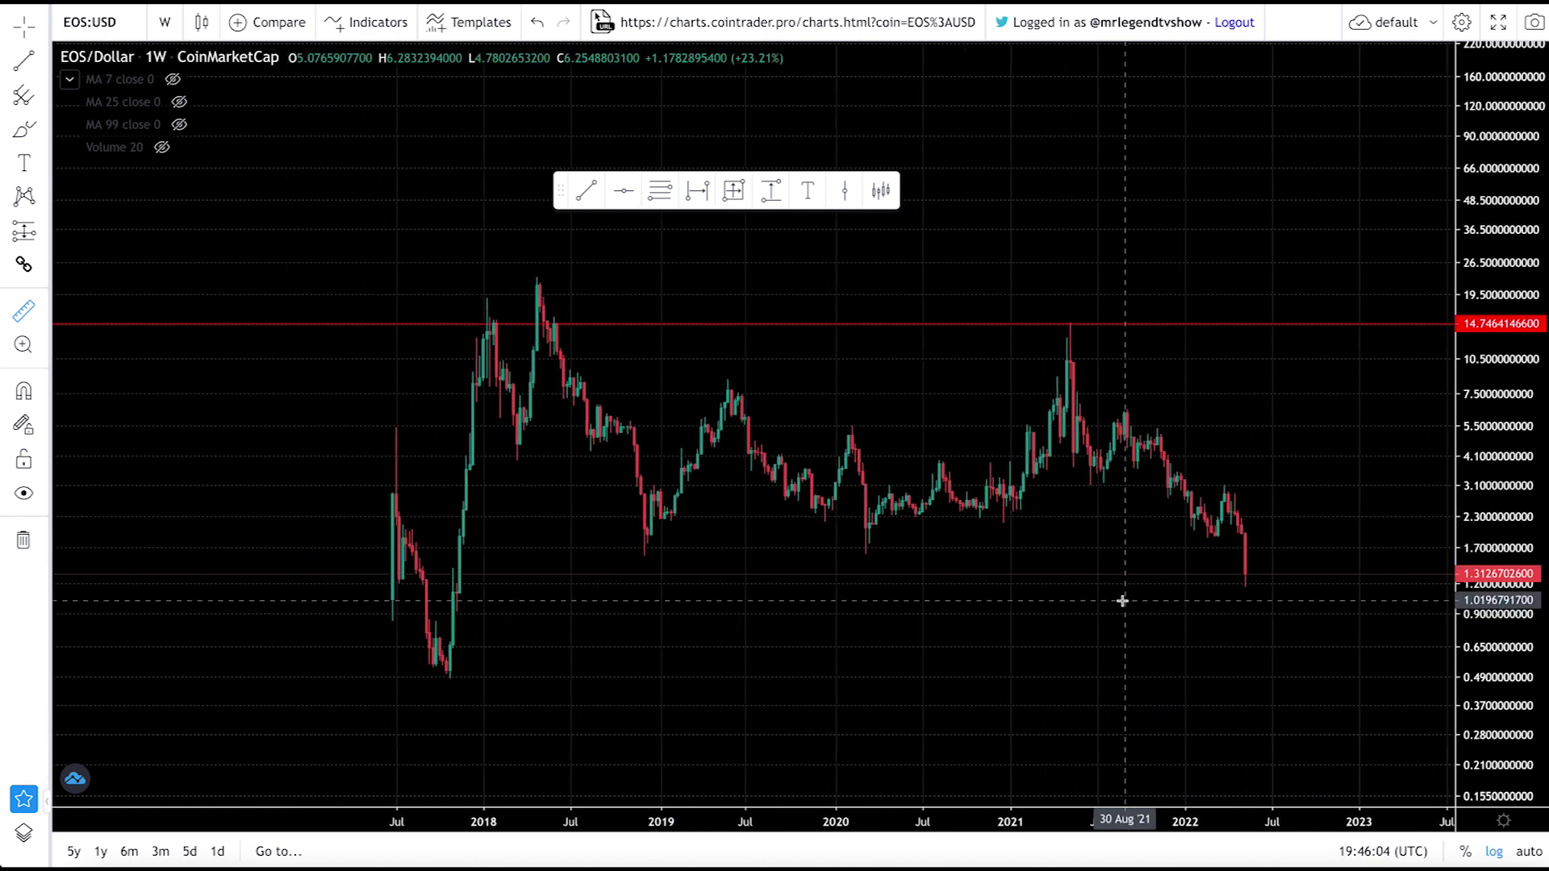
{"action": "scroll", "coordinate": [1122, 603], "scroll_direction": "up", "scroll_amount": 2}
{"action": "scroll", "coordinate": [1125, 598], "scroll_direction": "up", "scroll_amount": 1}
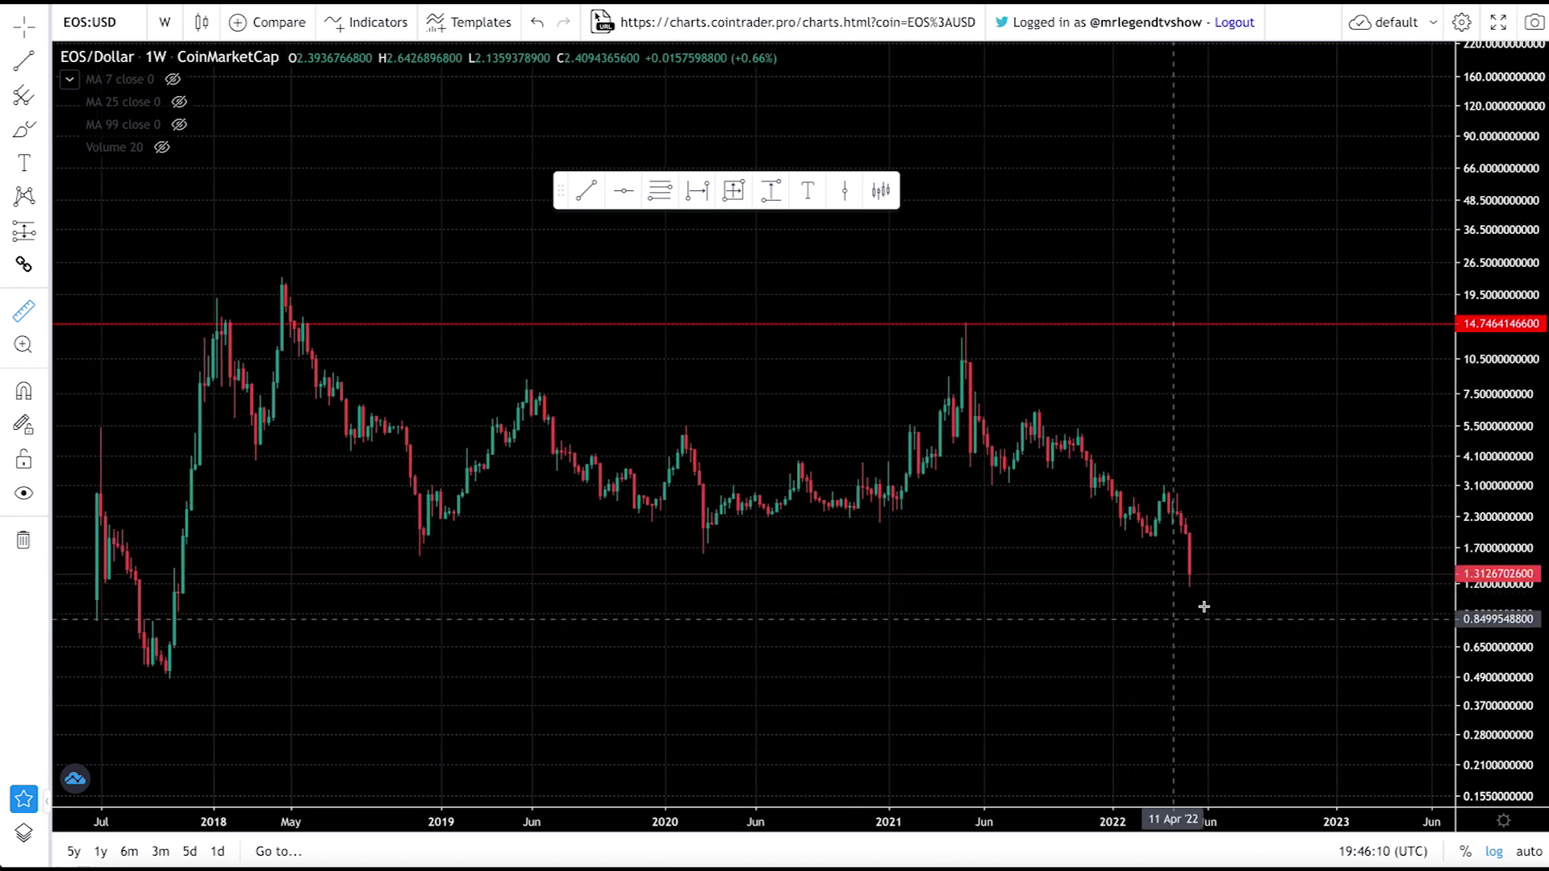
{"action": "scroll", "coordinate": [1216, 570], "scroll_direction": "up", "scroll_amount": 1}
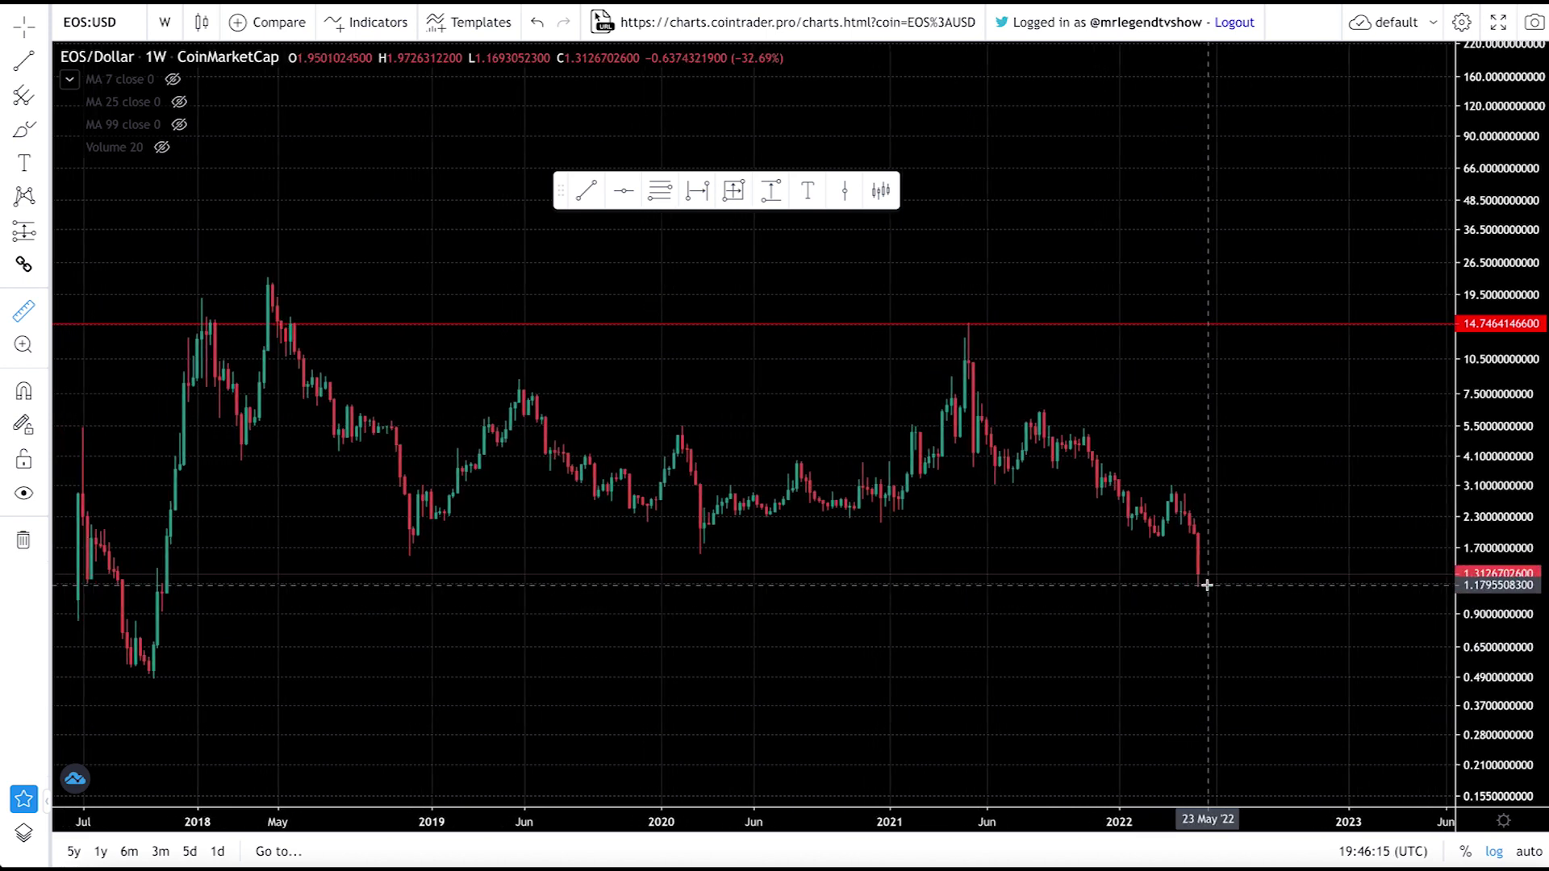
{"action": "scroll", "coordinate": [1214, 609], "scroll_direction": "up", "scroll_amount": 1}
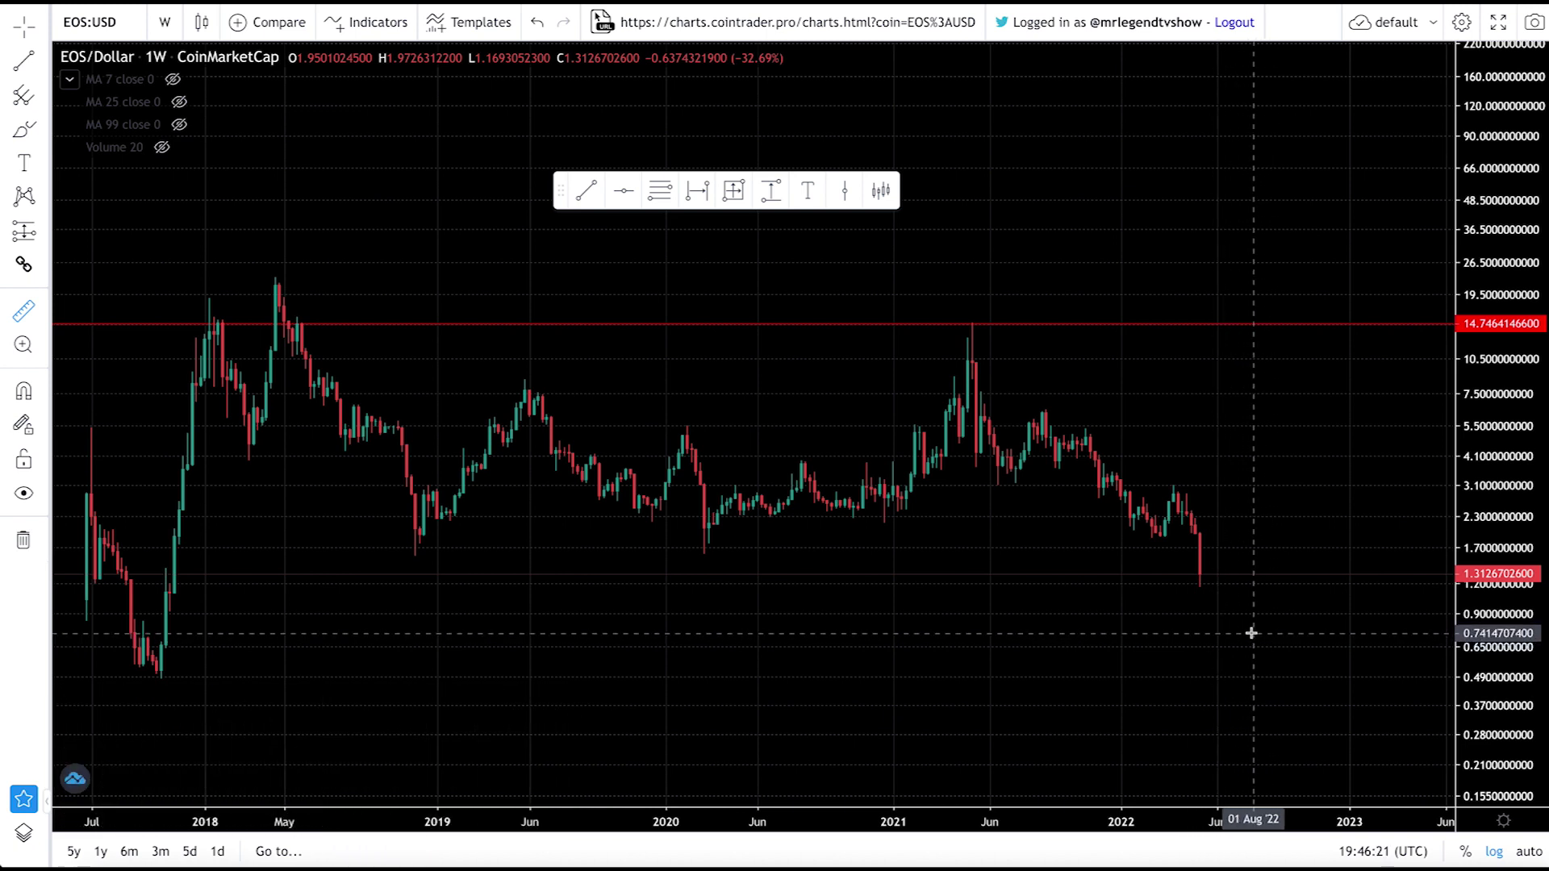
{"action": "scroll", "coordinate": [1249, 633], "scroll_direction": "down", "scroll_amount": 3}
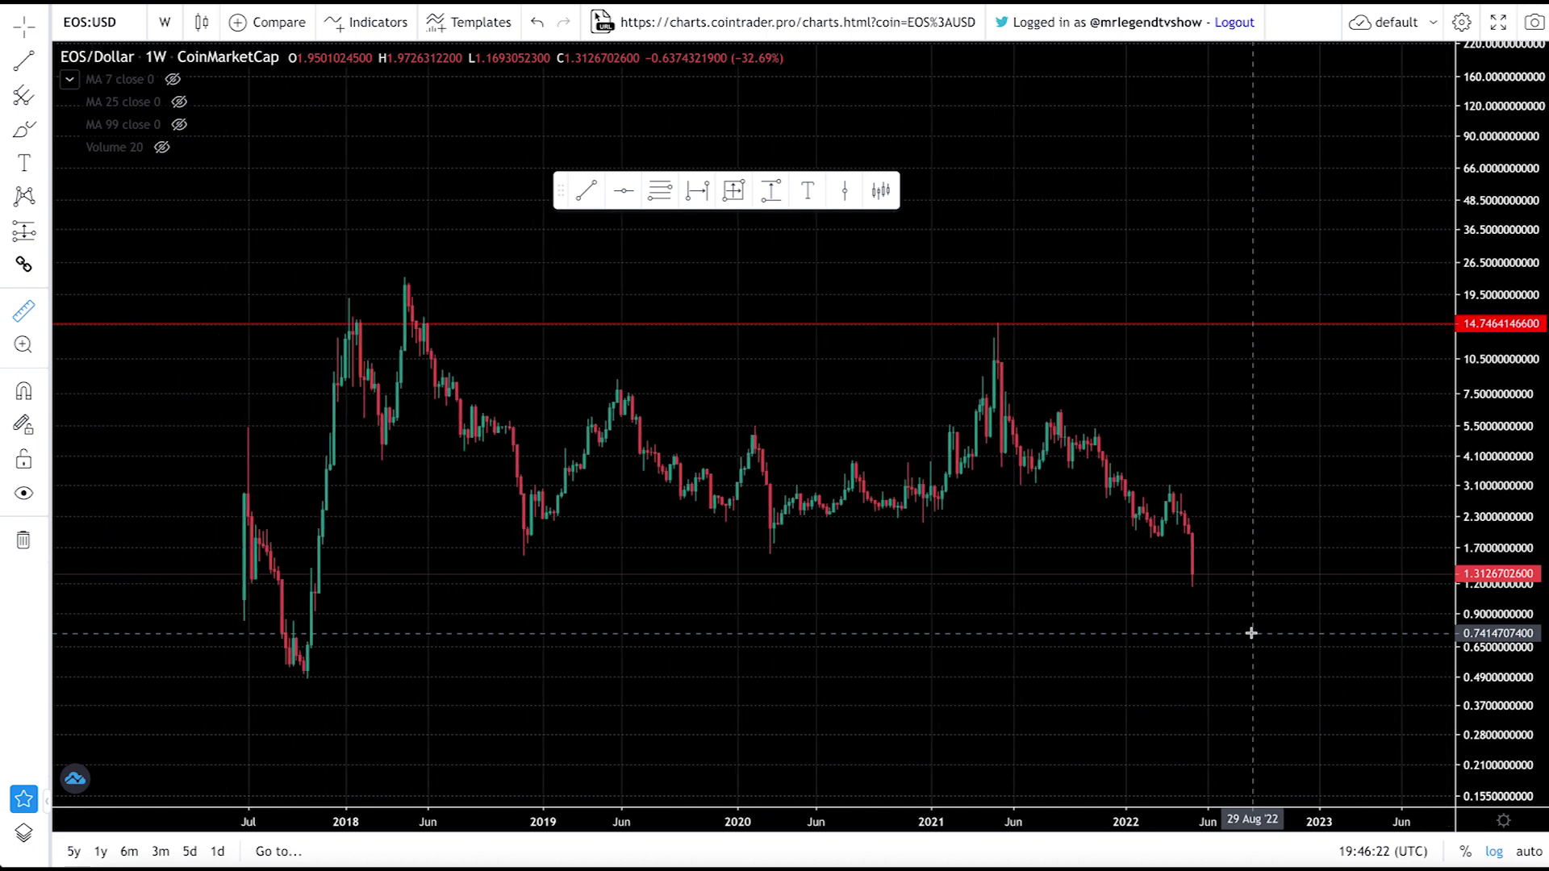
Rescale the price axis and reposition the EOS/Dollar chart to inspect the full history with more price range around it
{"action": "left_click_drag", "start_coordinate": [1505, 416], "coordinate": [1484, 578]}
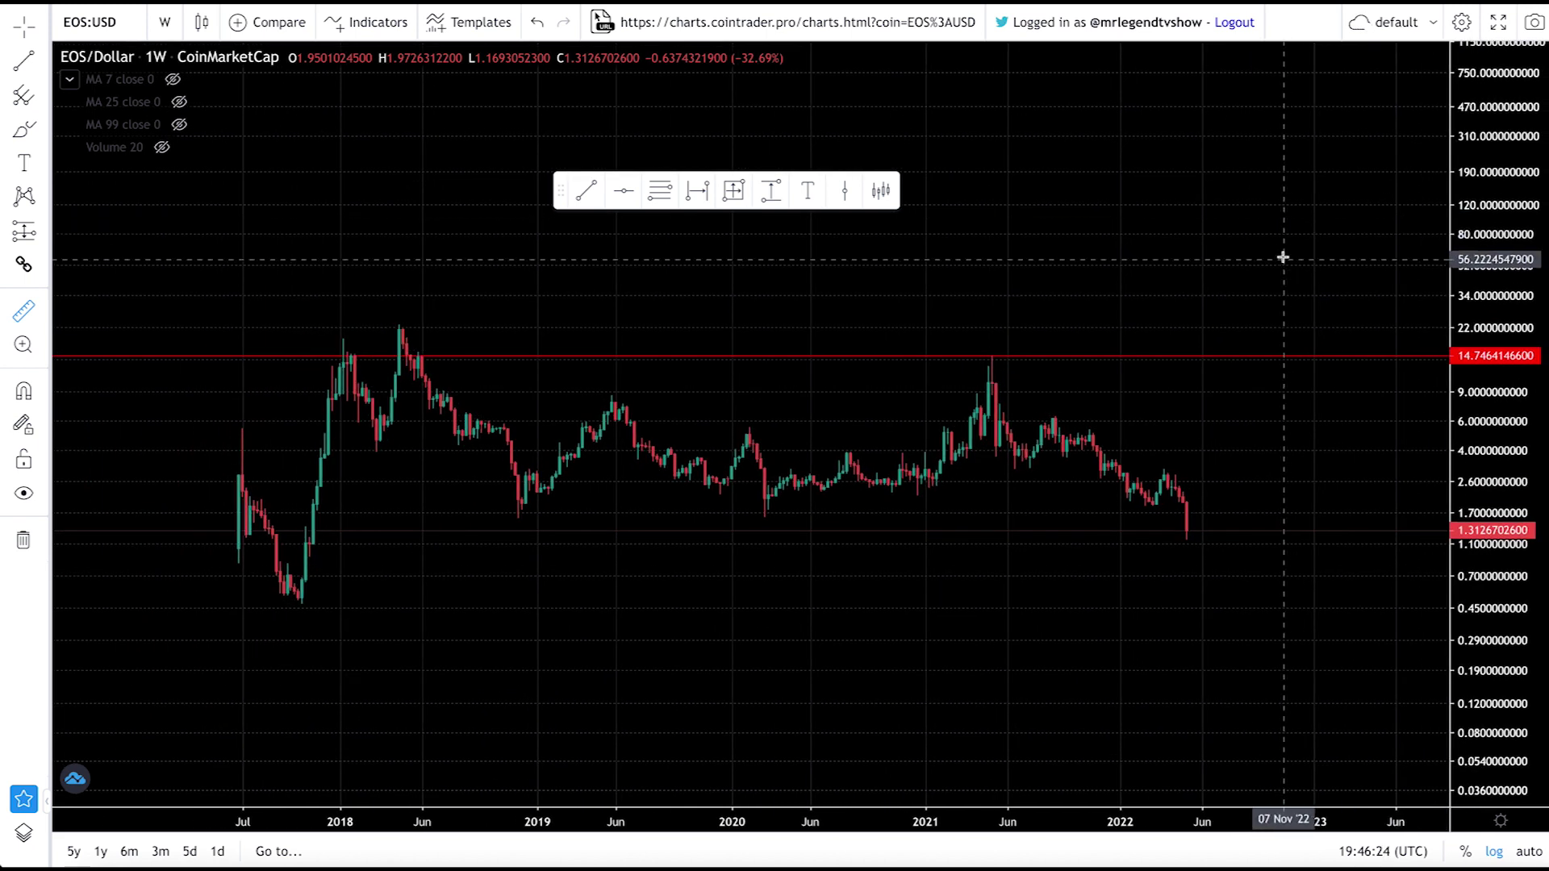
{"action": "left_click", "coordinate": [1282, 255]}
{"action": "left_click", "coordinate": [1142, 287]}
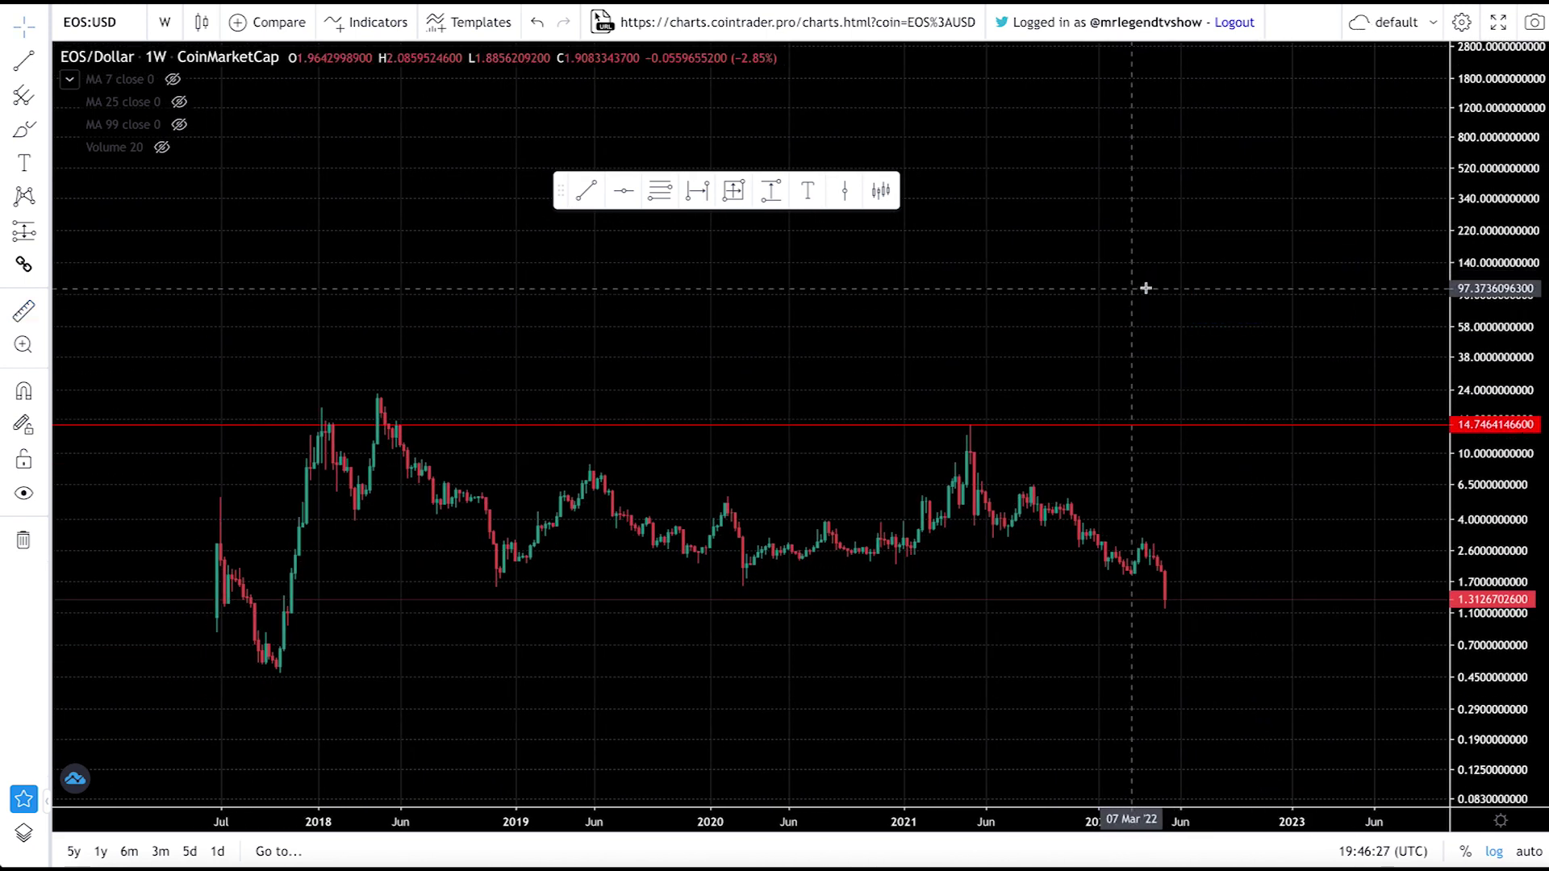
{"action": "scroll", "coordinate": [892, 332], "scroll_direction": "down", "scroll_amount": 2}
{"action": "left_click_drag", "start_coordinate": [1484, 589], "coordinate": [1455, 484]}
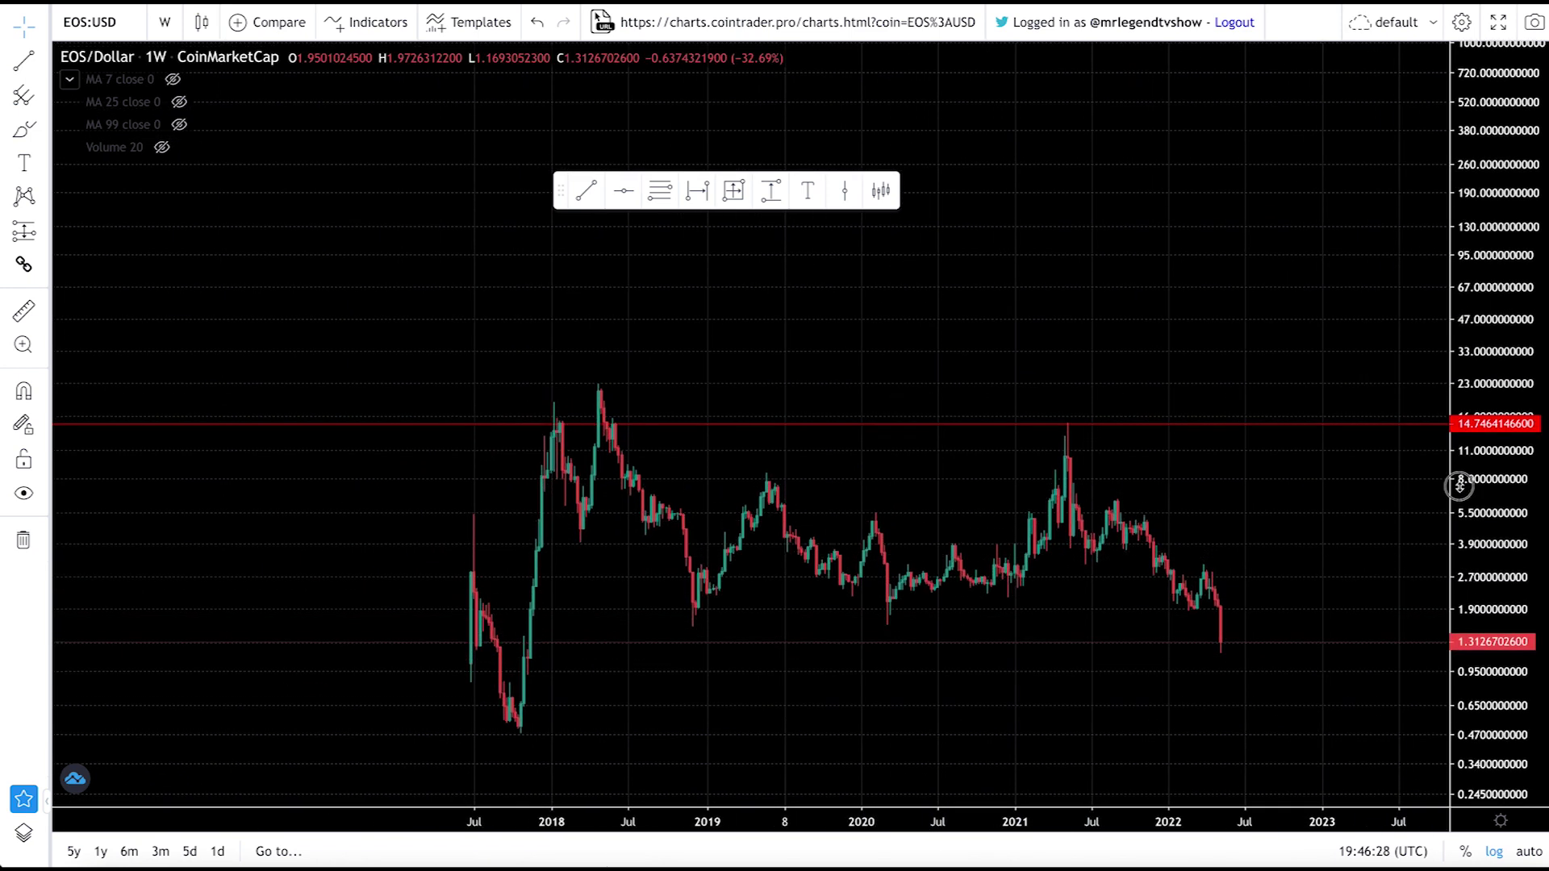
{"action": "left_click_drag", "start_coordinate": [1234, 581], "coordinate": [1257, 495]}
{"action": "scroll", "coordinate": [1257, 494], "scroll_direction": "up", "scroll_amount": 2}
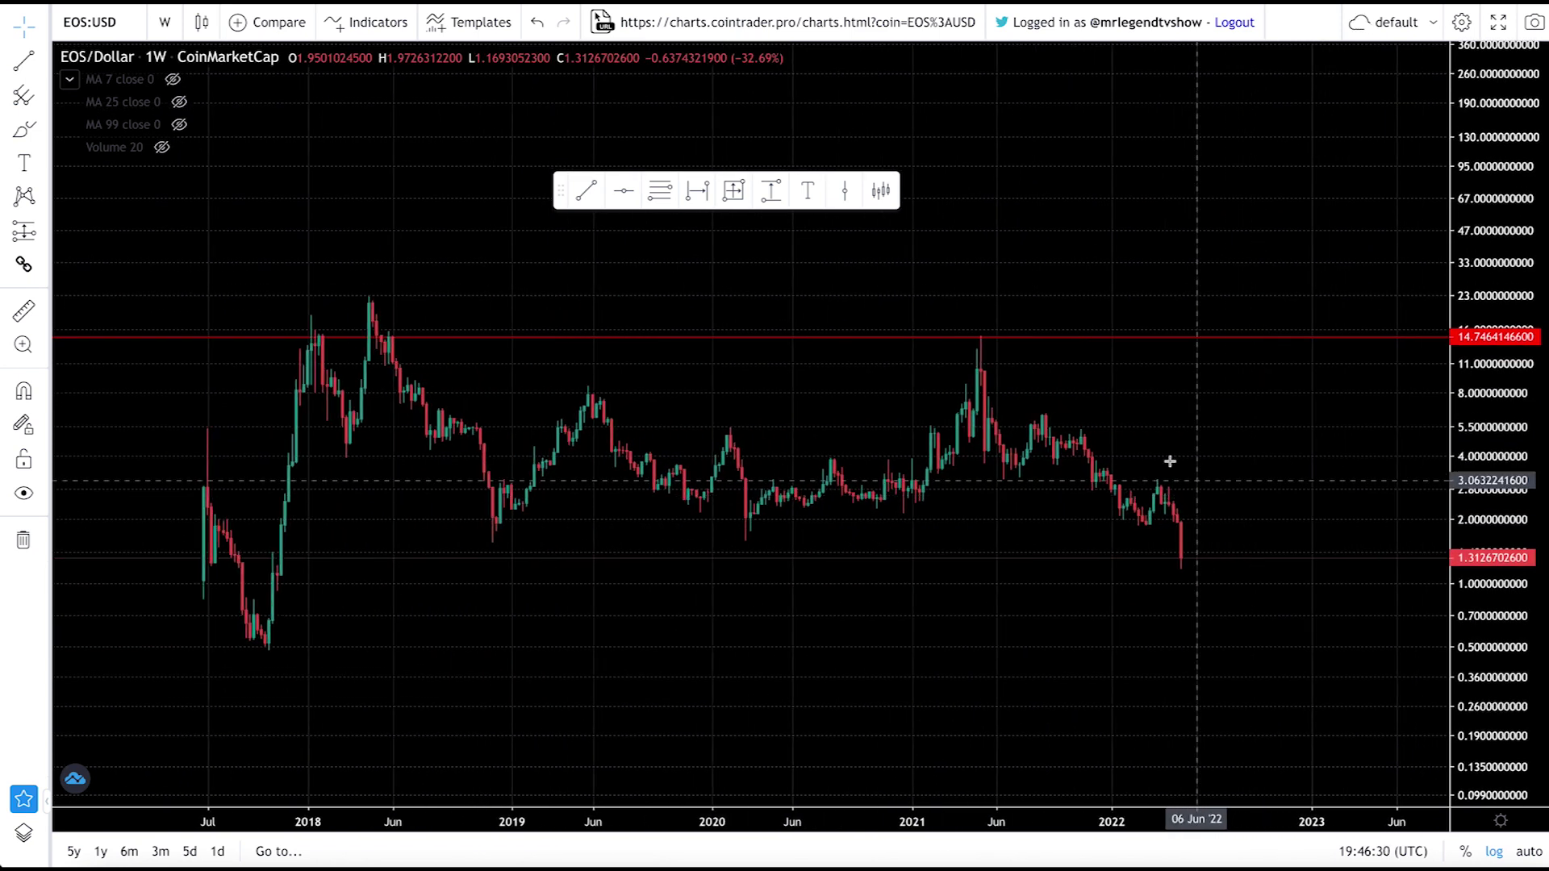
{"action": "left_click_drag", "start_coordinate": [1162, 439], "coordinate": [1174, 445]}
Try a Fibonacci retracement from the March 2020 low to the May 2021 peak on the EOS/Dollar chart
{"action": "left_click", "coordinate": [660, 190]}
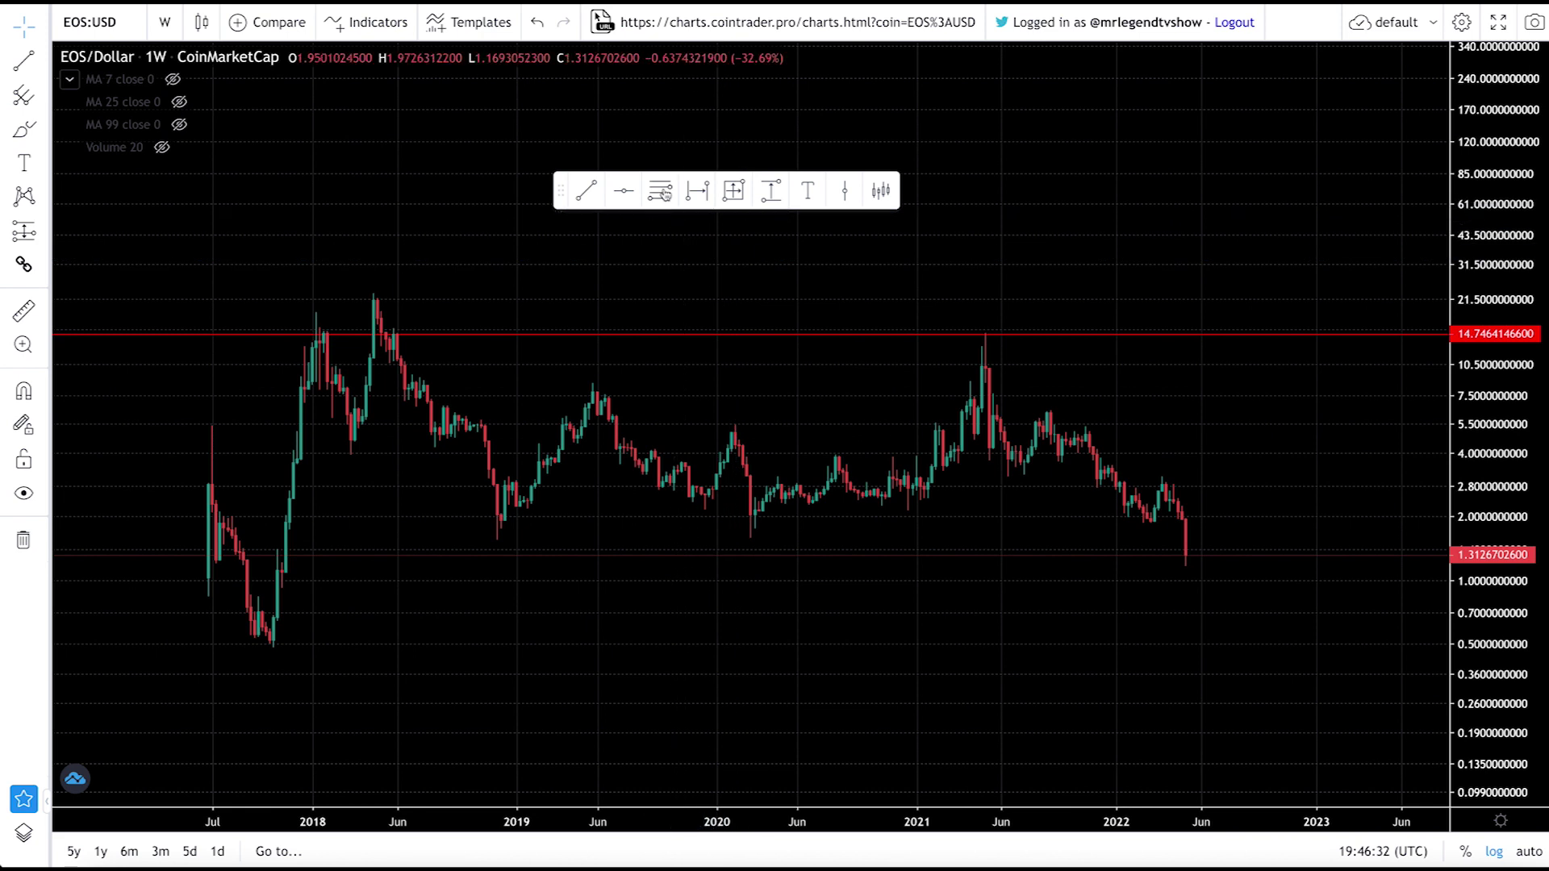
{"action": "left_click", "coordinate": [985, 334]}
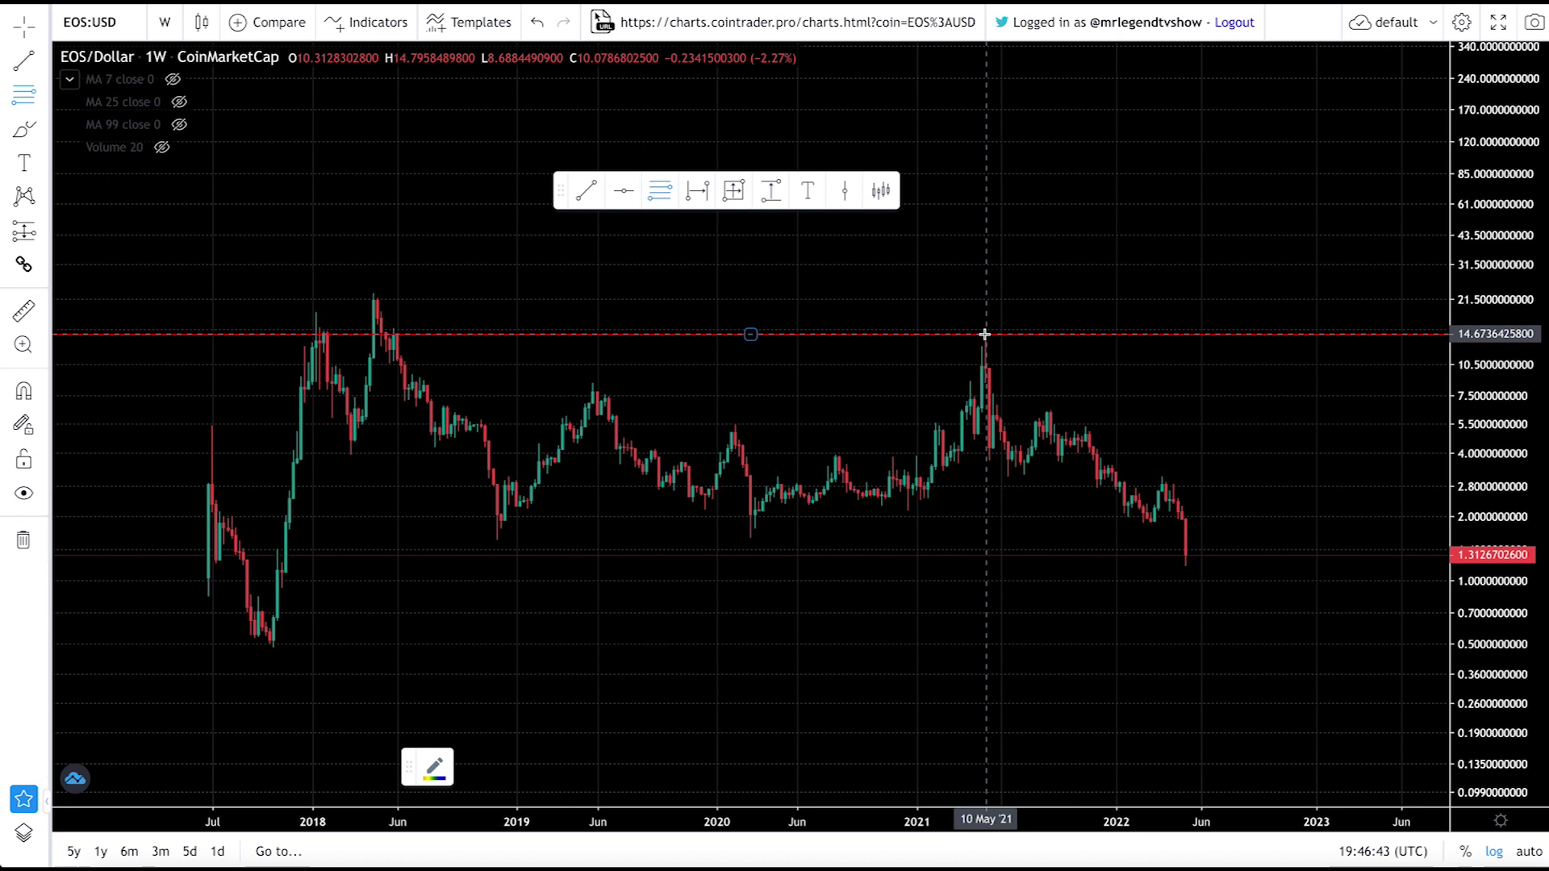
{"action": "left_click_drag", "start_coordinate": [726, 508], "coordinate": [716, 508]}
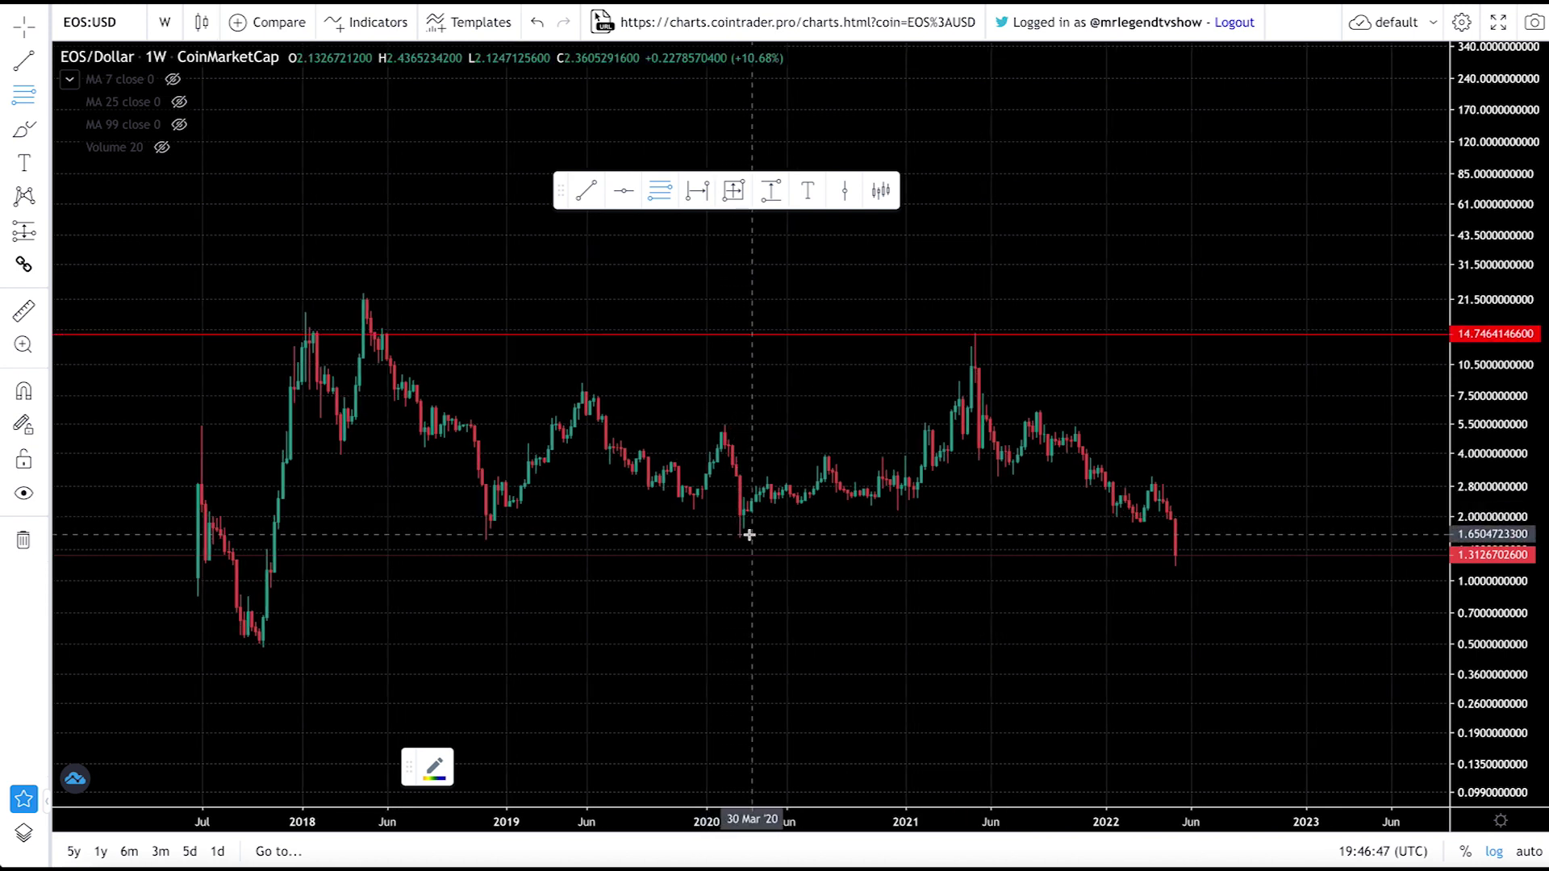
{"action": "left_click", "coordinate": [739, 538]}
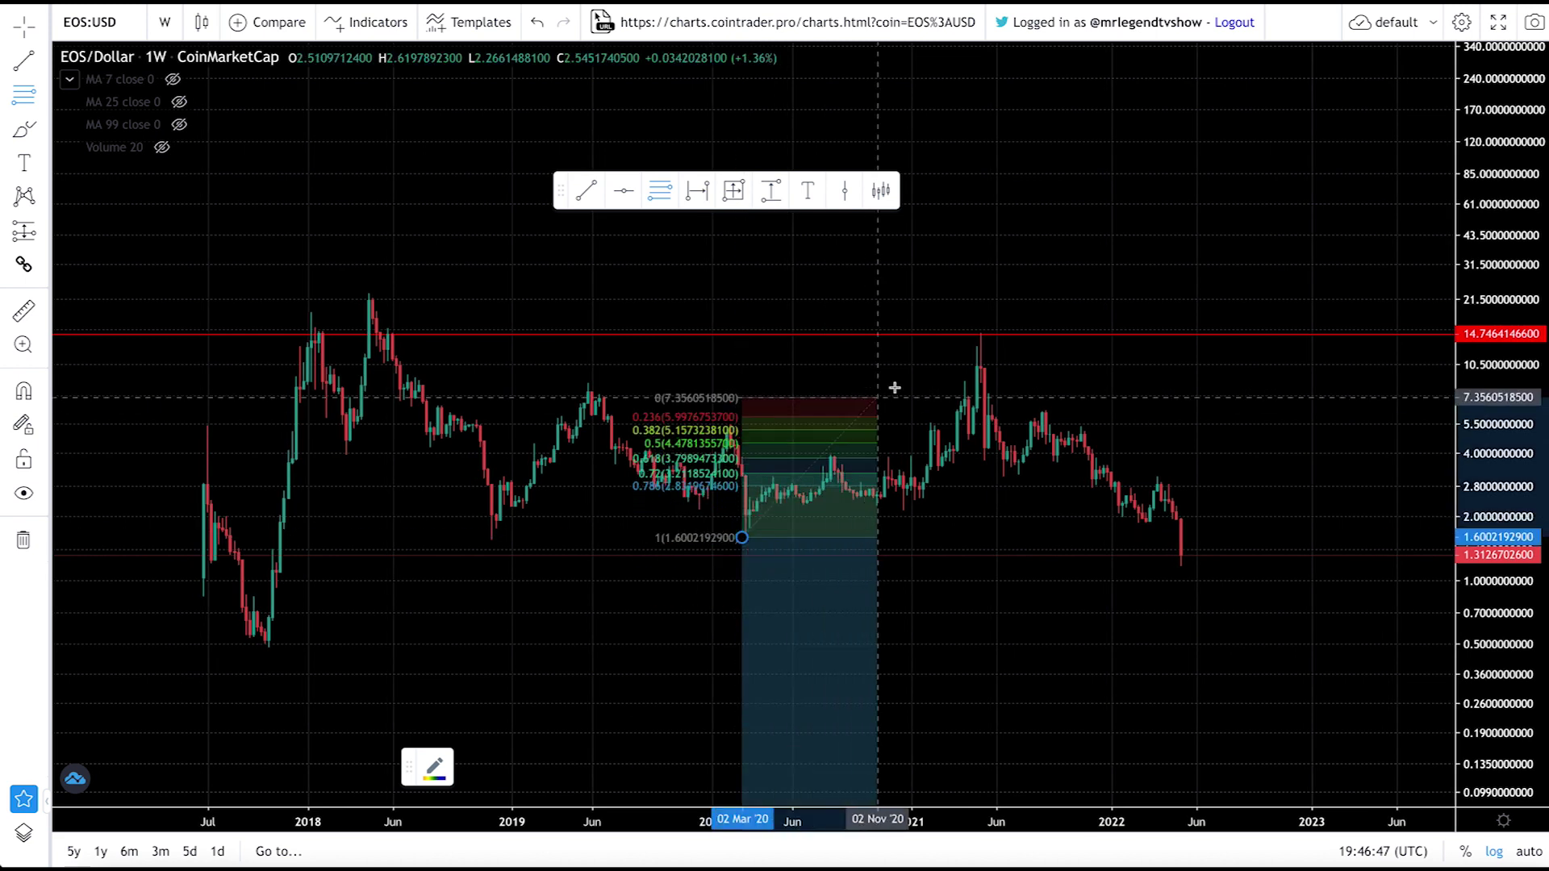
{"action": "left_click", "coordinate": [969, 336]}
Remove all drawings from the chart and measure the price rise from the March 2020 low to the May 2021 peak
{"action": "left_click", "coordinate": [23, 539]}
{"action": "left_click", "coordinate": [23, 310]}
{"action": "left_click", "coordinate": [746, 538]}
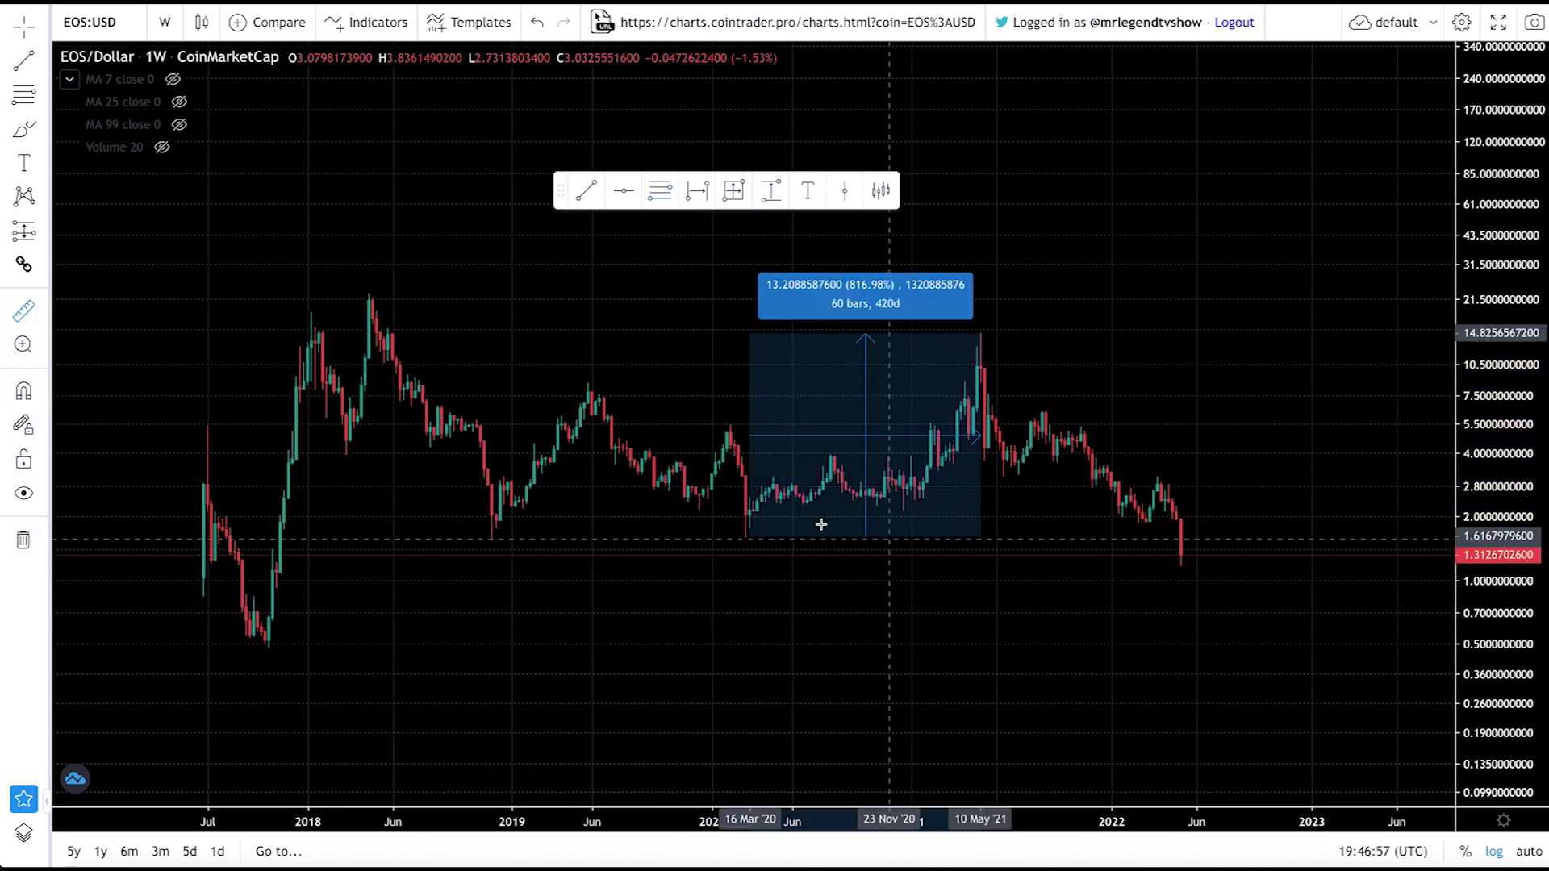
{"action": "left_click", "coordinate": [983, 334]}
Measure the price decline from the May 2021 peak to the May 2022 low
{"action": "left_click", "coordinate": [23, 310]}
{"action": "left_click", "coordinate": [983, 334]}
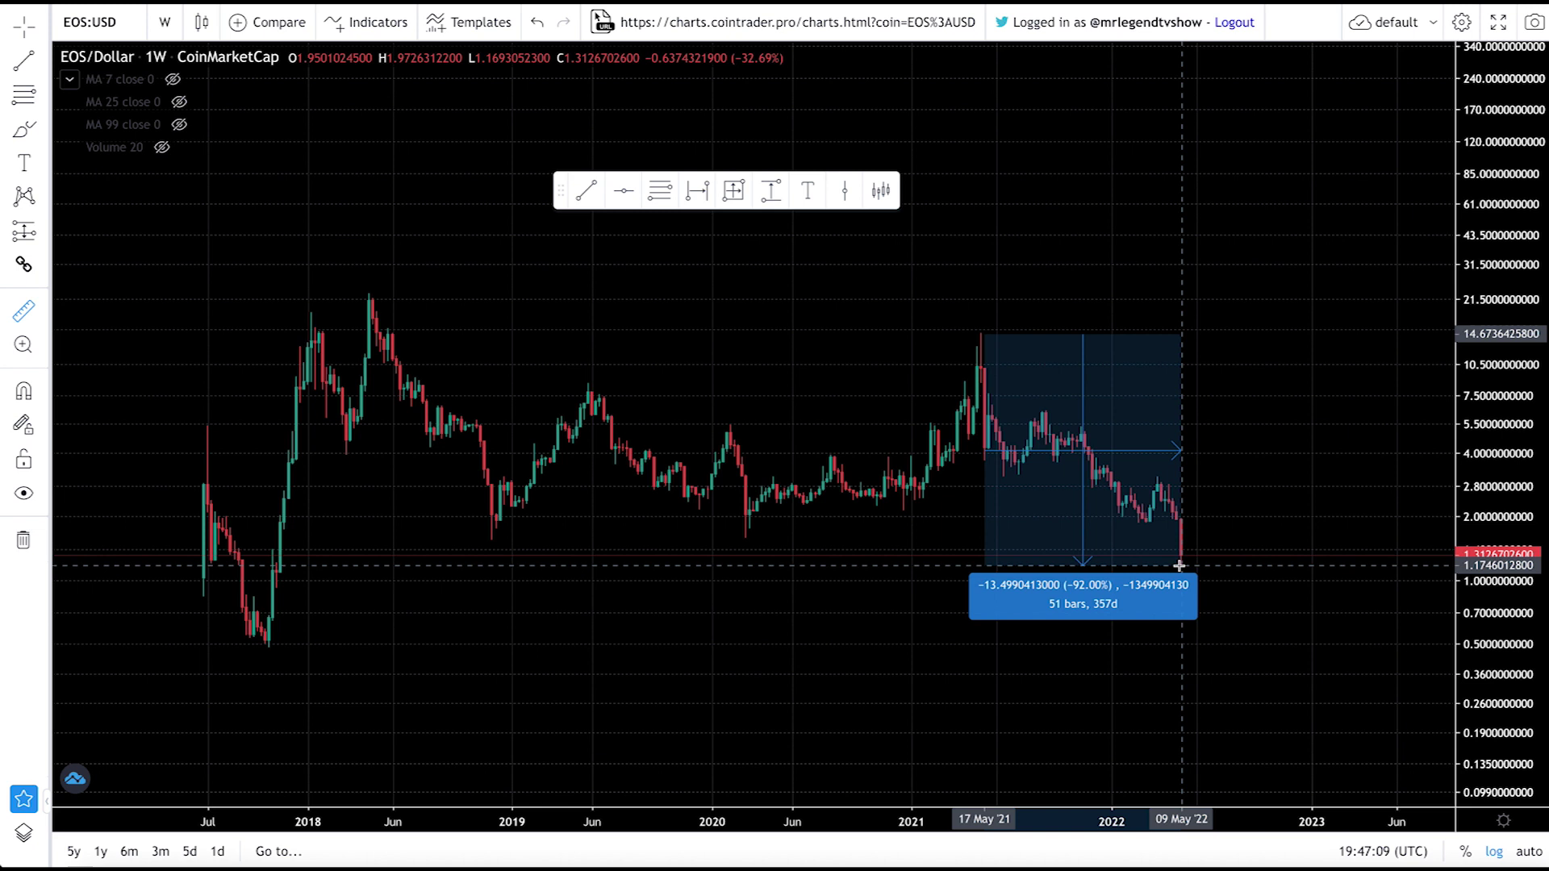
{"action": "scroll", "coordinate": [1179, 567], "scroll_direction": "down", "scroll_amount": 1}
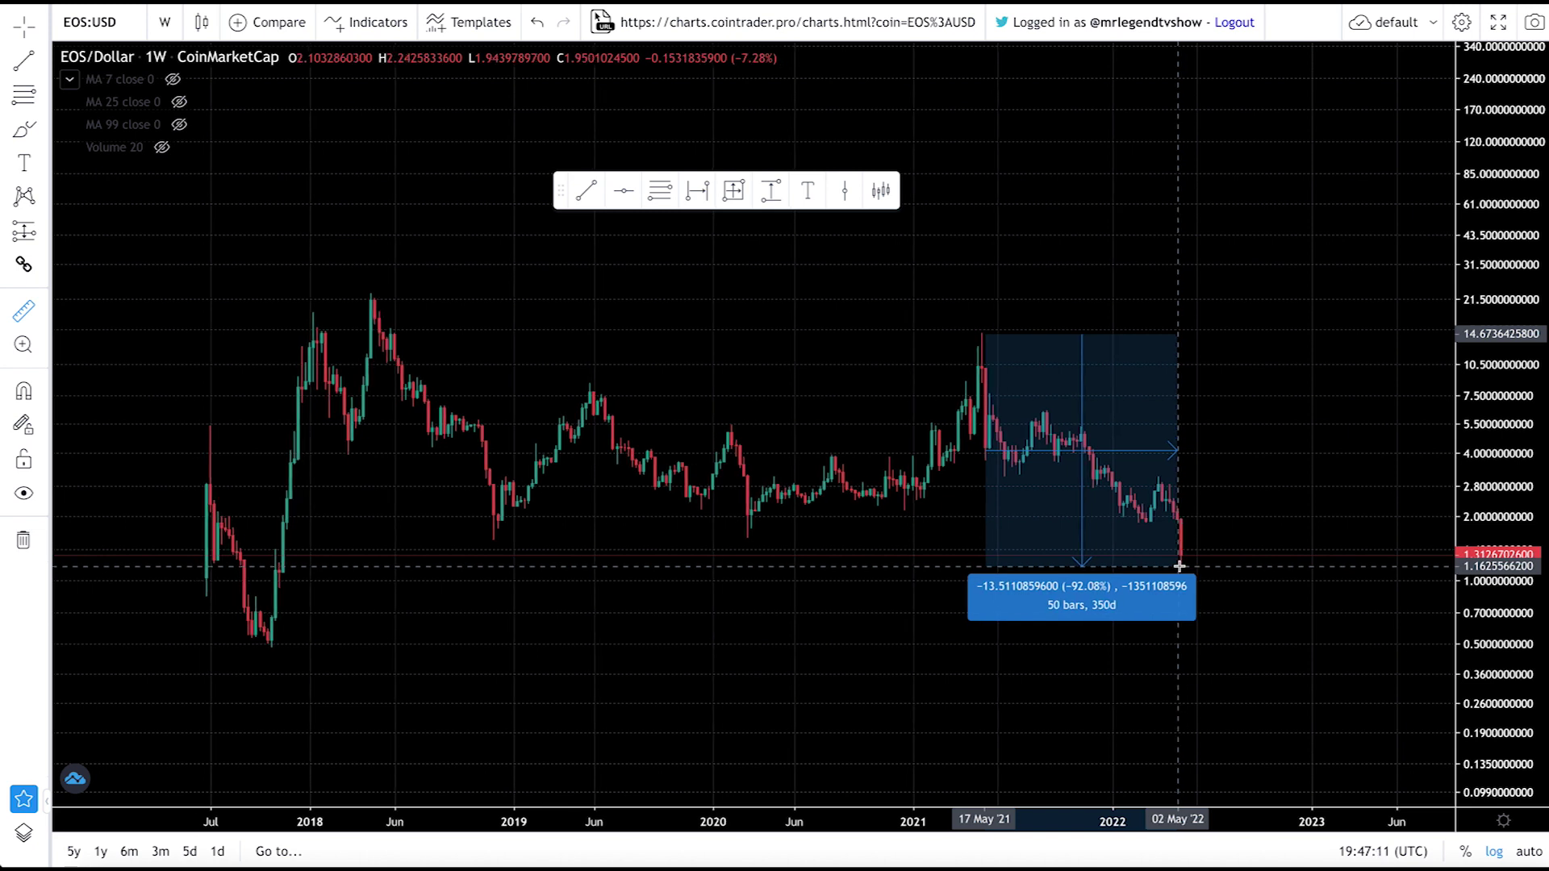
{"action": "left_click", "coordinate": [1179, 567]}
Clear the current measurement and measure the price range from the May 2022 low back up to the April 2018 peak
{"action": "left_click", "coordinate": [388, 602]}
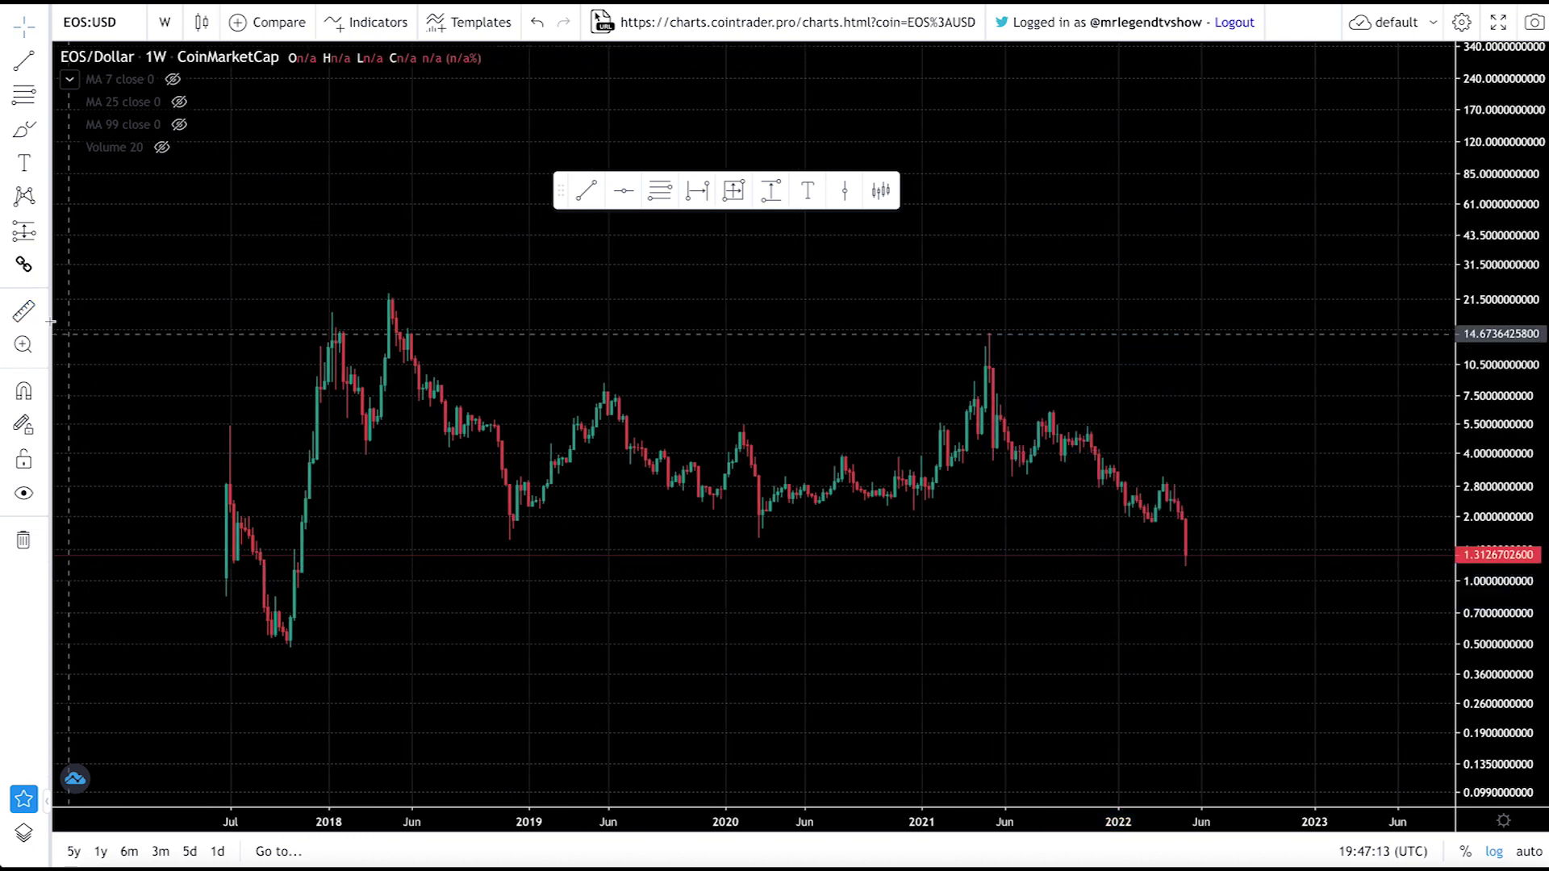
{"action": "left_click", "coordinate": [1189, 567]}
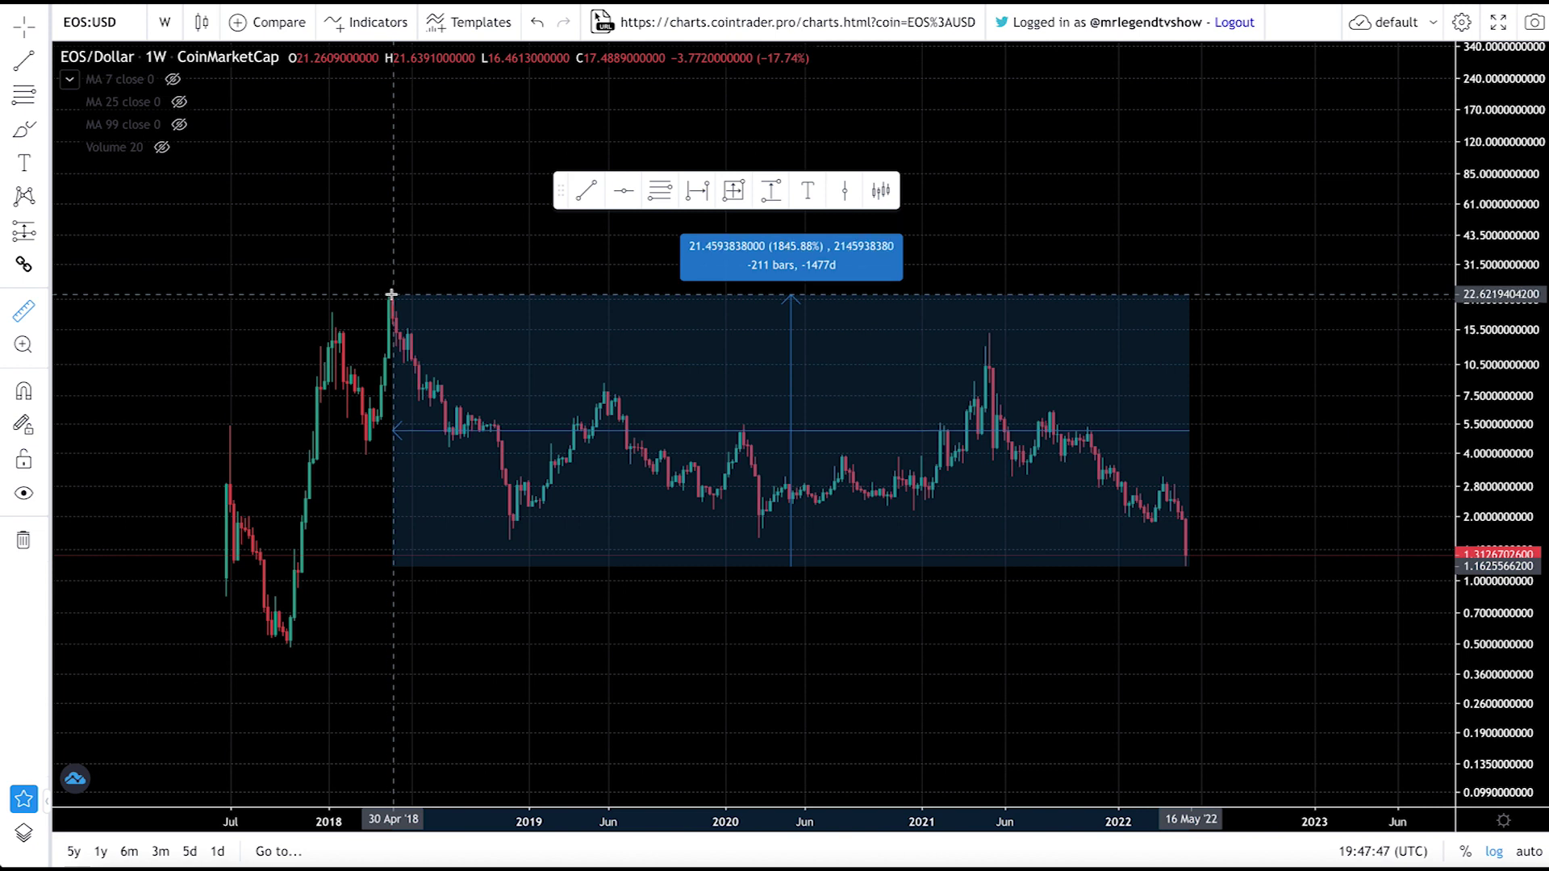
{"action": "left_click", "coordinate": [391, 295]}
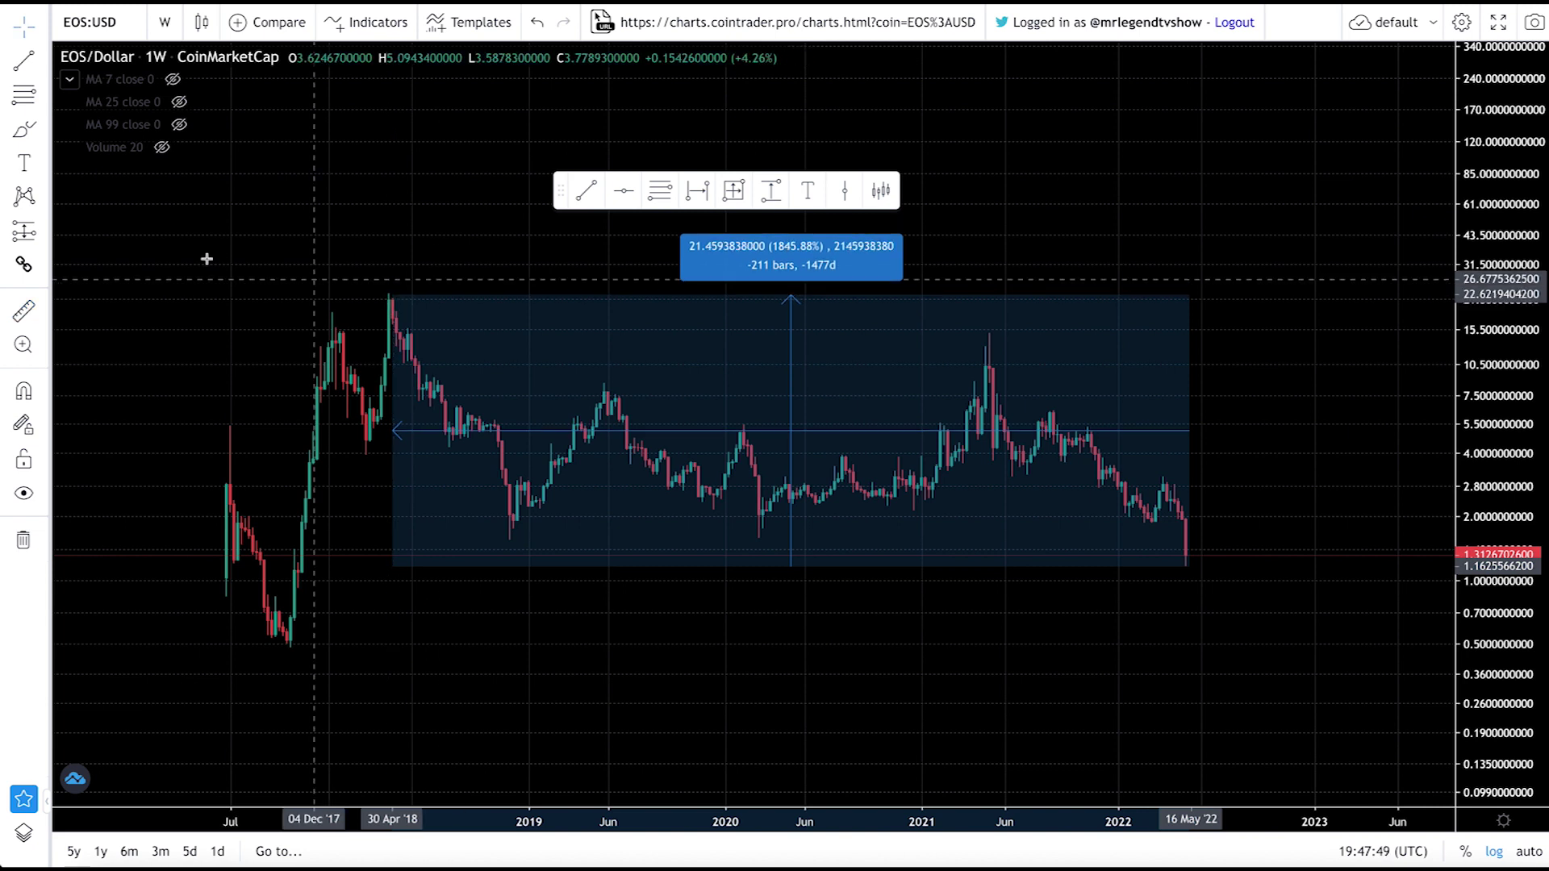
Measure the rallies from the October 2017 low to the January 2018 peak and from the March 2018 low to the April 2018 peak
{"action": "left_click", "coordinate": [23, 311]}
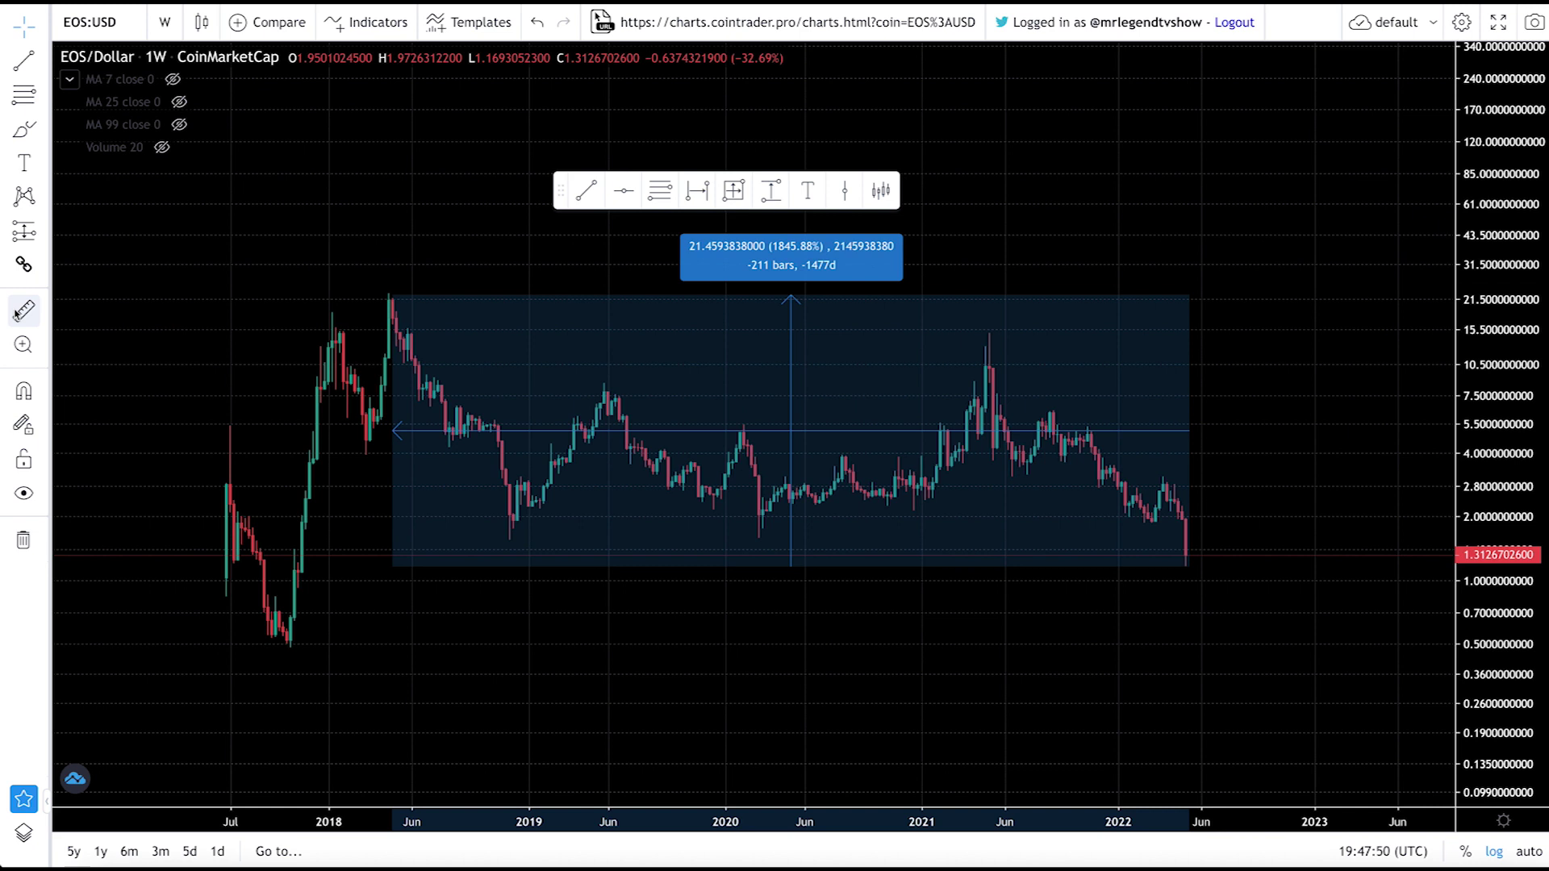
{"action": "left_click", "coordinate": [288, 645]}
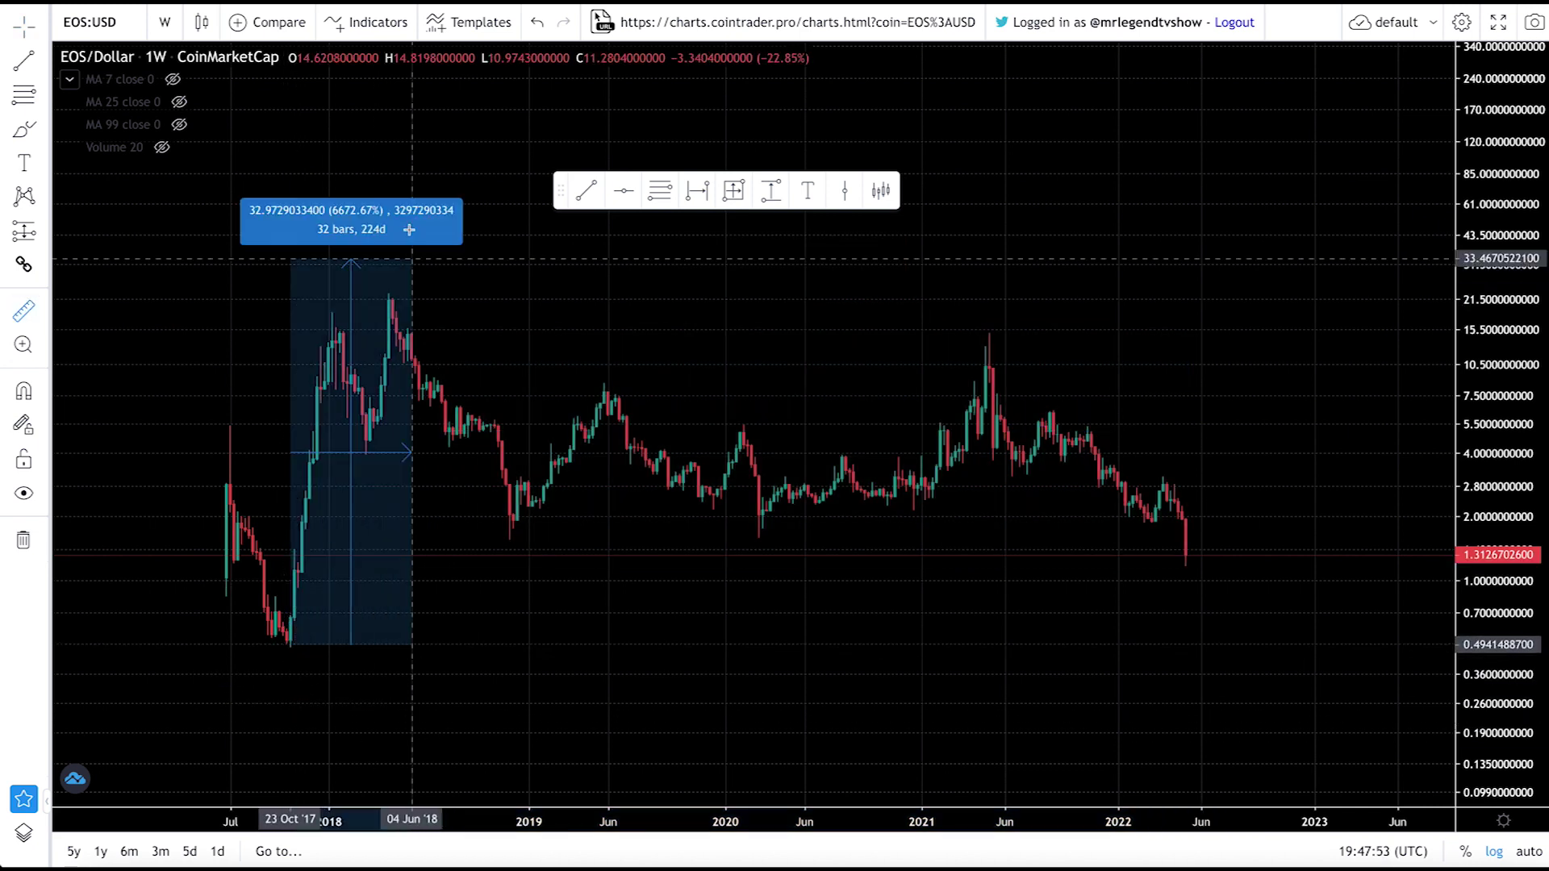
{"action": "left_click", "coordinate": [331, 312]}
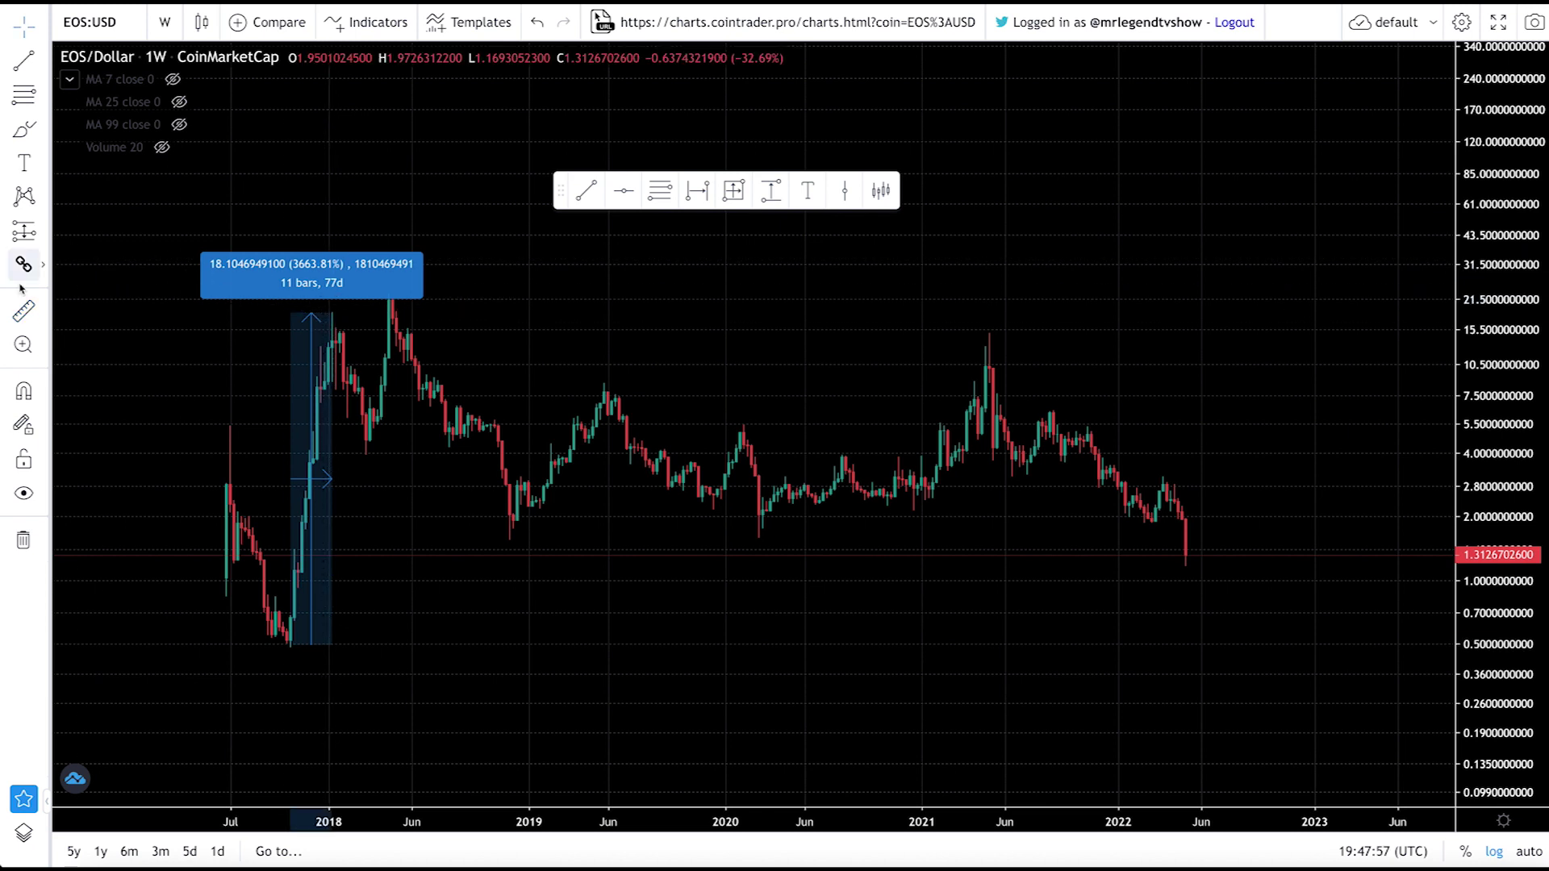
{"action": "left_click", "coordinate": [18, 323]}
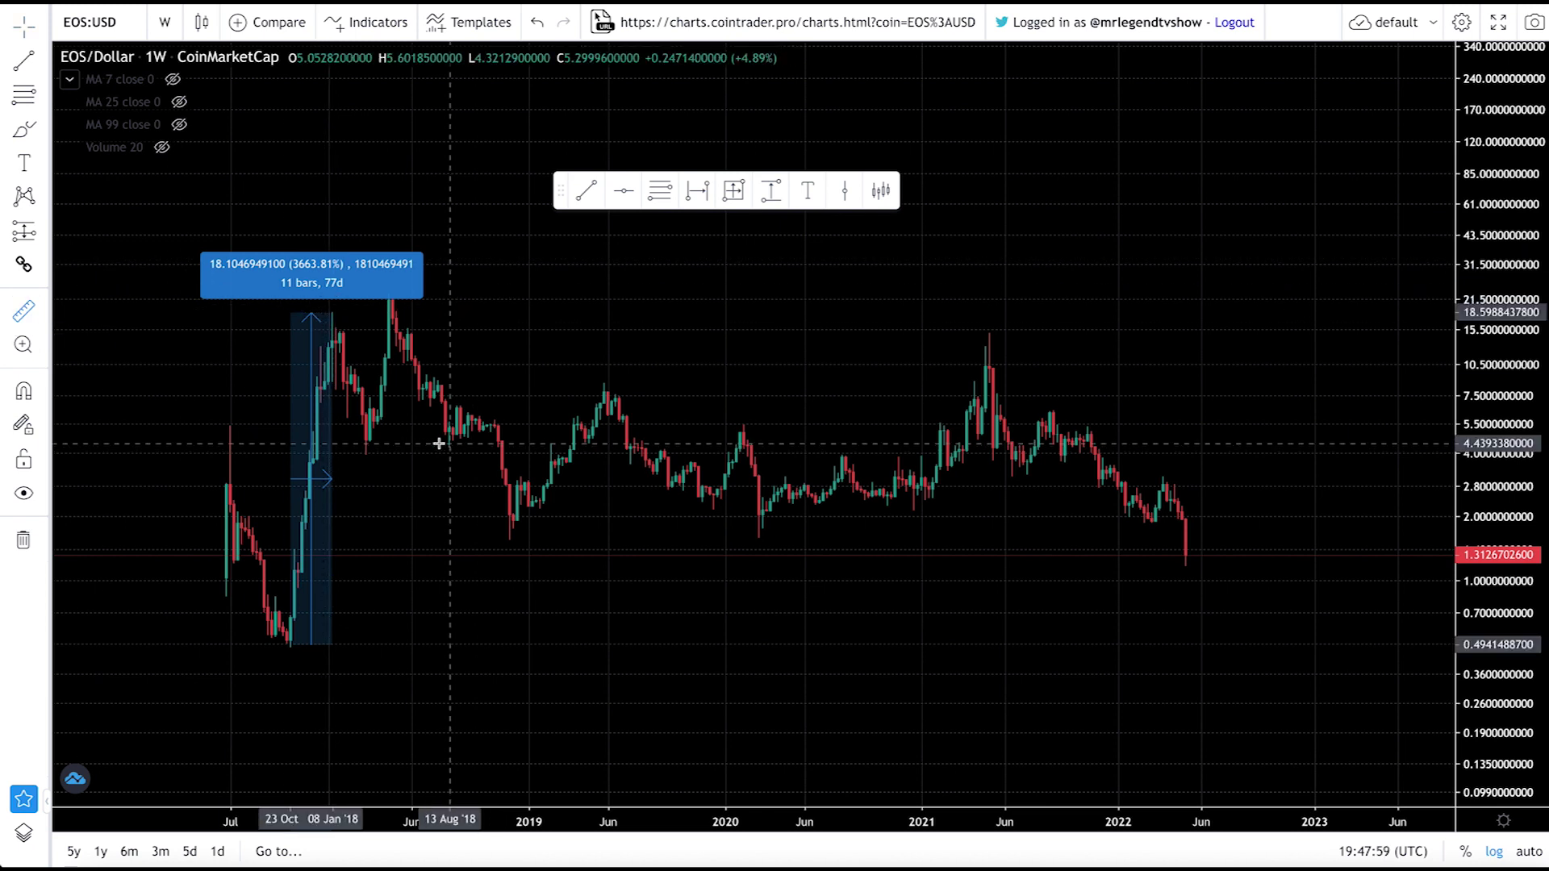
{"action": "left_click", "coordinate": [366, 457]}
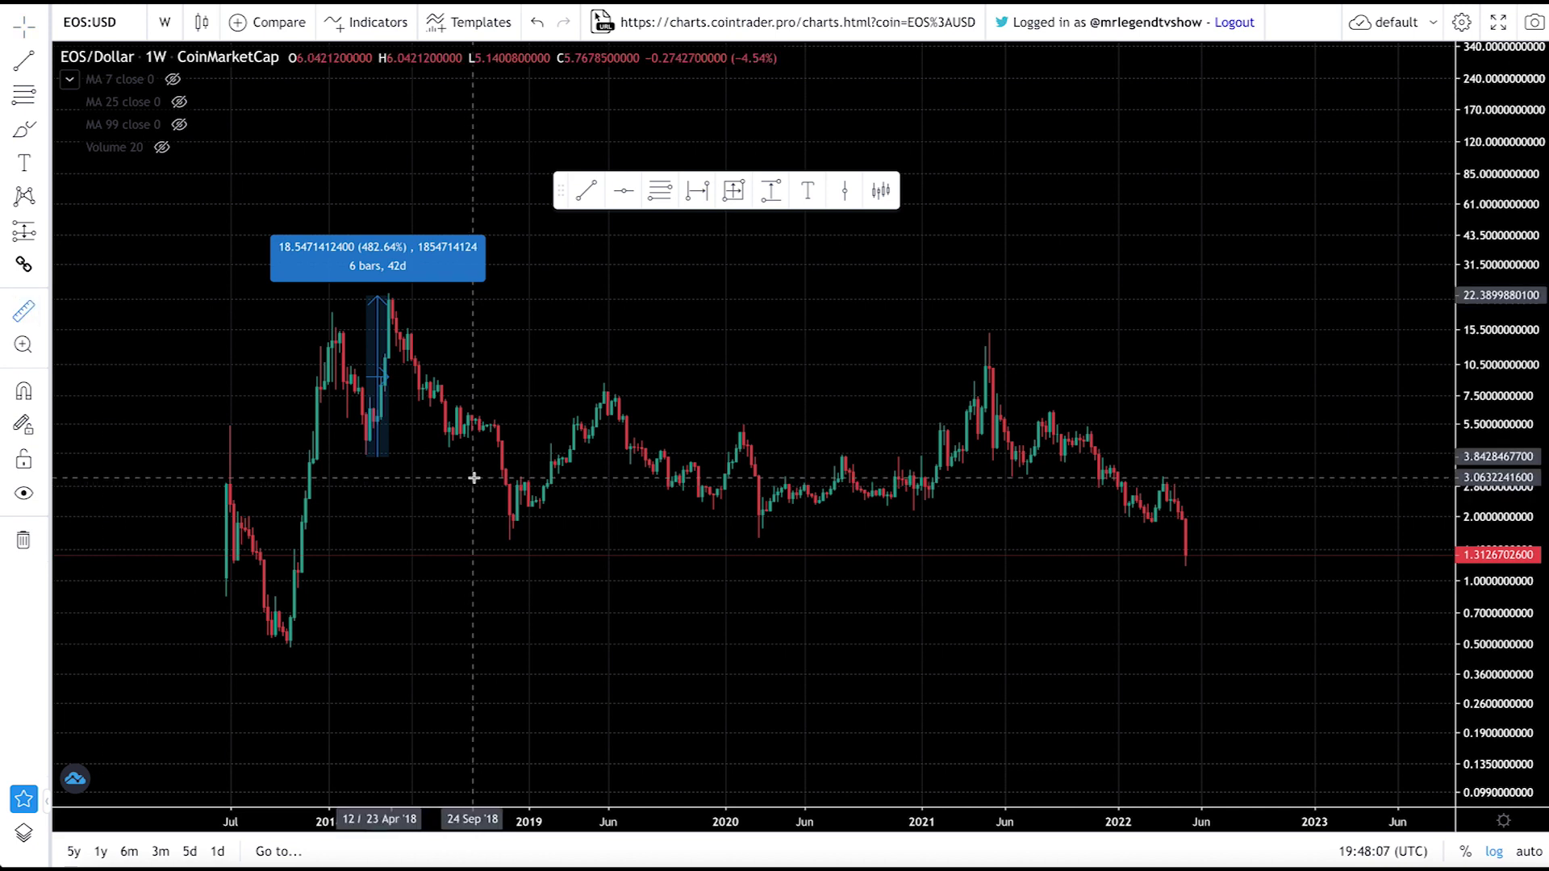
Measure the declines from the April 2018 peak to the December 2018 low and from the May 2021 peak to the May 2022 low level
{"action": "scroll", "coordinate": [470, 477], "scroll_direction": "up", "scroll_amount": 3}
{"action": "scroll", "coordinate": [475, 477], "scroll_direction": "left", "scroll_amount": 2}
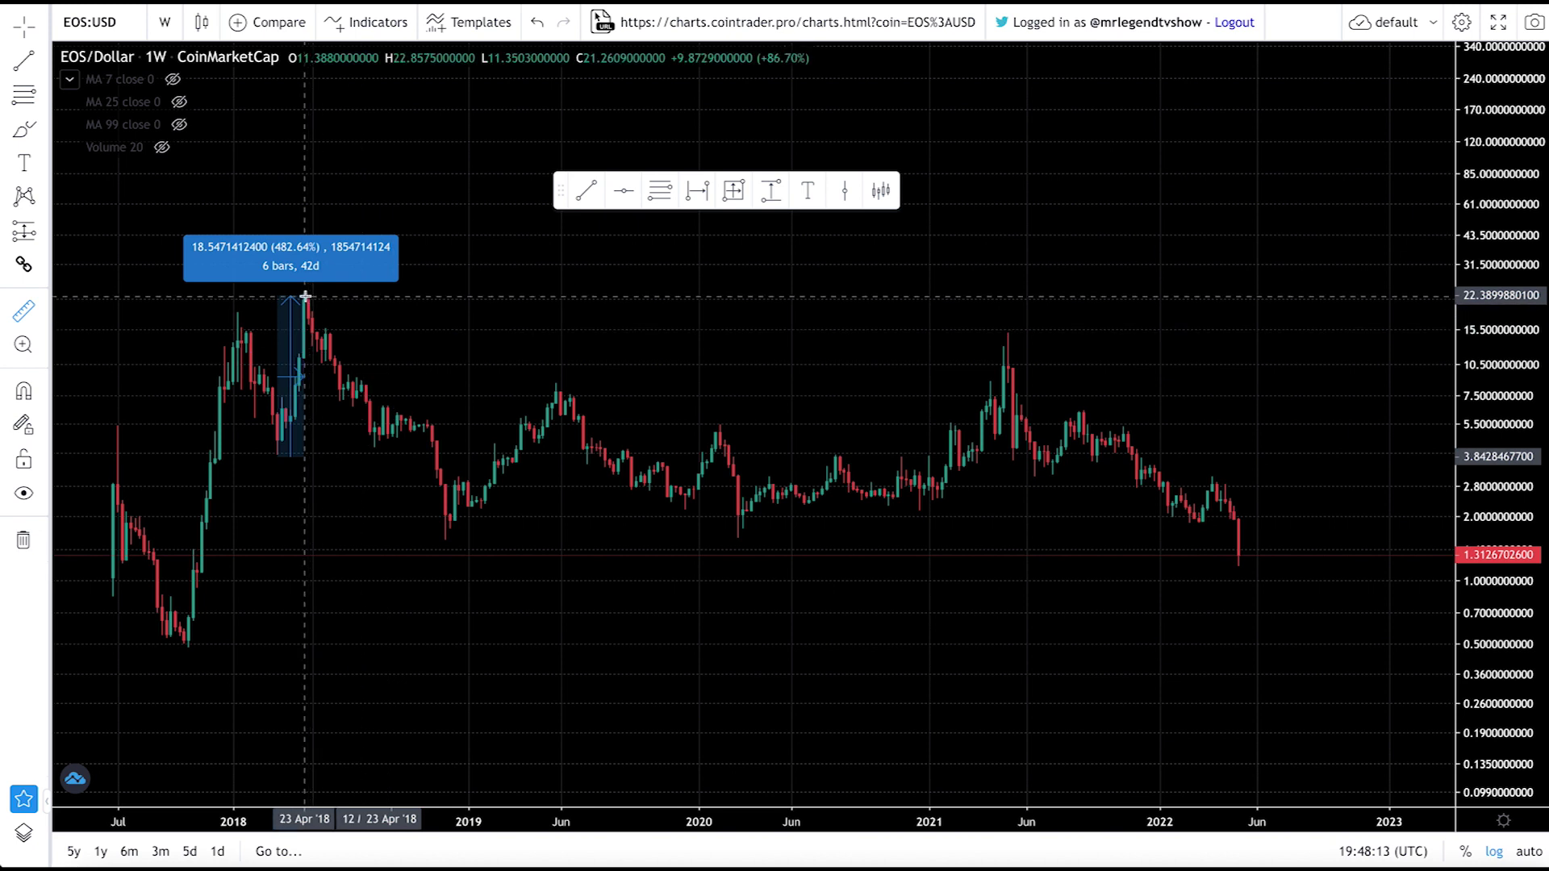
{"action": "left_click_drag", "start_coordinate": [305, 296], "coordinate": [455, 538]}
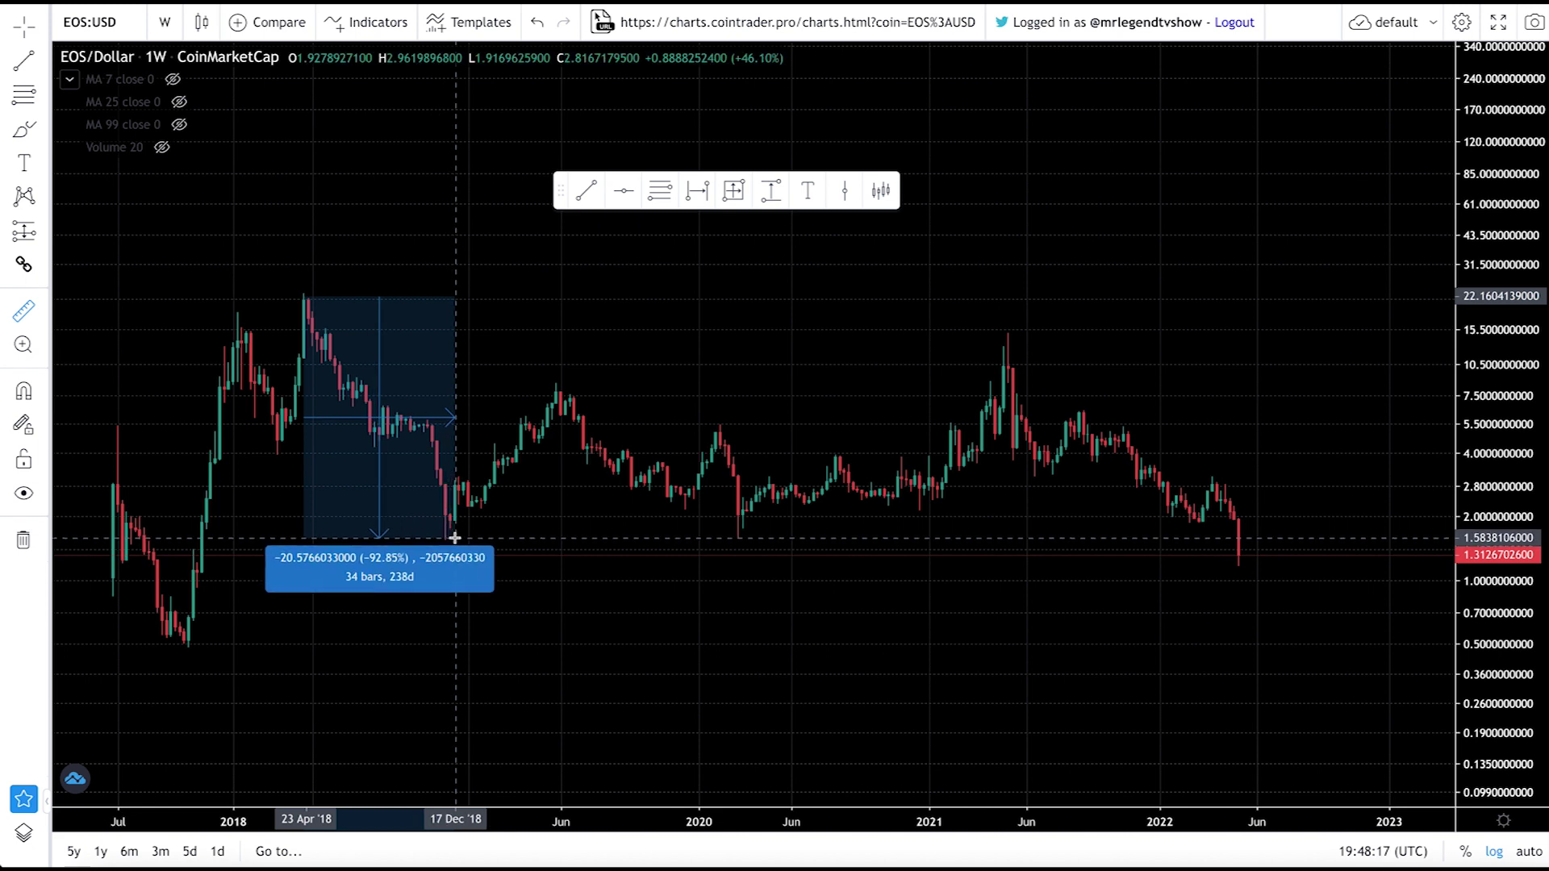
{"action": "left_click", "coordinate": [24, 310]}
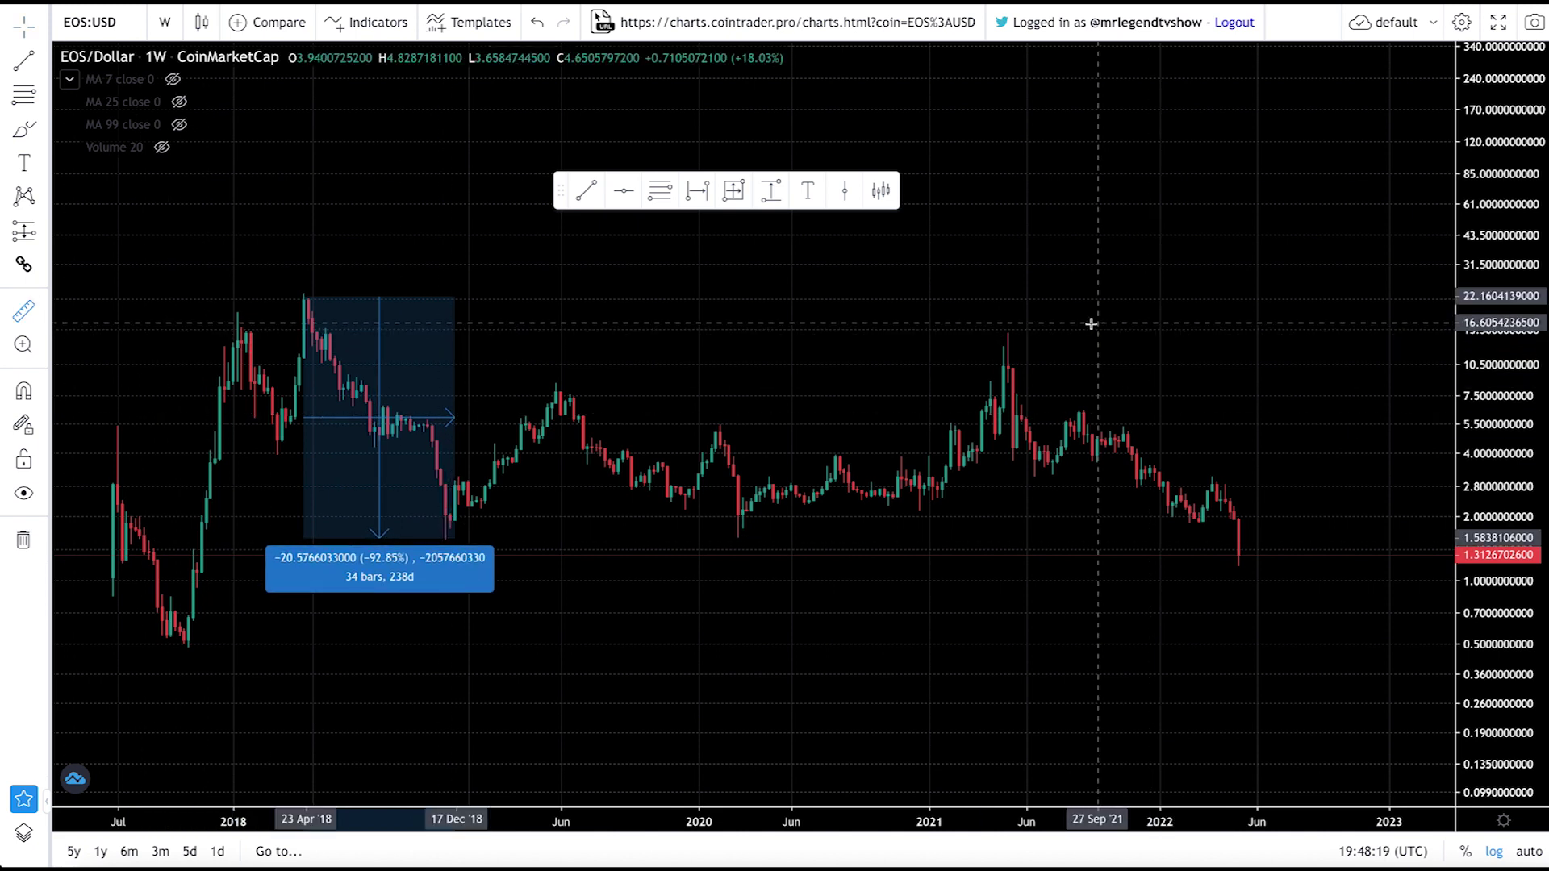
{"action": "left_click_drag", "start_coordinate": [1011, 331], "coordinate": [1300, 567]}
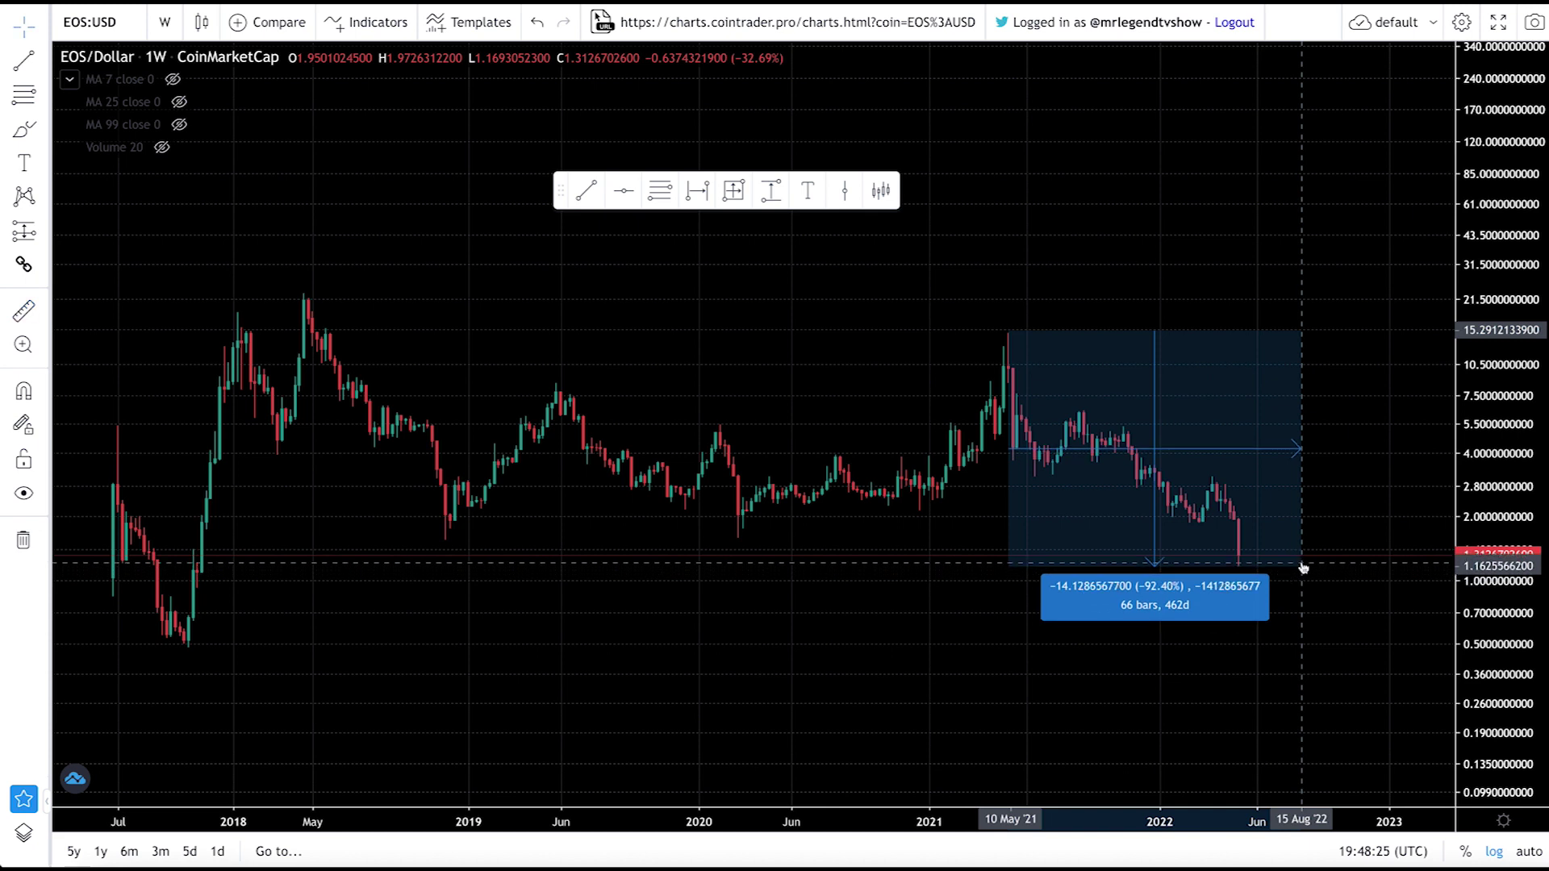
Clear the measurement and draw a Fibonacci retracement on the EOS/Dollar chart from the April 2018 peak to the May 2022 low level, extending to January 2023
{"action": "left_click", "coordinate": [1193, 266]}
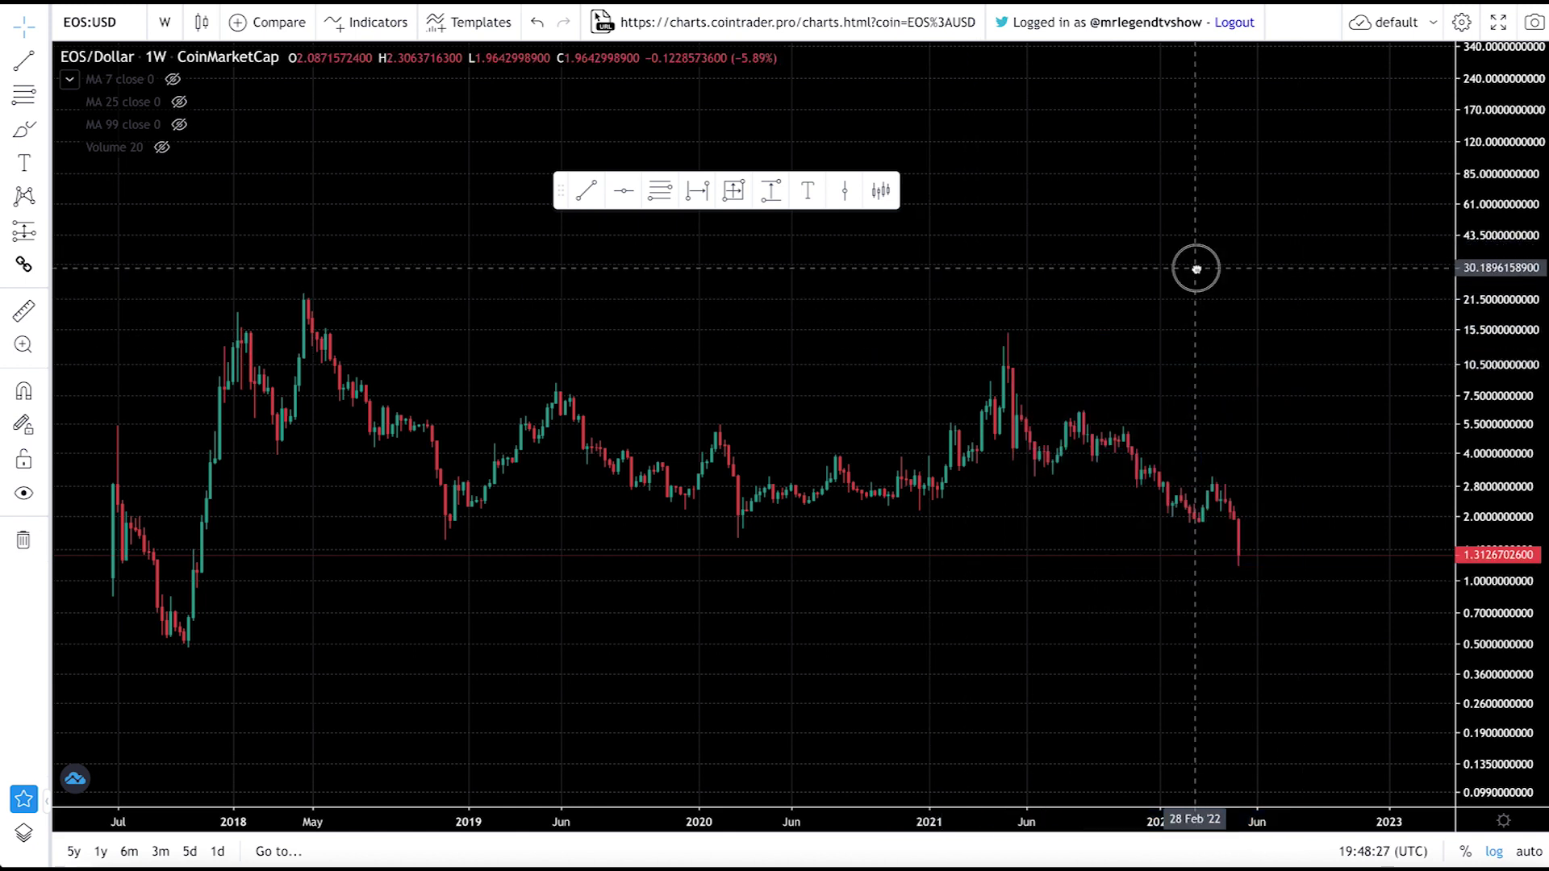
{"action": "left_click_drag", "start_coordinate": [1193, 266], "coordinate": [1152, 261]}
{"action": "left_click", "coordinate": [659, 190]}
{"action": "mouse_move", "coordinate": [260, 286]}
{"action": "left_mouse_down"}
{"action": "mouse_move", "coordinate": [1089, 555]}
{"action": "mouse_move", "coordinate": [1105, 537]}
{"action": "mouse_move", "coordinate": [1364, 562]}
{"action": "left_mouse_up"}
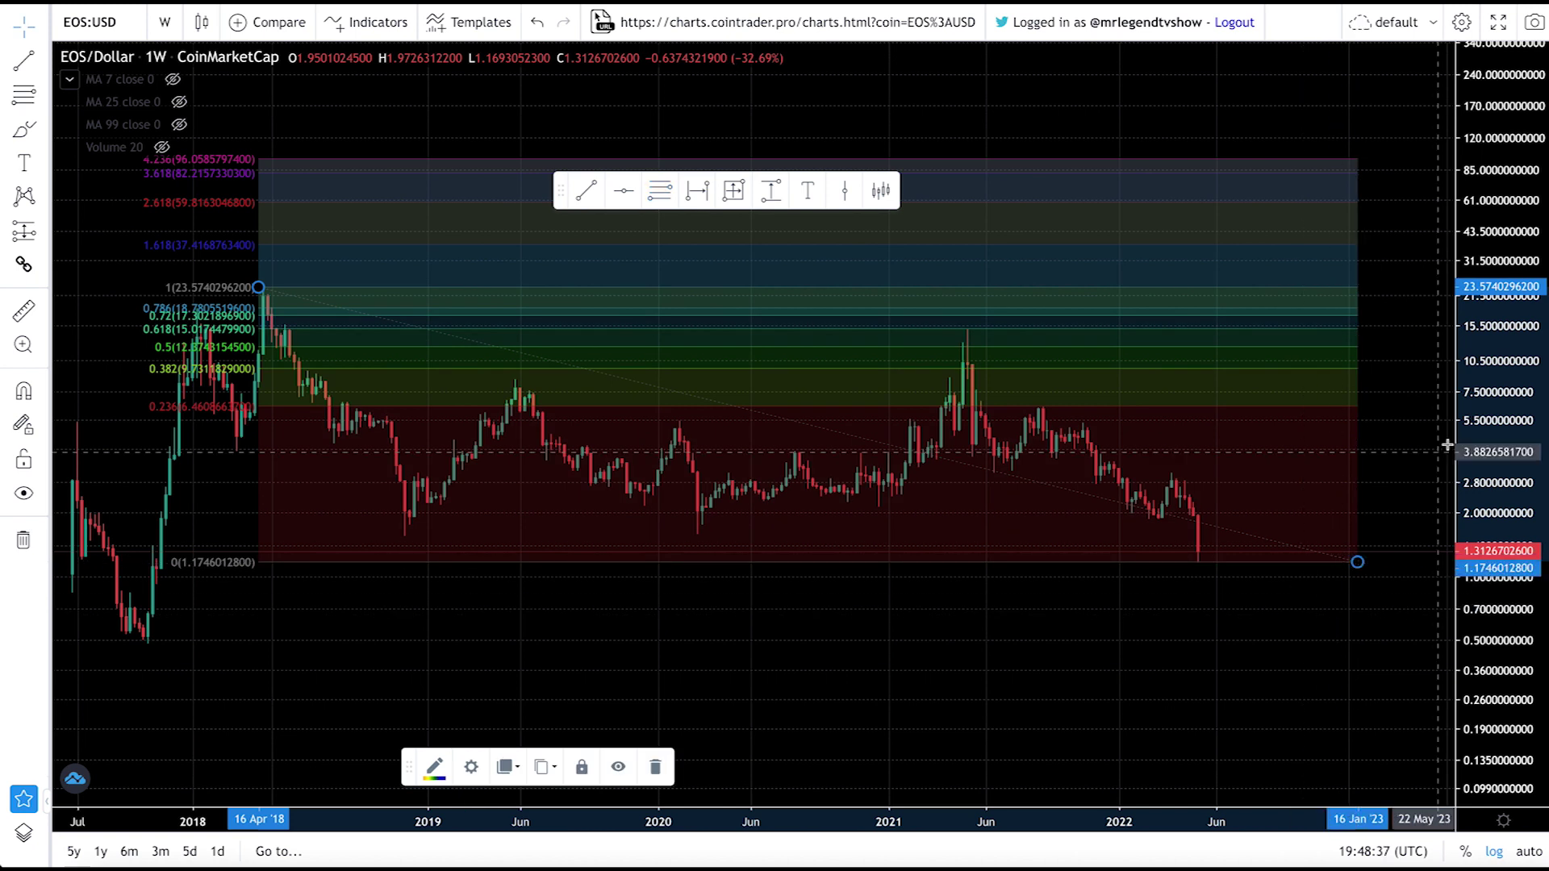
{"action": "scroll", "coordinate": [1097, 279], "scroll_direction": "down", "scroll_amount": 2}
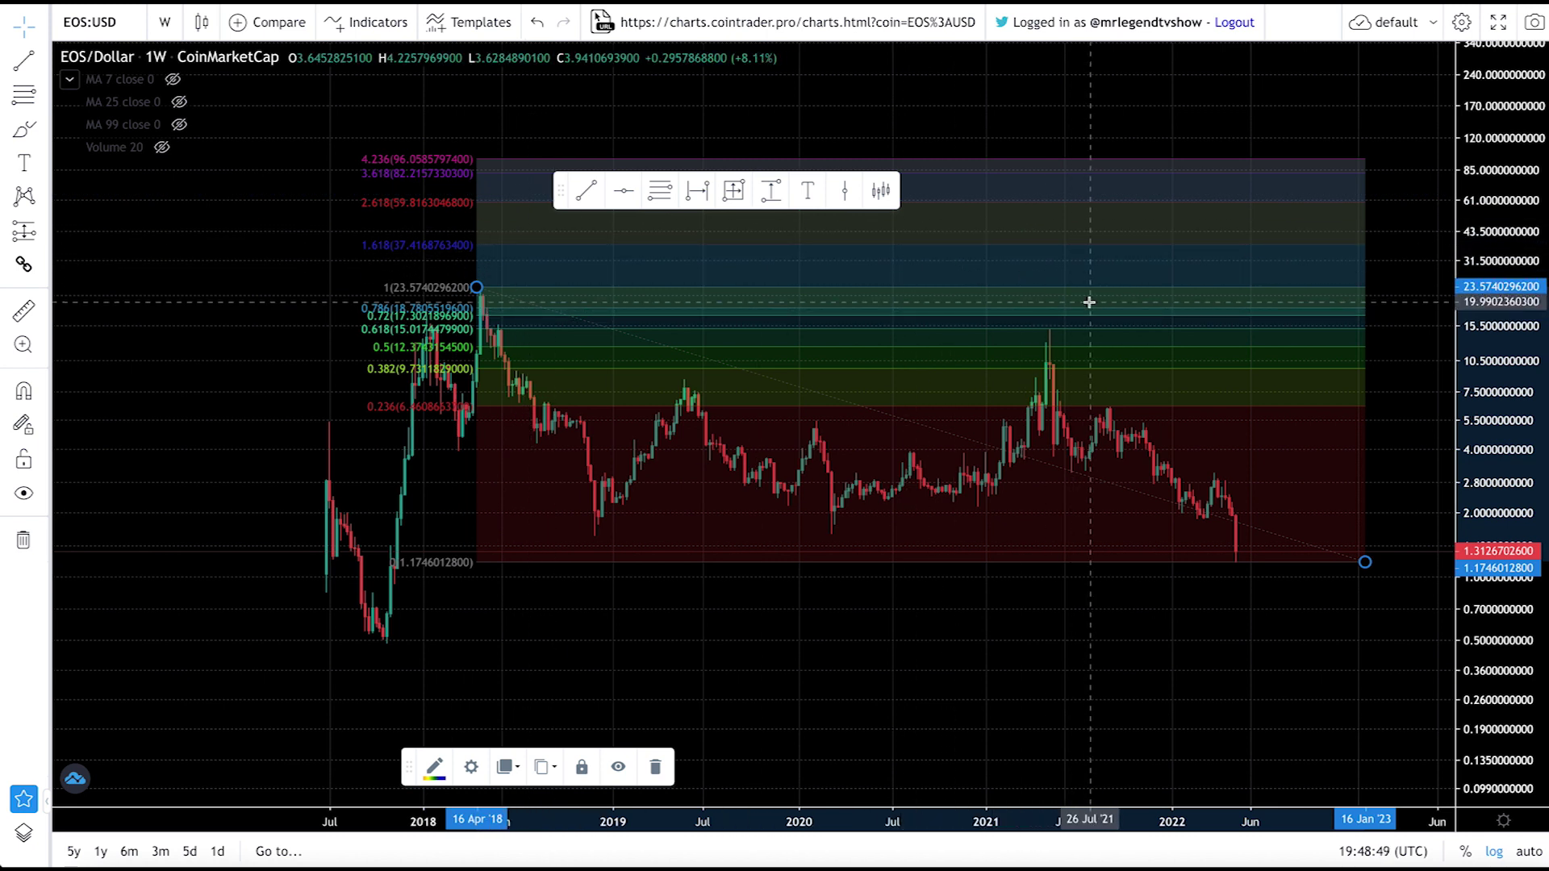
{"action": "scroll", "coordinate": [1093, 315], "scroll_direction": "right", "scroll_amount": 5}
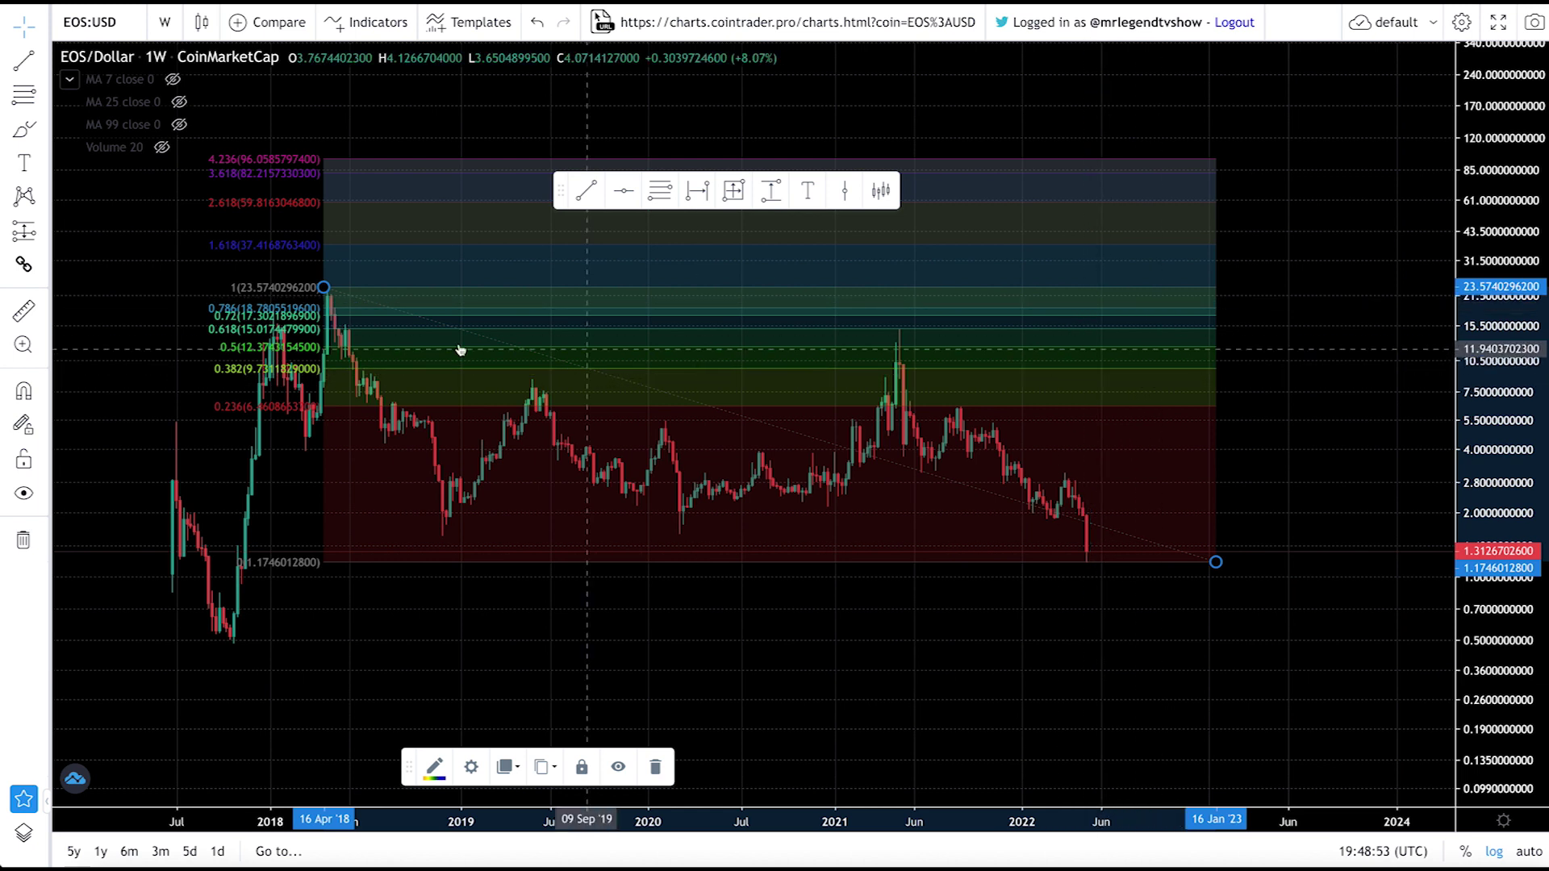
{"action": "left_click", "coordinate": [26, 311]}
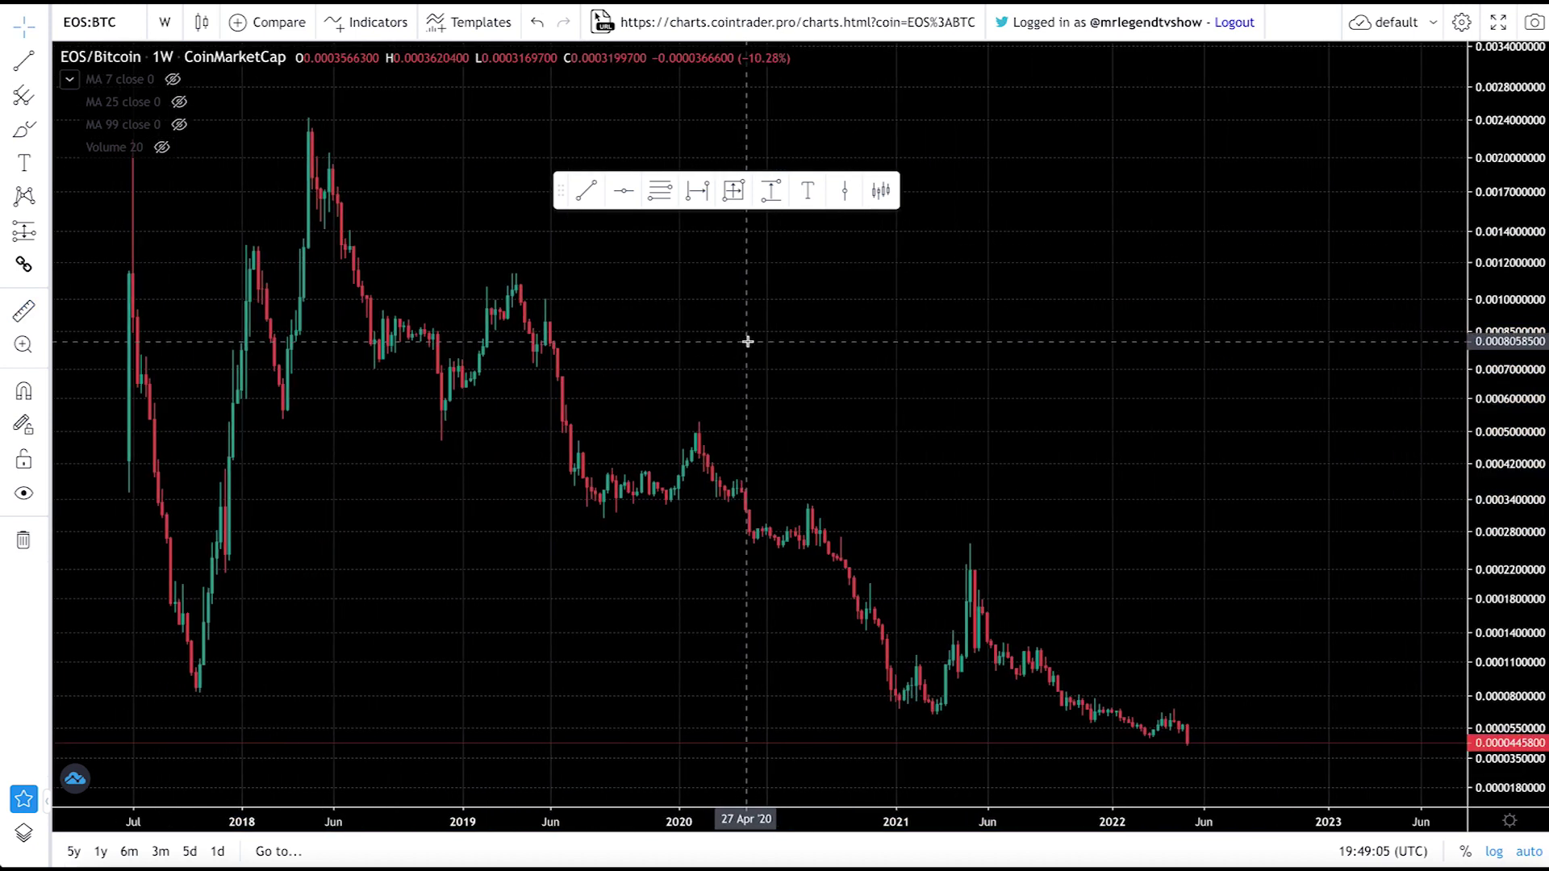
{"action": "left_click_drag", "start_coordinate": [1501, 462], "coordinate": [1110, 363]}
{"action": "left_click", "coordinate": [23, 311]}
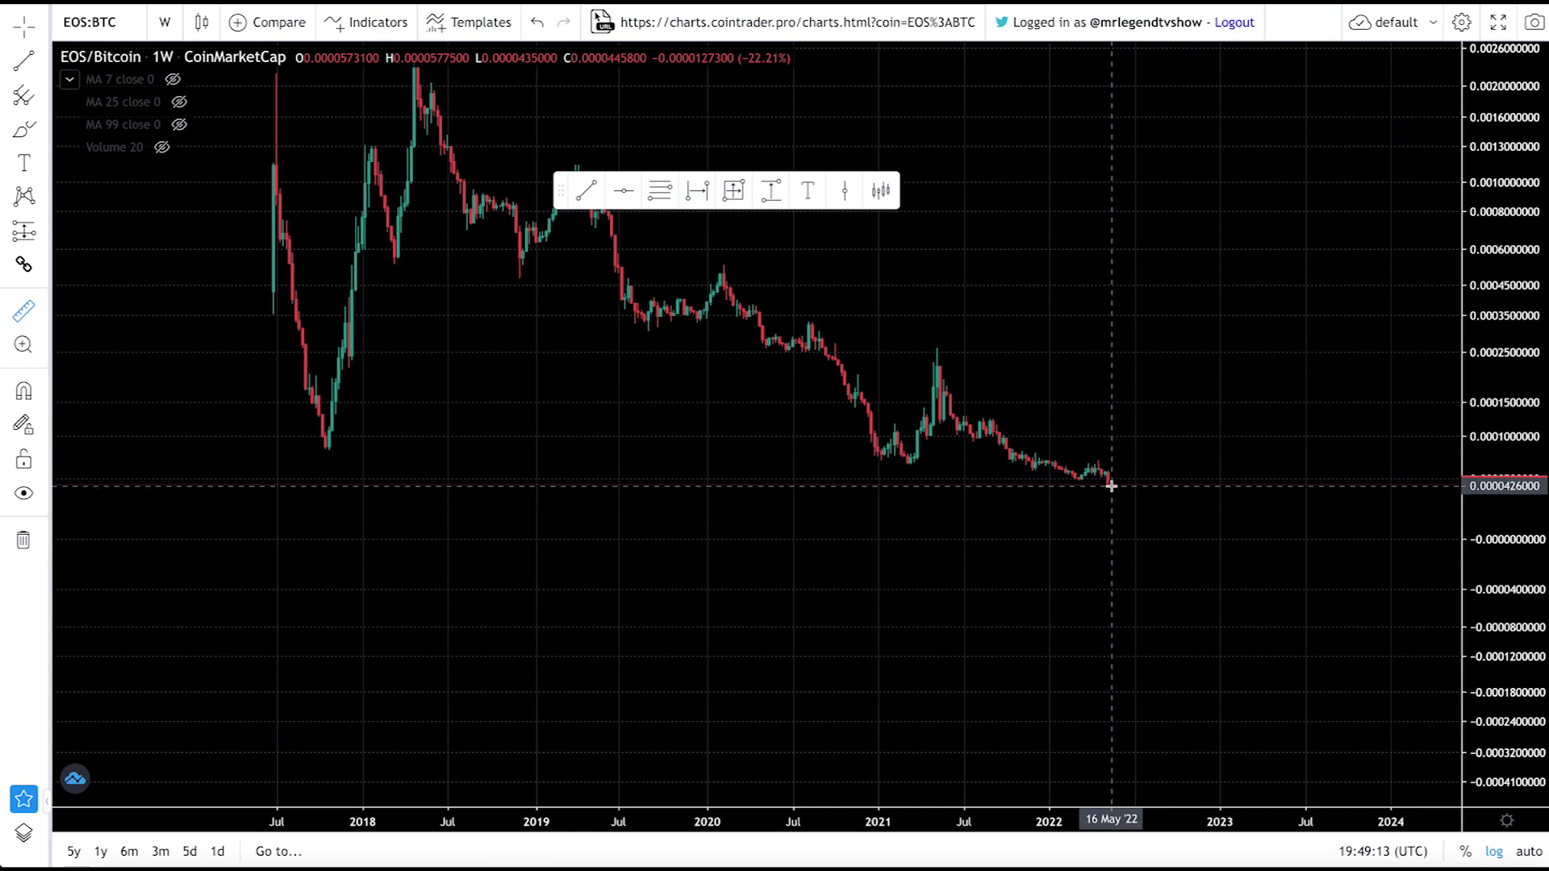
{"action": "left_click", "coordinate": [1143, 427]}
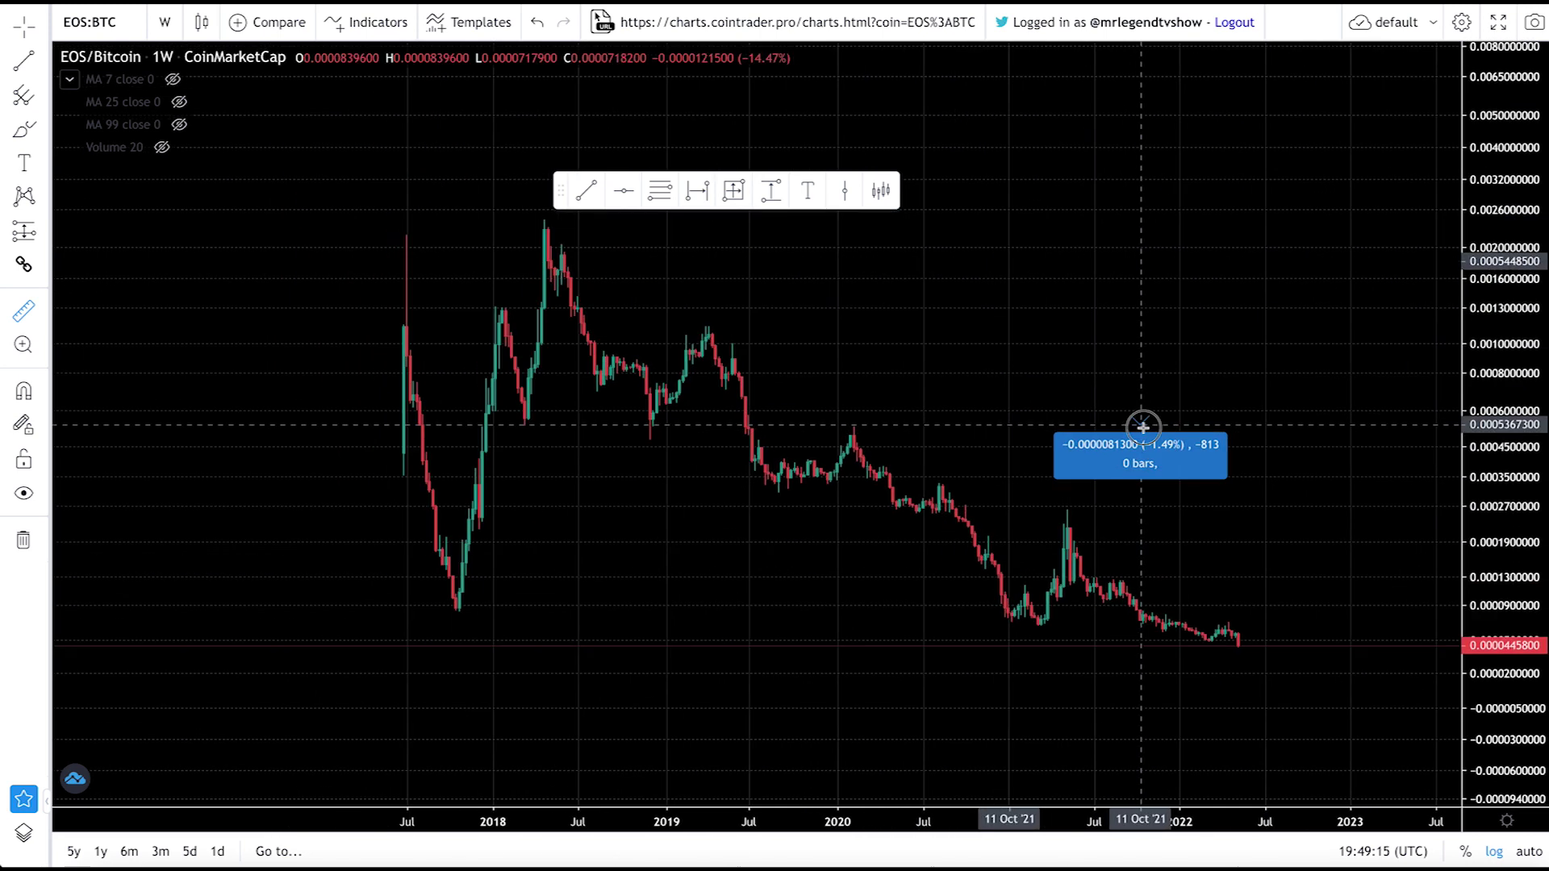
{"action": "left_click", "coordinate": [1013, 296]}
{"action": "left_click", "coordinate": [92, 470]}
Measure the EOS/Bitcoin rallies from the October 2017 low to the January 2018 peak and from the March 2018 low to the April 2018 peak
{"action": "left_click", "coordinate": [24, 311]}
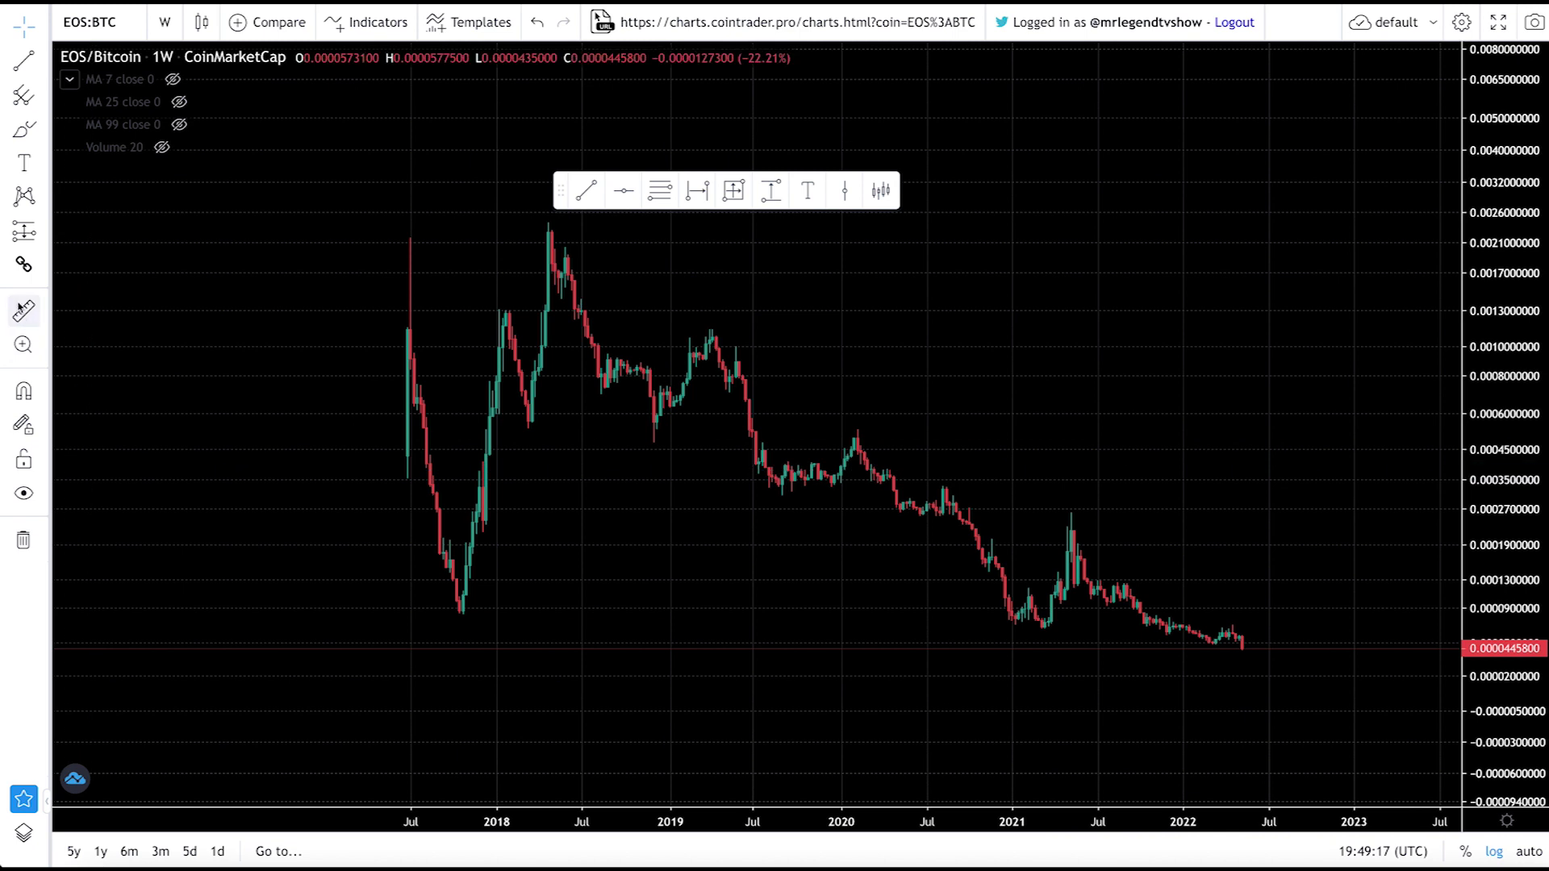
{"action": "left_click", "coordinate": [462, 611]}
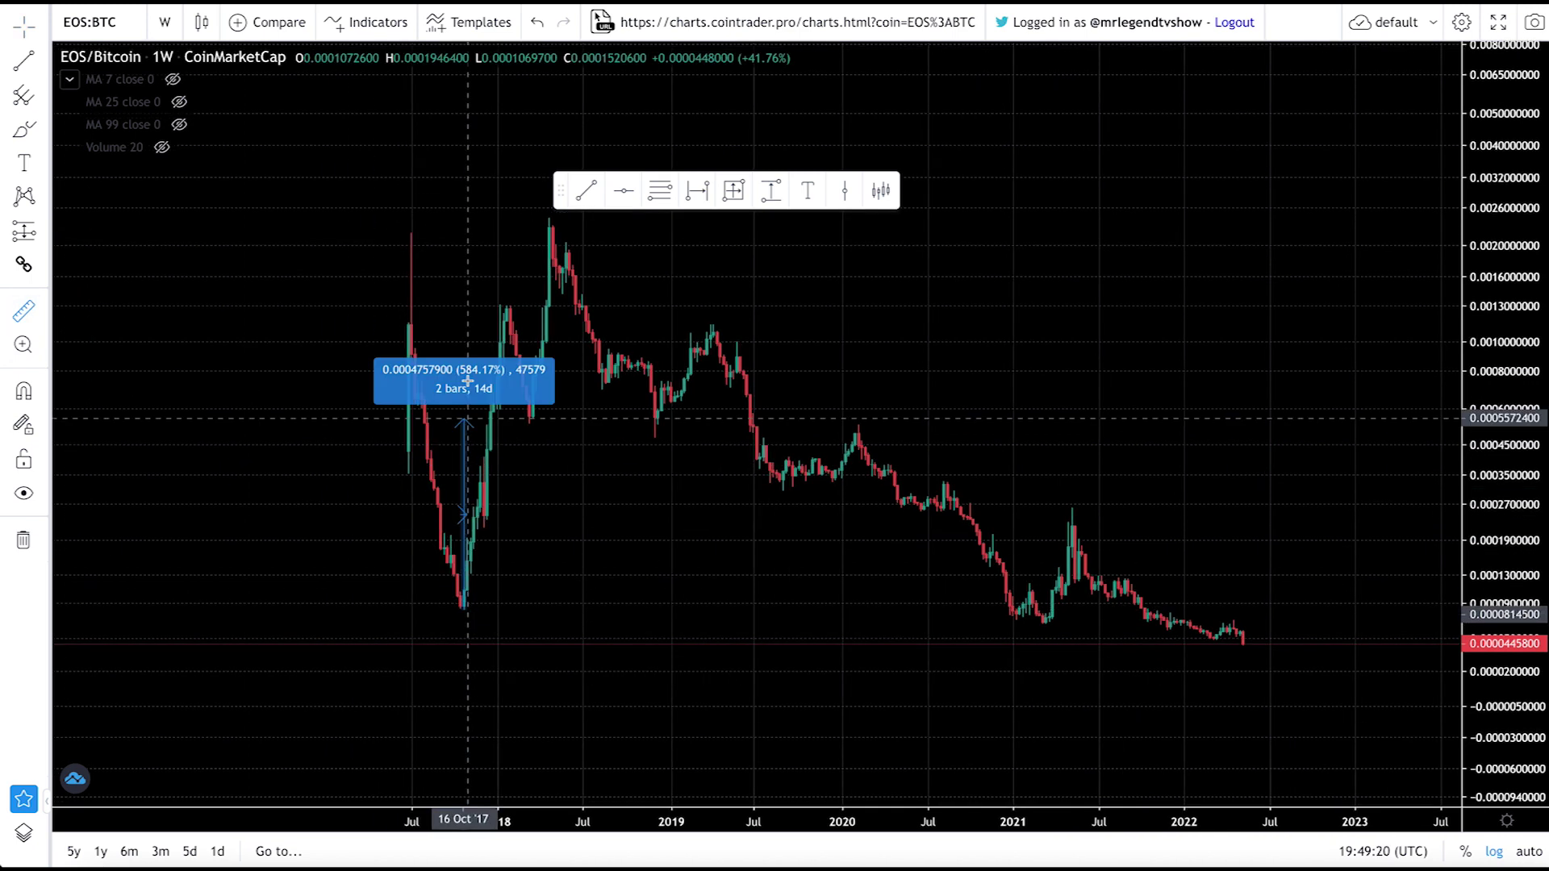
{"action": "left_click", "coordinate": [509, 311]}
{"action": "left_click", "coordinate": [23, 311]}
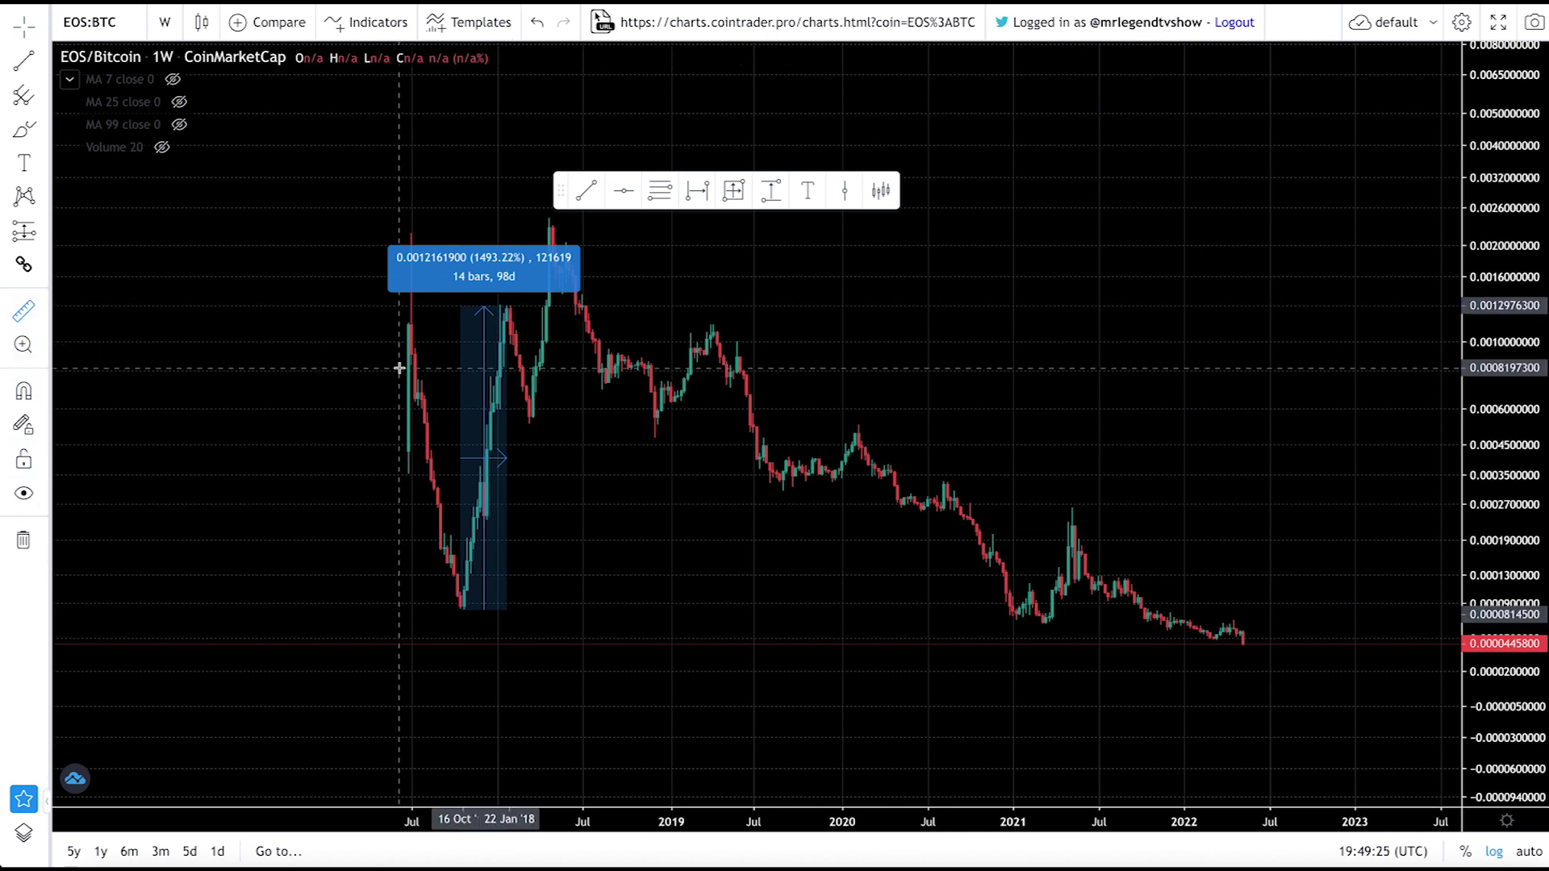
{"action": "left_click", "coordinate": [530, 421]}
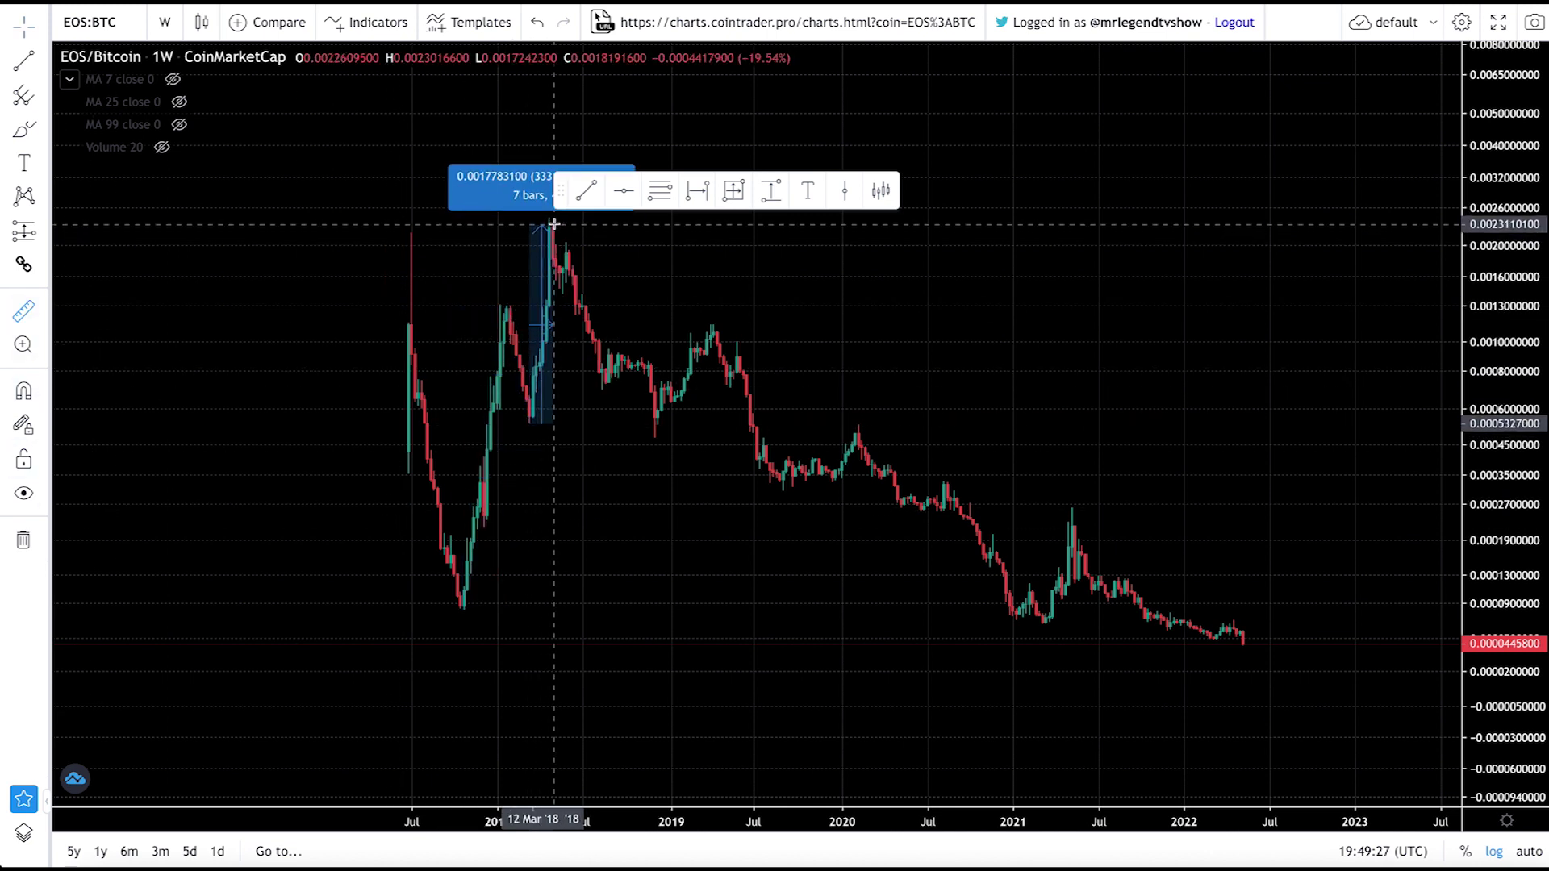
{"action": "left_click", "coordinate": [553, 217]}
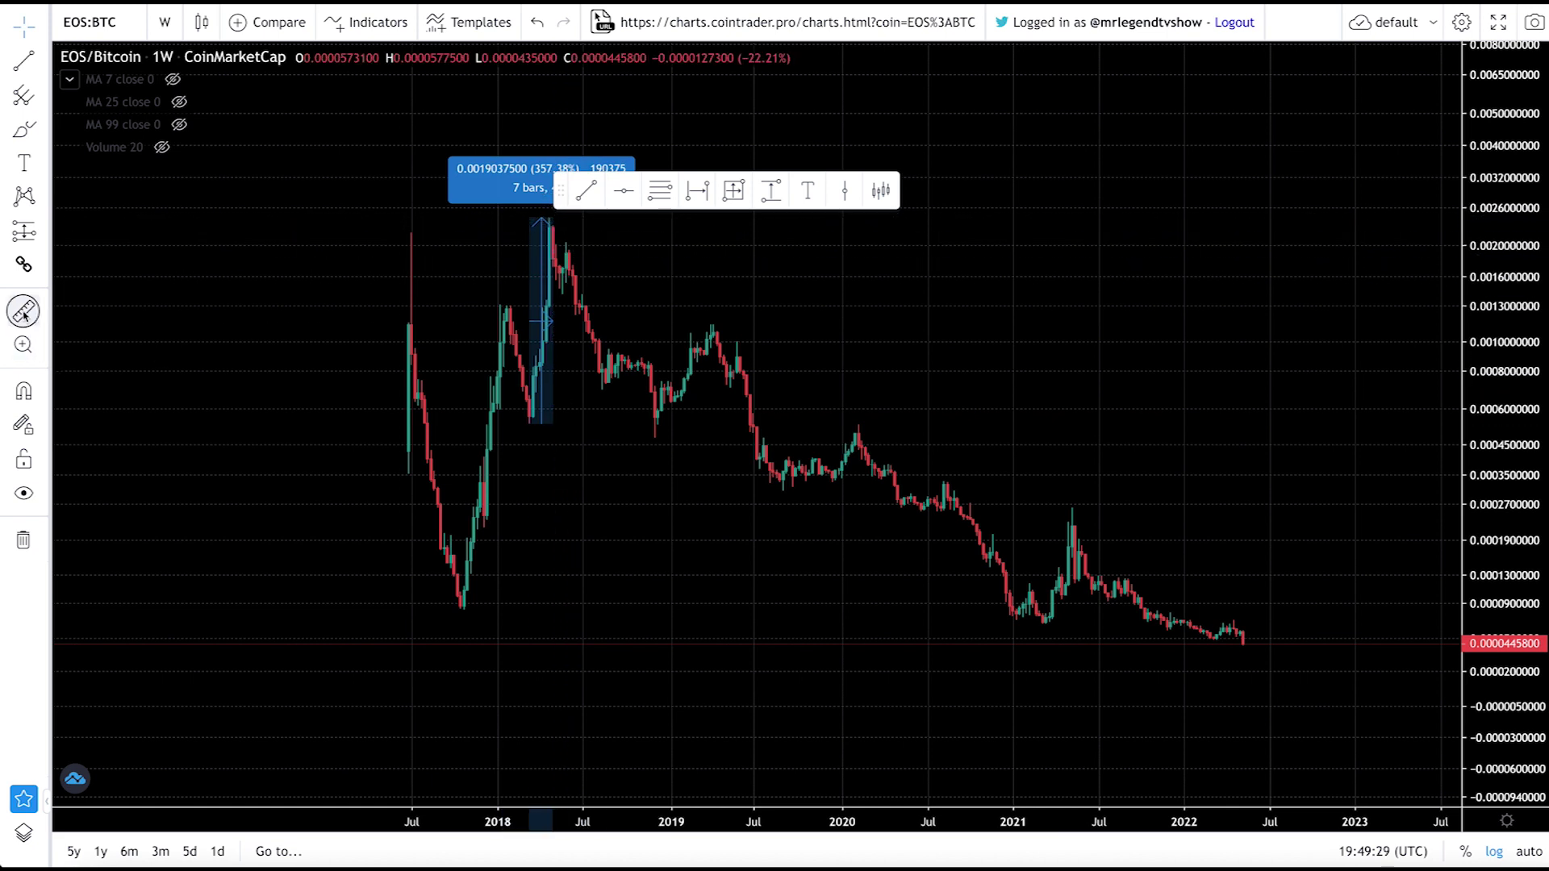
Measure the EOS/Bitcoin decline from the April 2018 peak to the May 2022 low, and start another measurement at that low
{"action": "left_click_drag", "start_coordinate": [625, 413], "coordinate": [491, 413]}
{"action": "left_click_drag", "start_coordinate": [1527, 270], "coordinate": [1527, 347]}
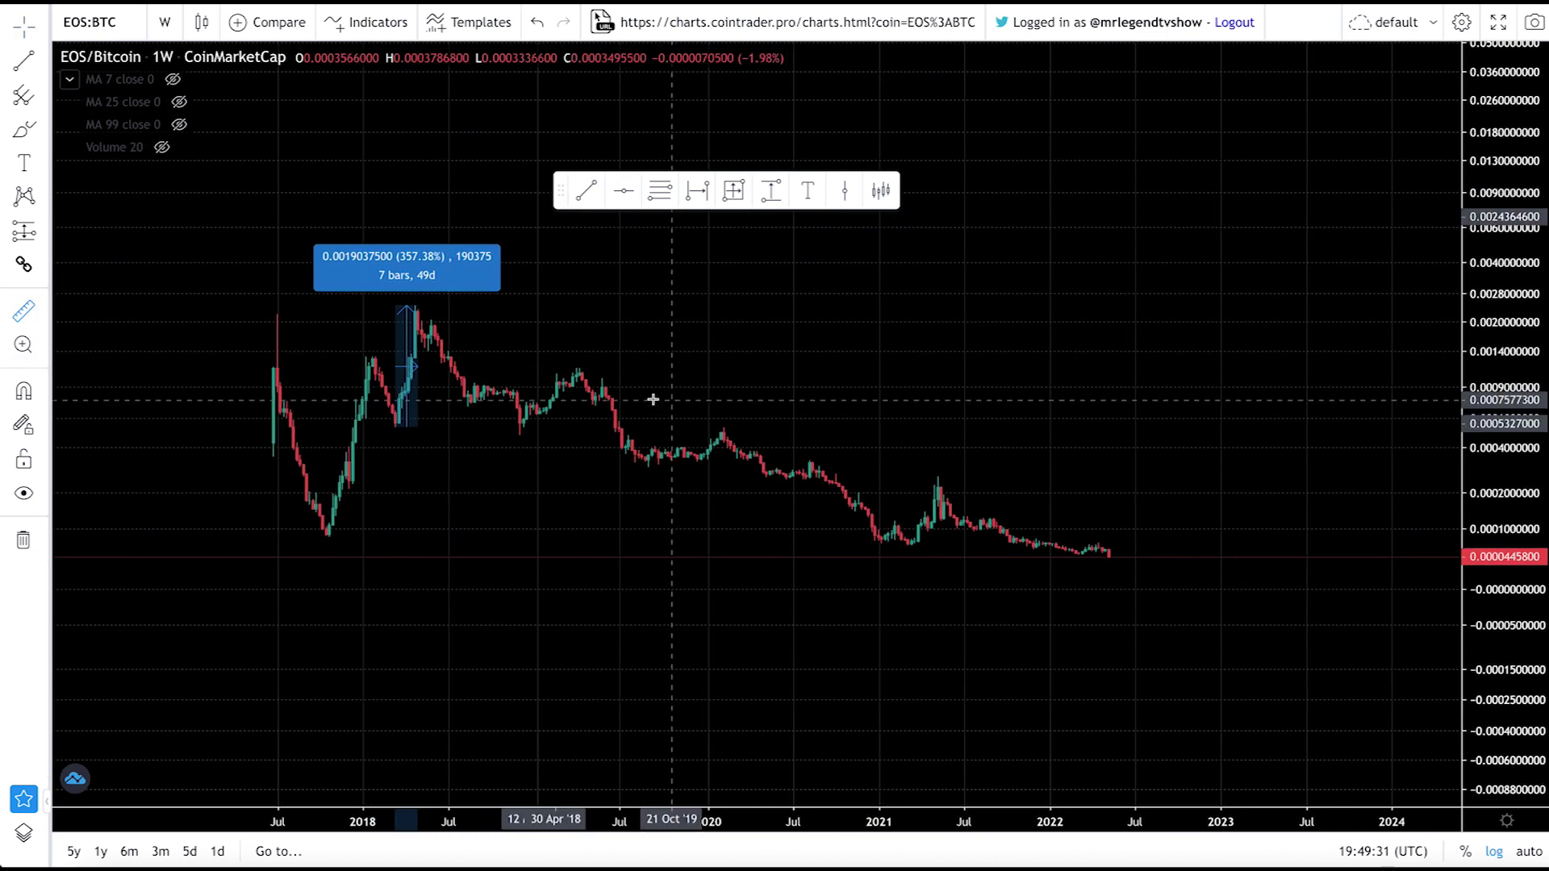
{"action": "left_click", "coordinate": [411, 304]}
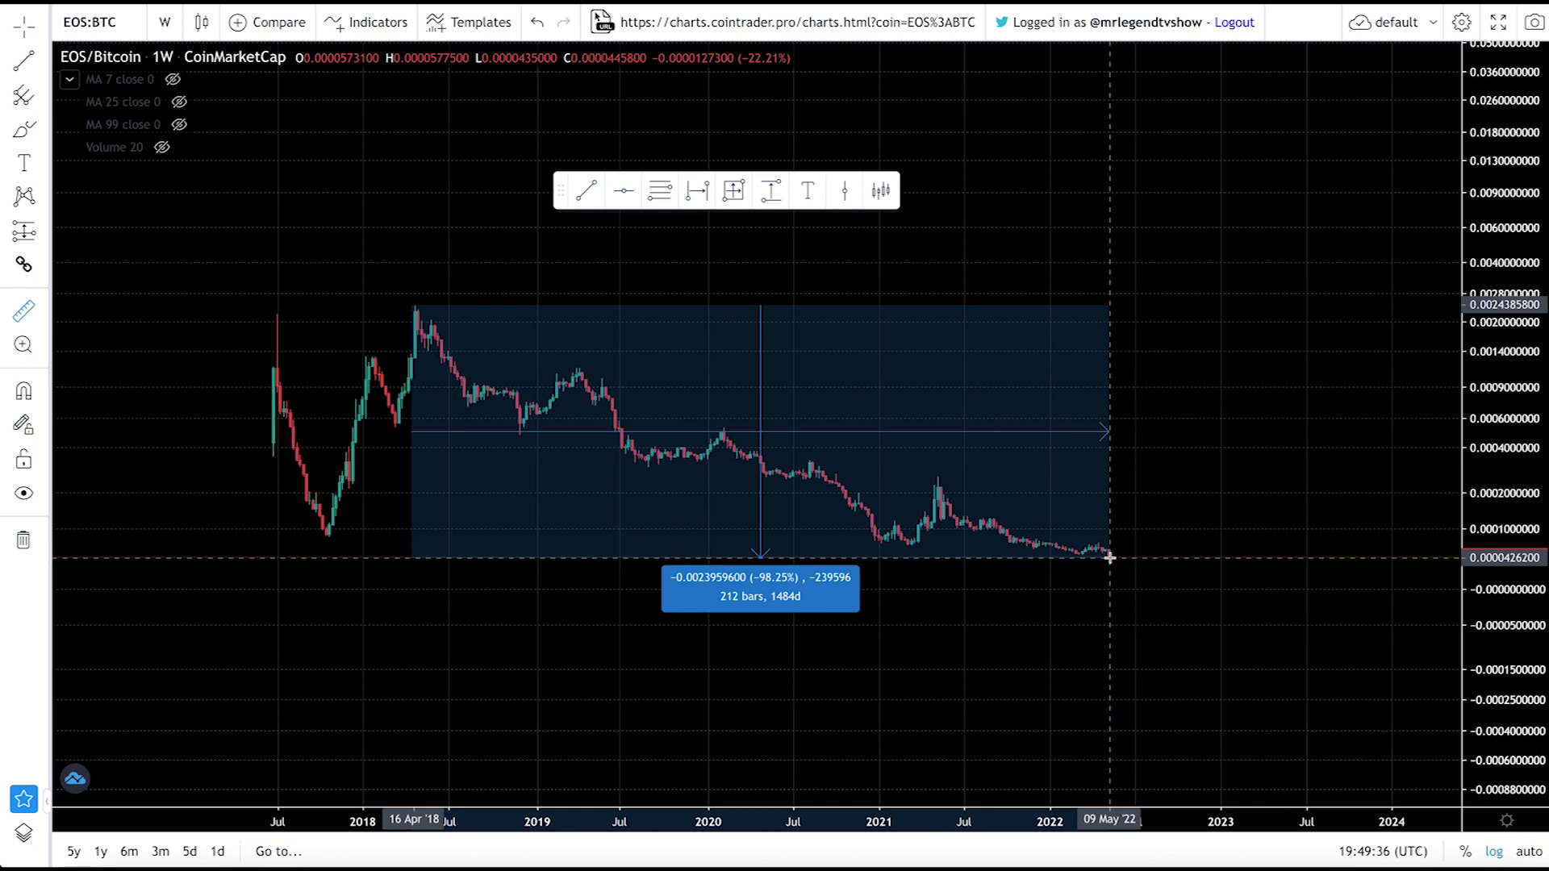
{"action": "scroll", "coordinate": [1110, 558], "scroll_direction": "up", "scroll_amount": 1}
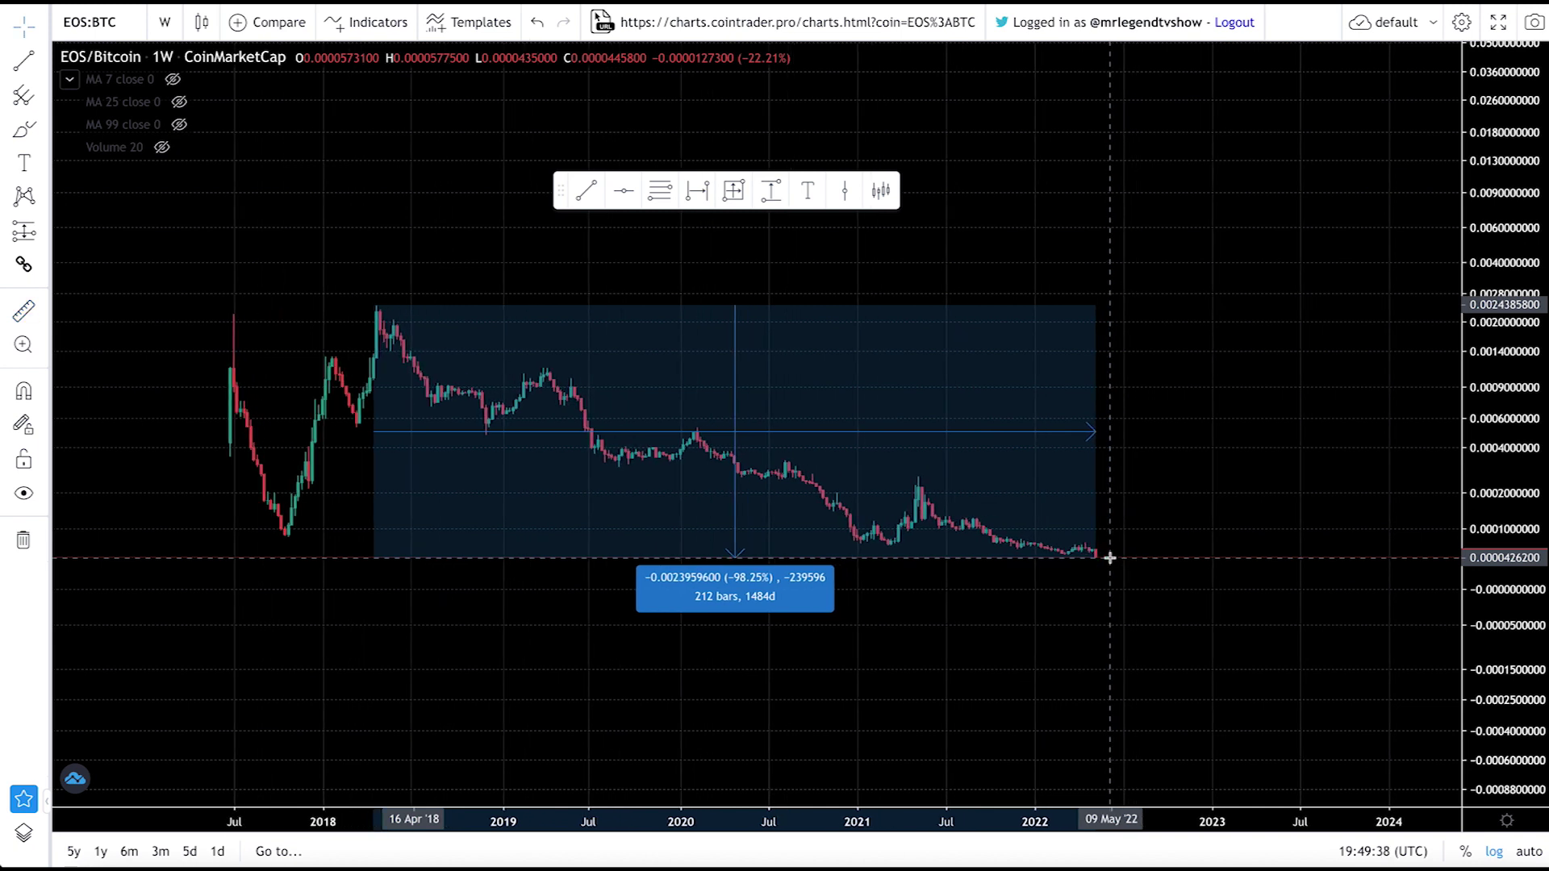
{"action": "scroll", "coordinate": [1110, 557], "scroll_direction": "down", "scroll_amount": 1}
{"action": "left_click", "coordinate": [1105, 559]}
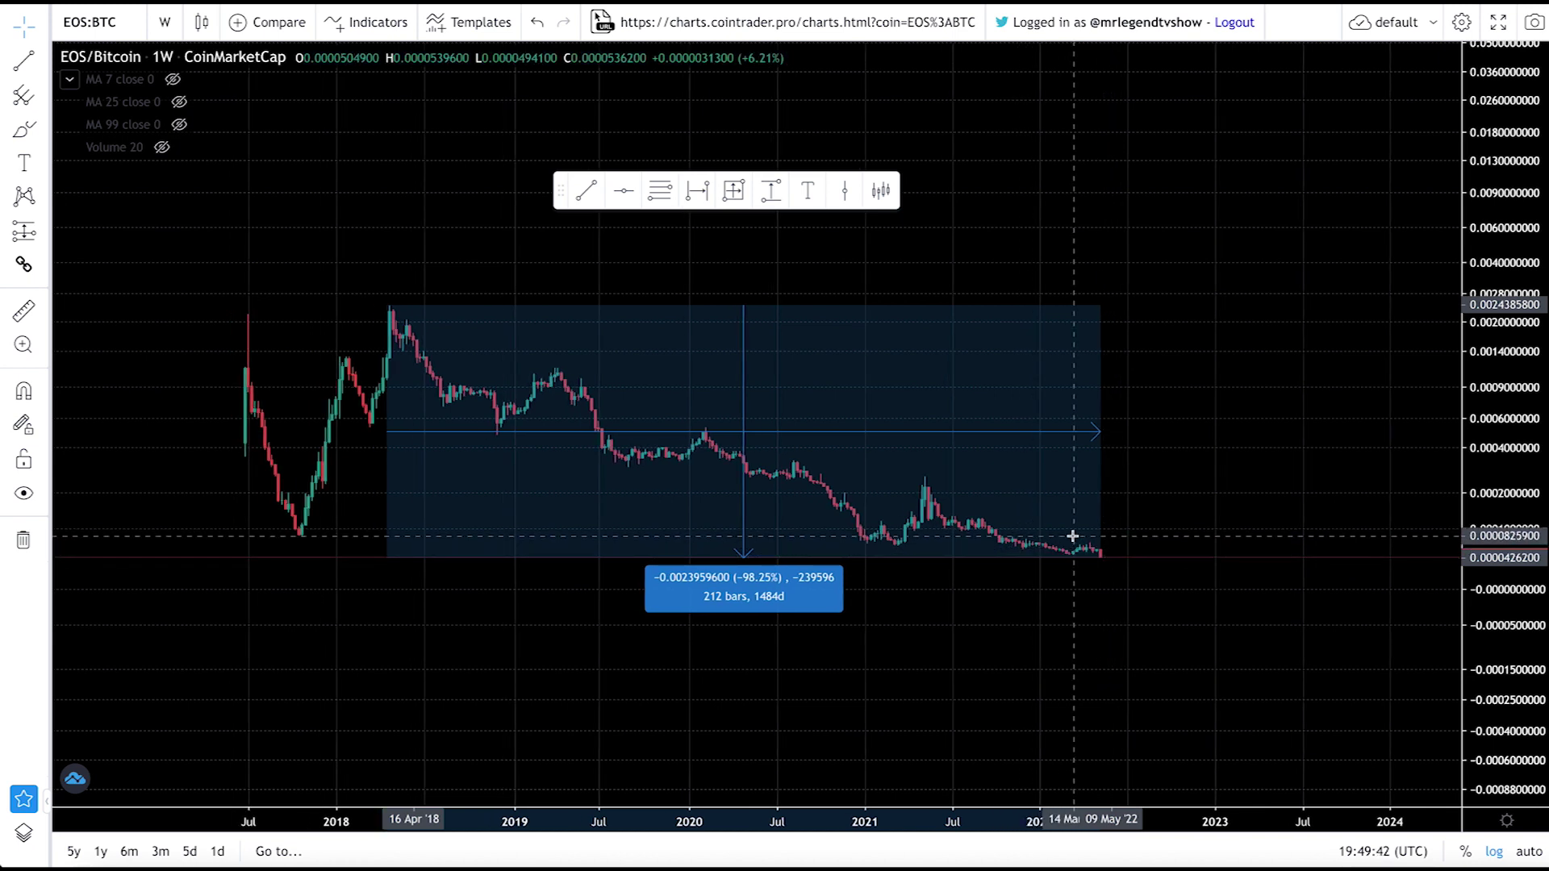
{"action": "left_click", "coordinate": [23, 310]}
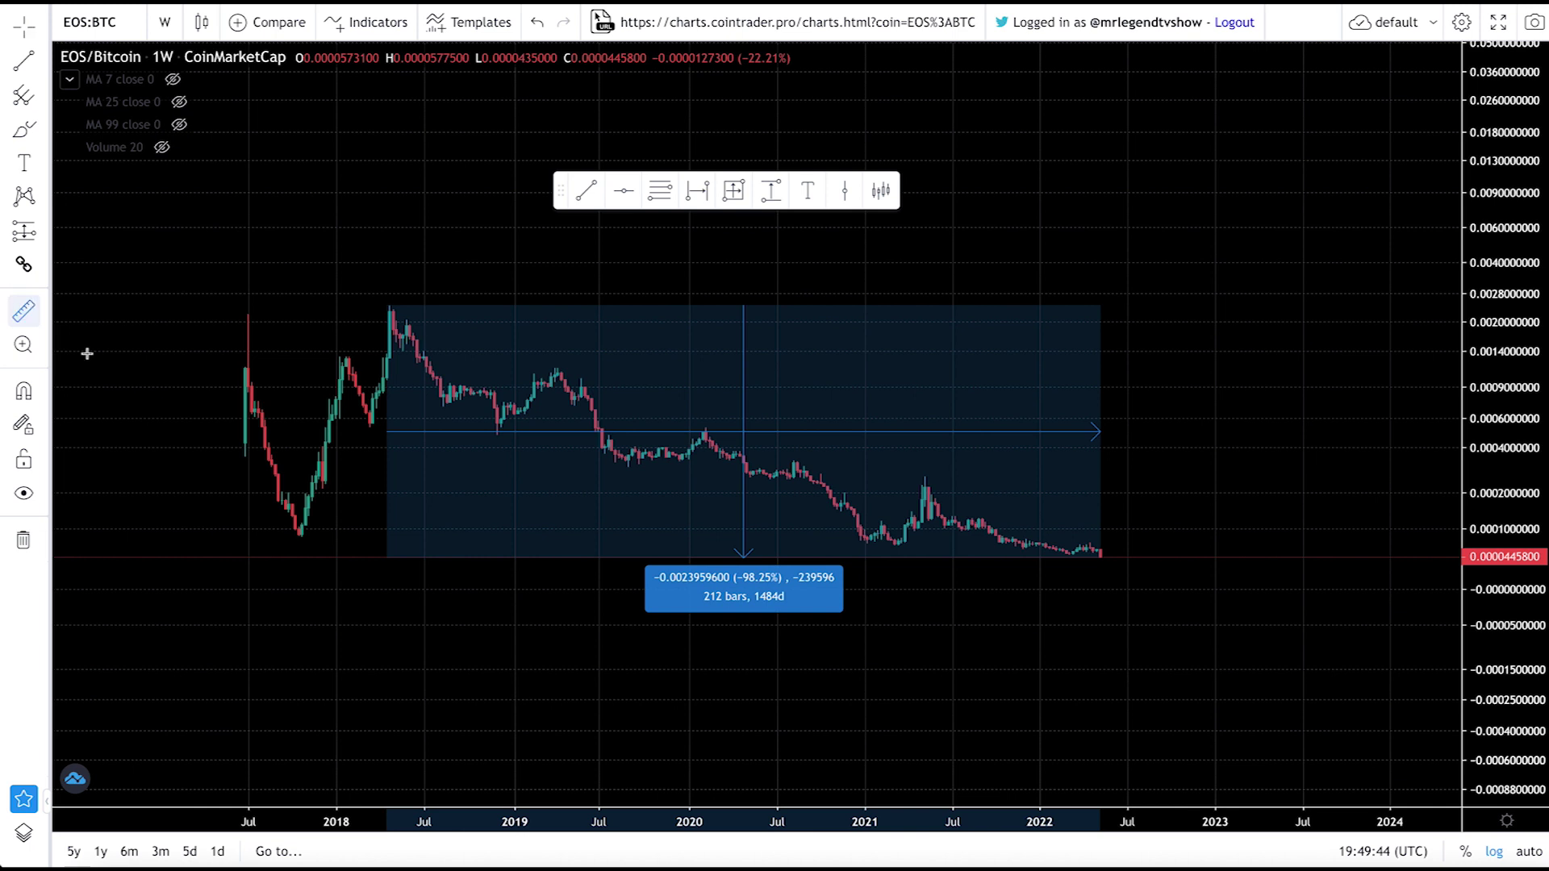
{"action": "left_click", "coordinate": [1114, 558]}
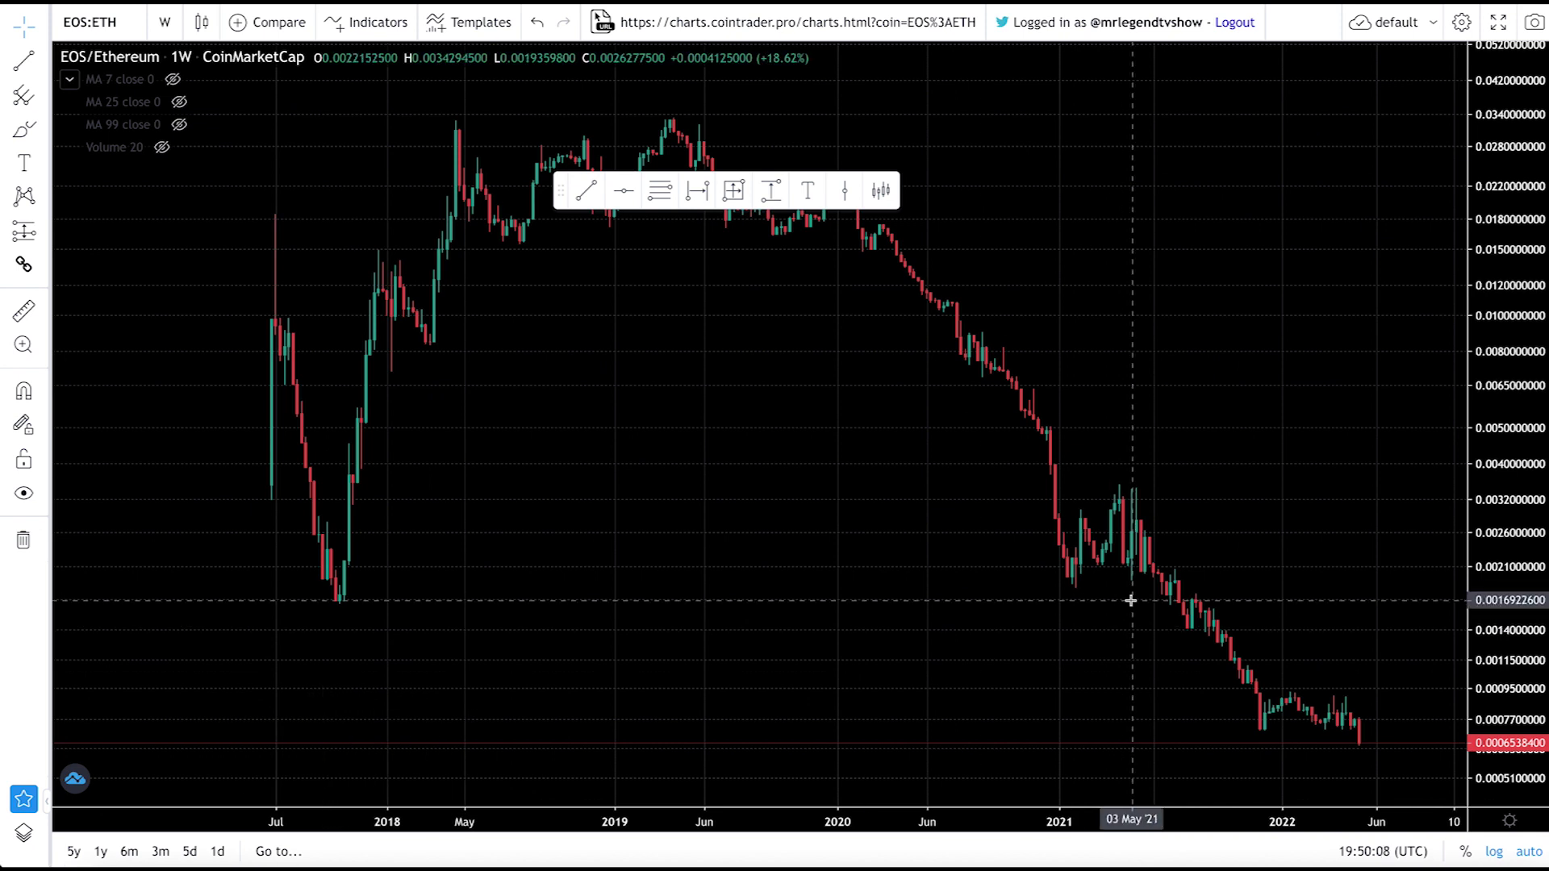
Measure a further drop from the May 2022 low to about 0.00043 on the EOS/Ethereum chart, and clear the measurement
{"action": "scroll", "coordinate": [1130, 600], "scroll_direction": "down", "scroll_amount": 5}
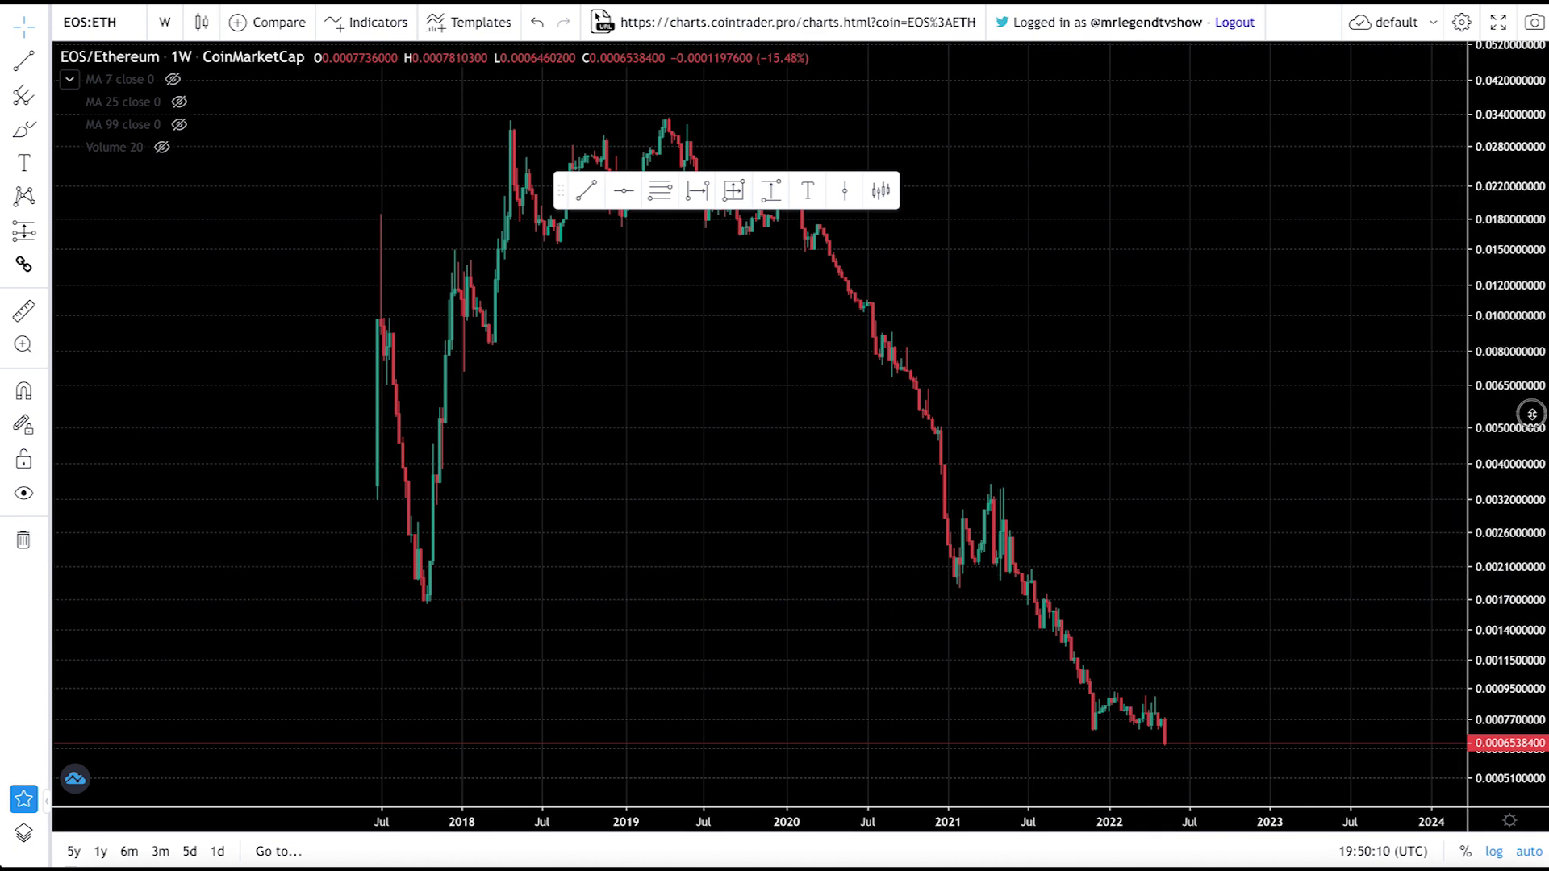
{"action": "left_click_drag", "start_coordinate": [1531, 415], "coordinate": [1531, 591]}
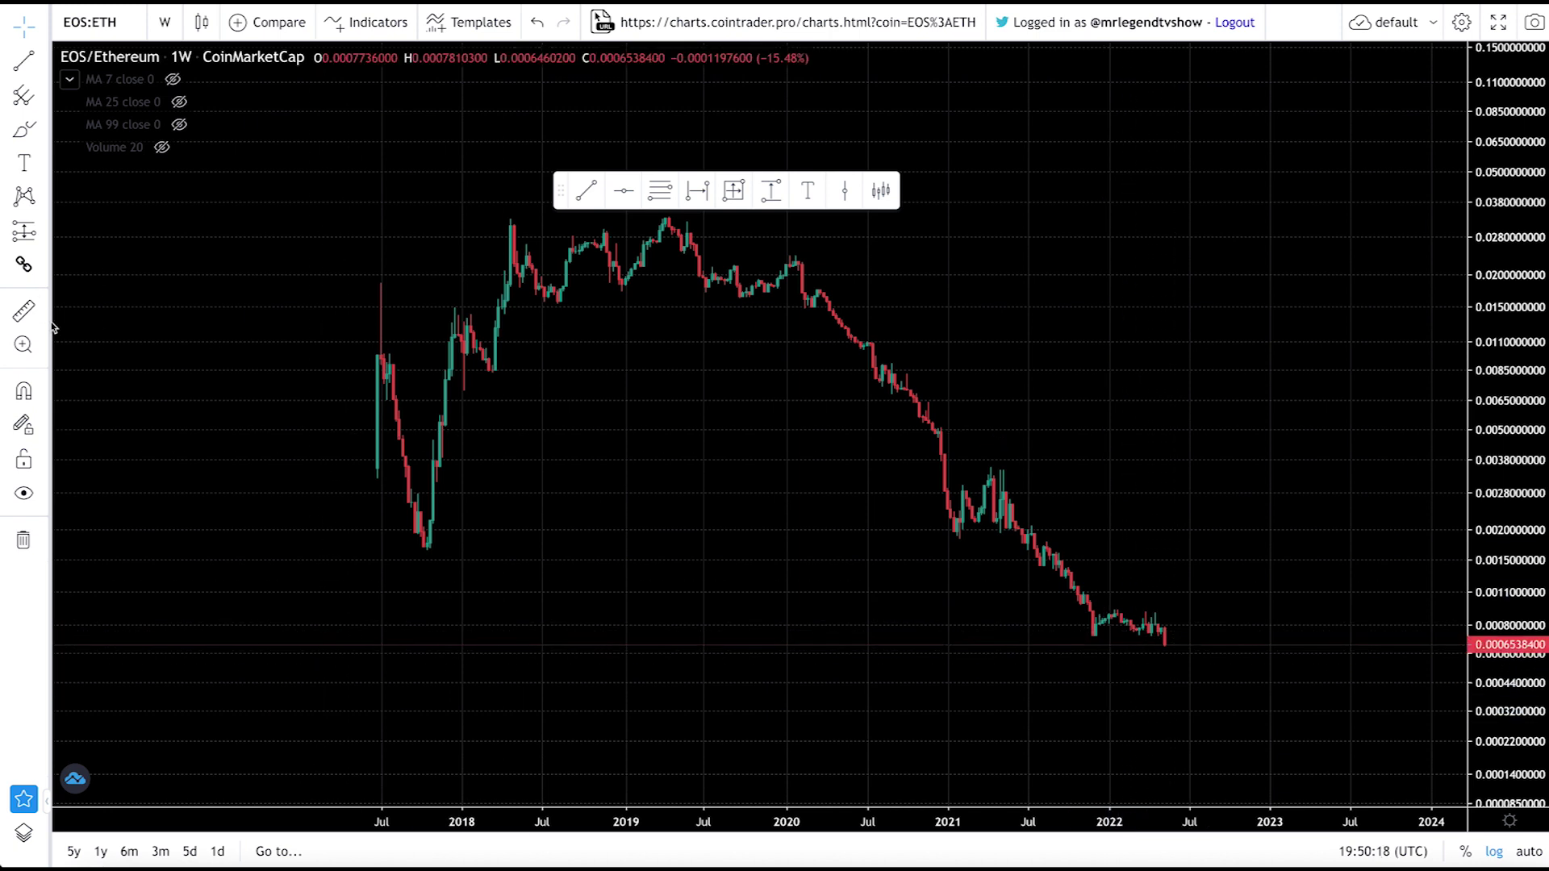
{"action": "left_click", "coordinate": [22, 313]}
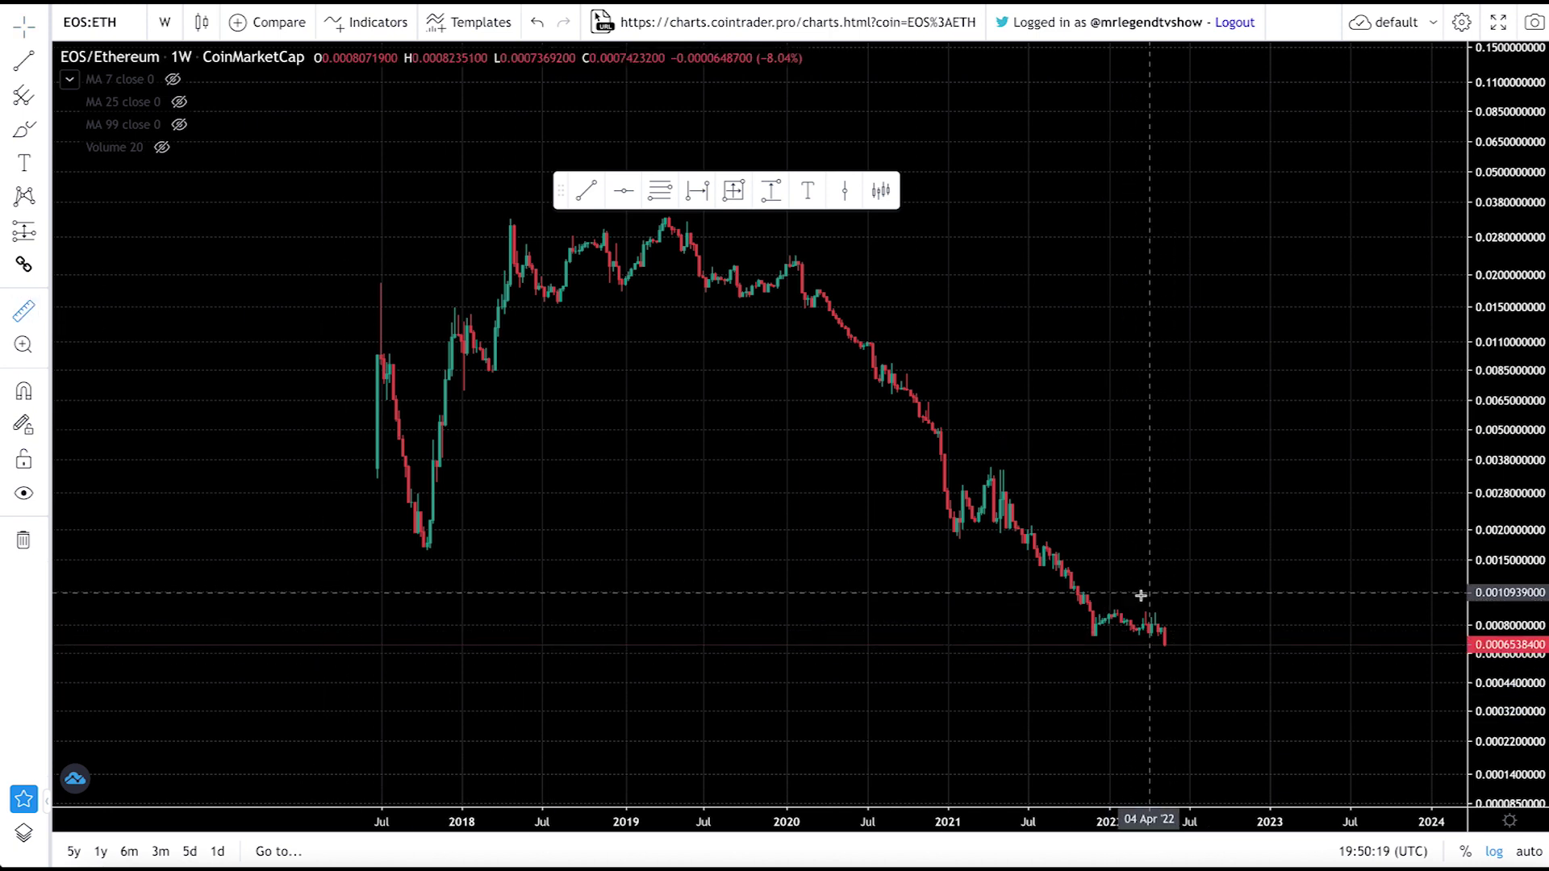
{"action": "left_click", "coordinate": [1175, 636]}
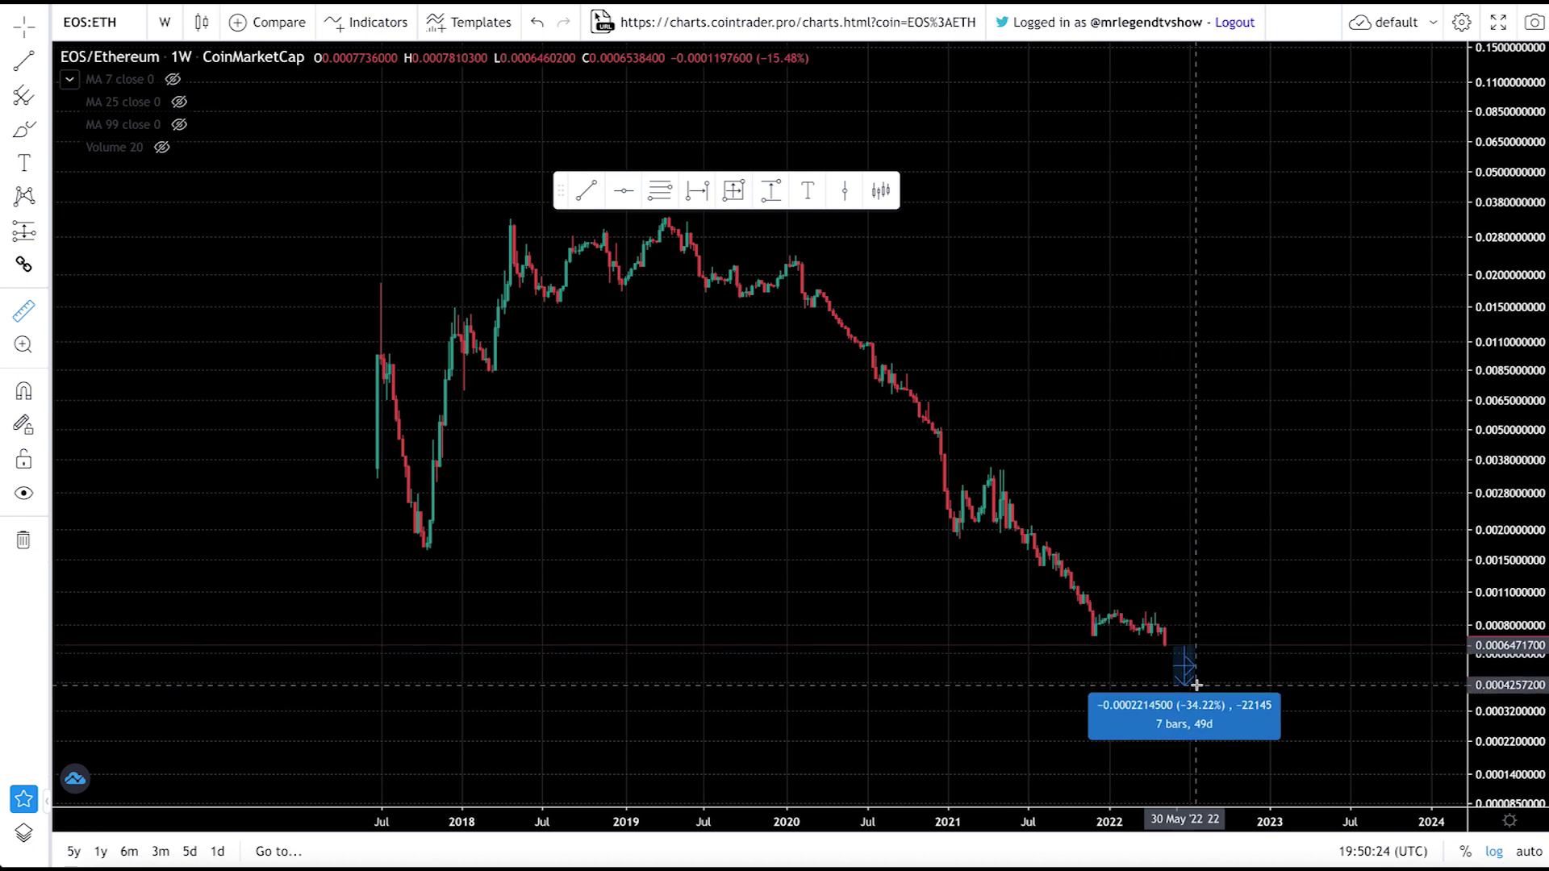
{"action": "left_click", "coordinate": [1232, 685]}
{"action": "left_click", "coordinate": [1263, 612]}
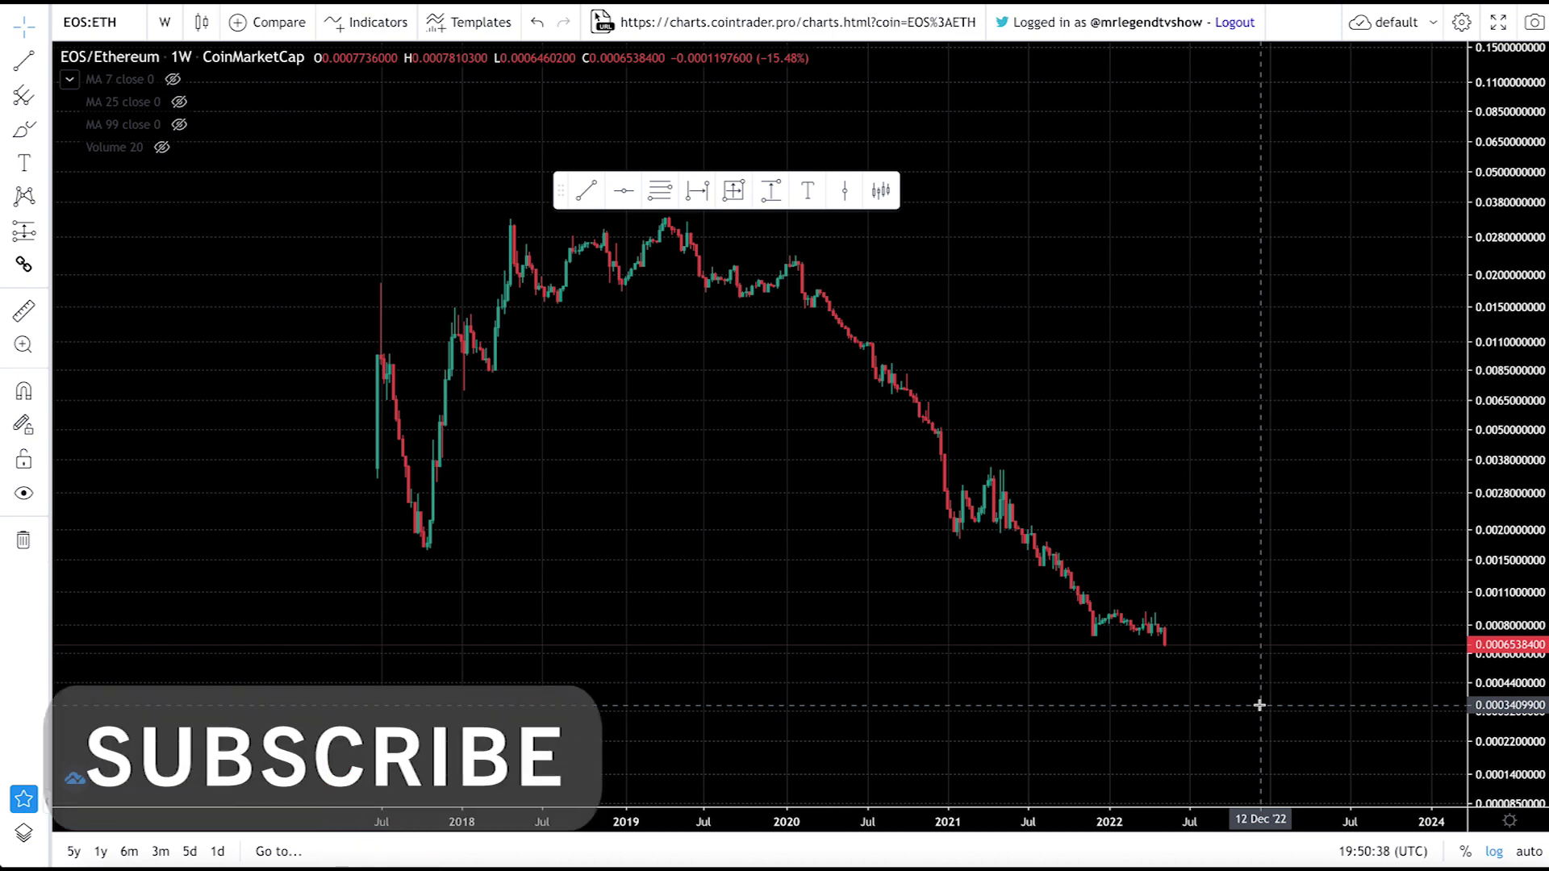
Show the volume bars and measure the EOS/Ethereum range from the May 2022 low back up to the April 2019 peak
{"action": "scroll", "coordinate": [1259, 704], "scroll_direction": "down", "scroll_amount": 5}
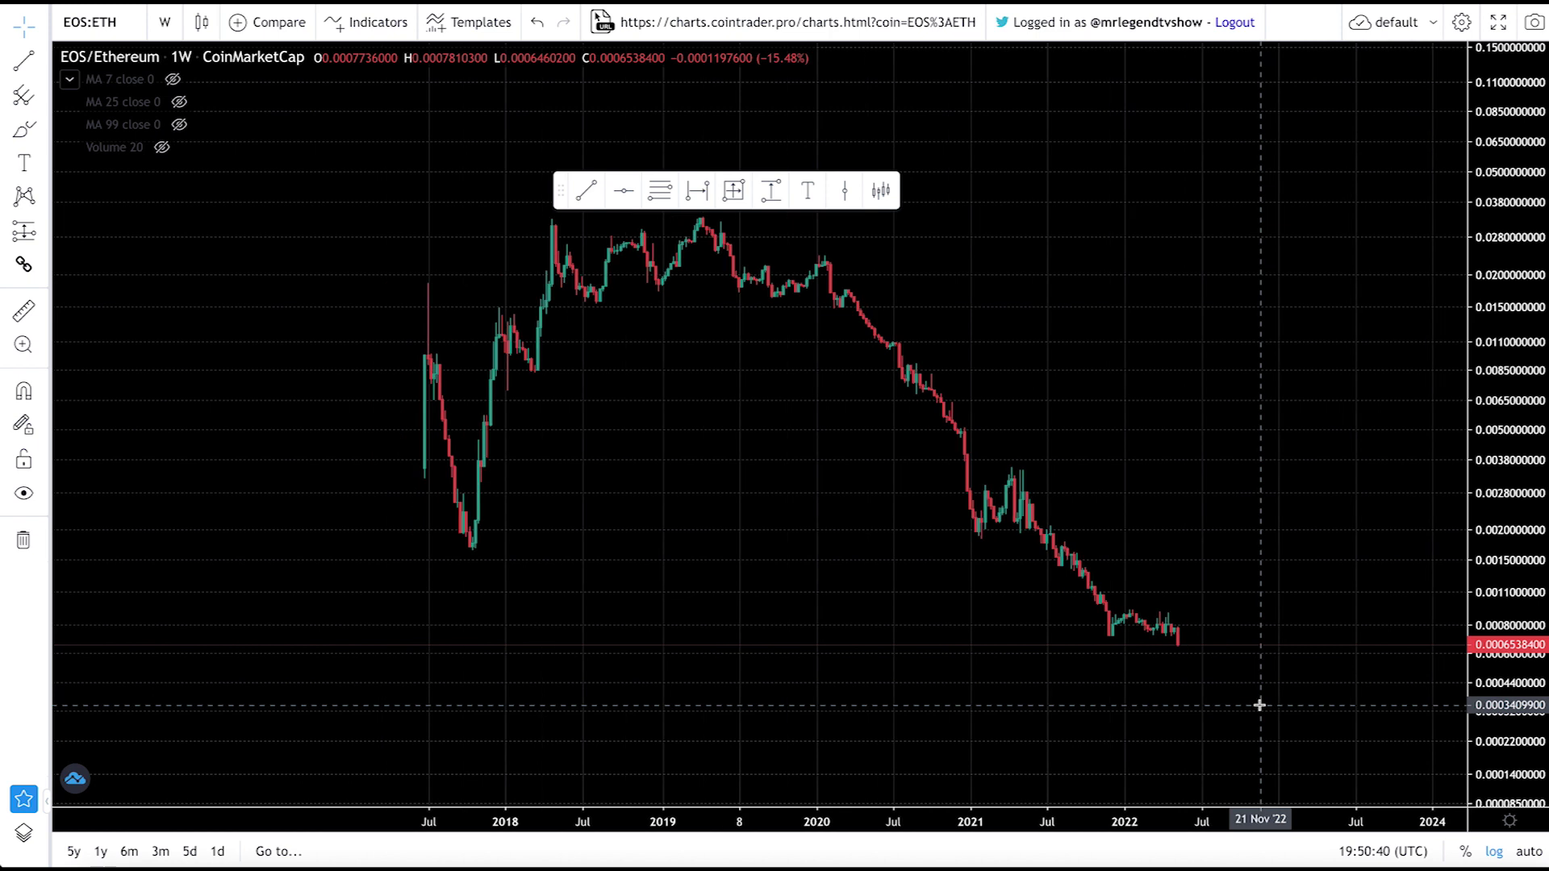
{"action": "scroll", "coordinate": [909, 557], "scroll_direction": "up", "scroll_amount": 5}
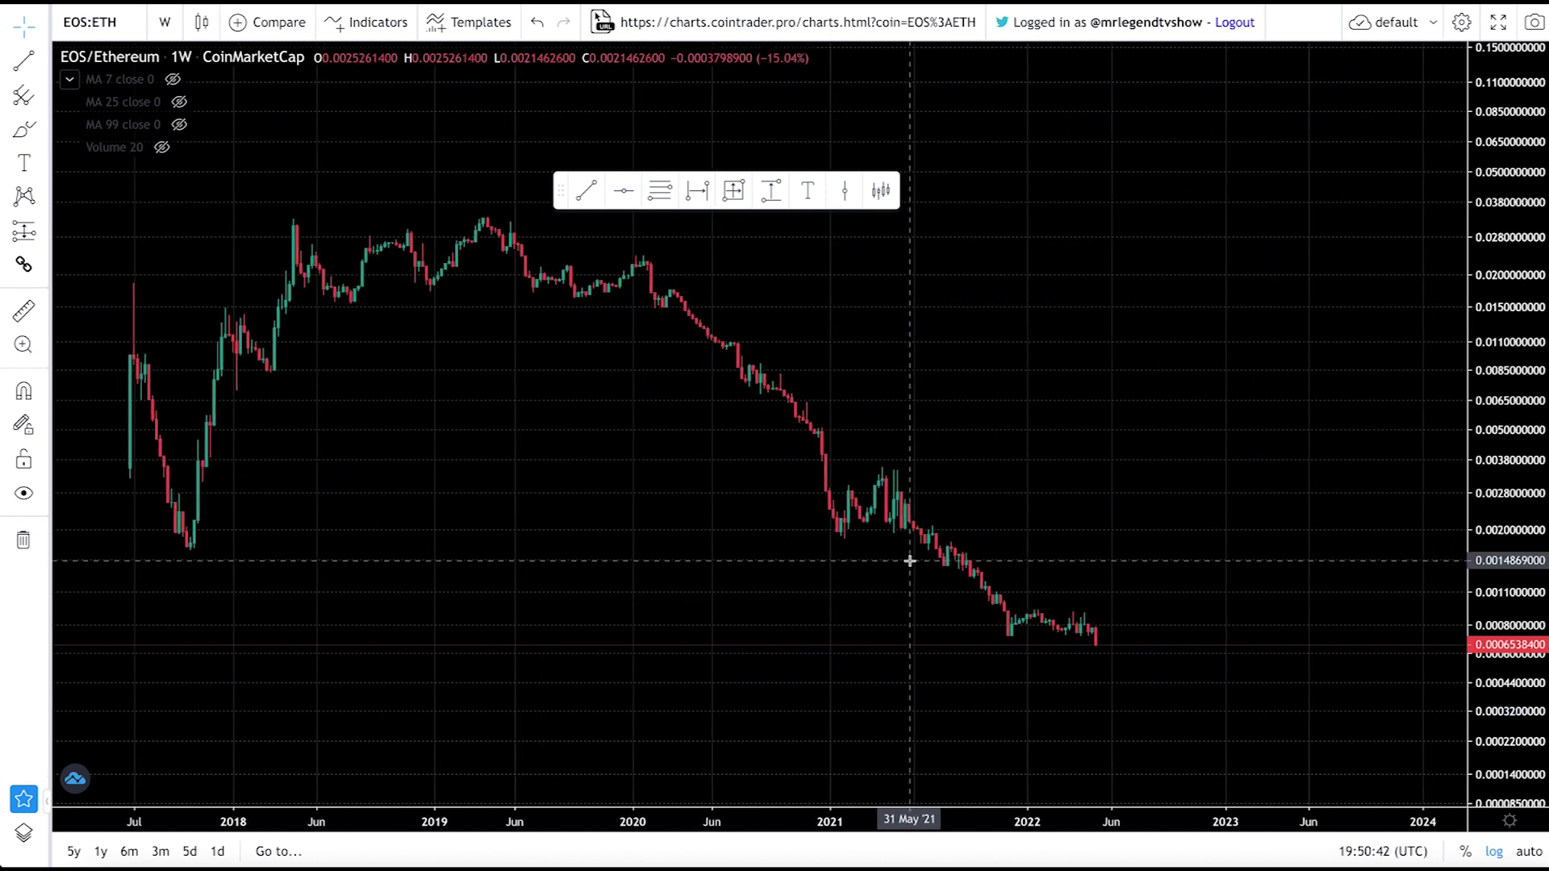
{"action": "left_click_drag", "start_coordinate": [1530, 438], "coordinate": [1530, 500]}
{"action": "left_click", "coordinate": [21, 309]}
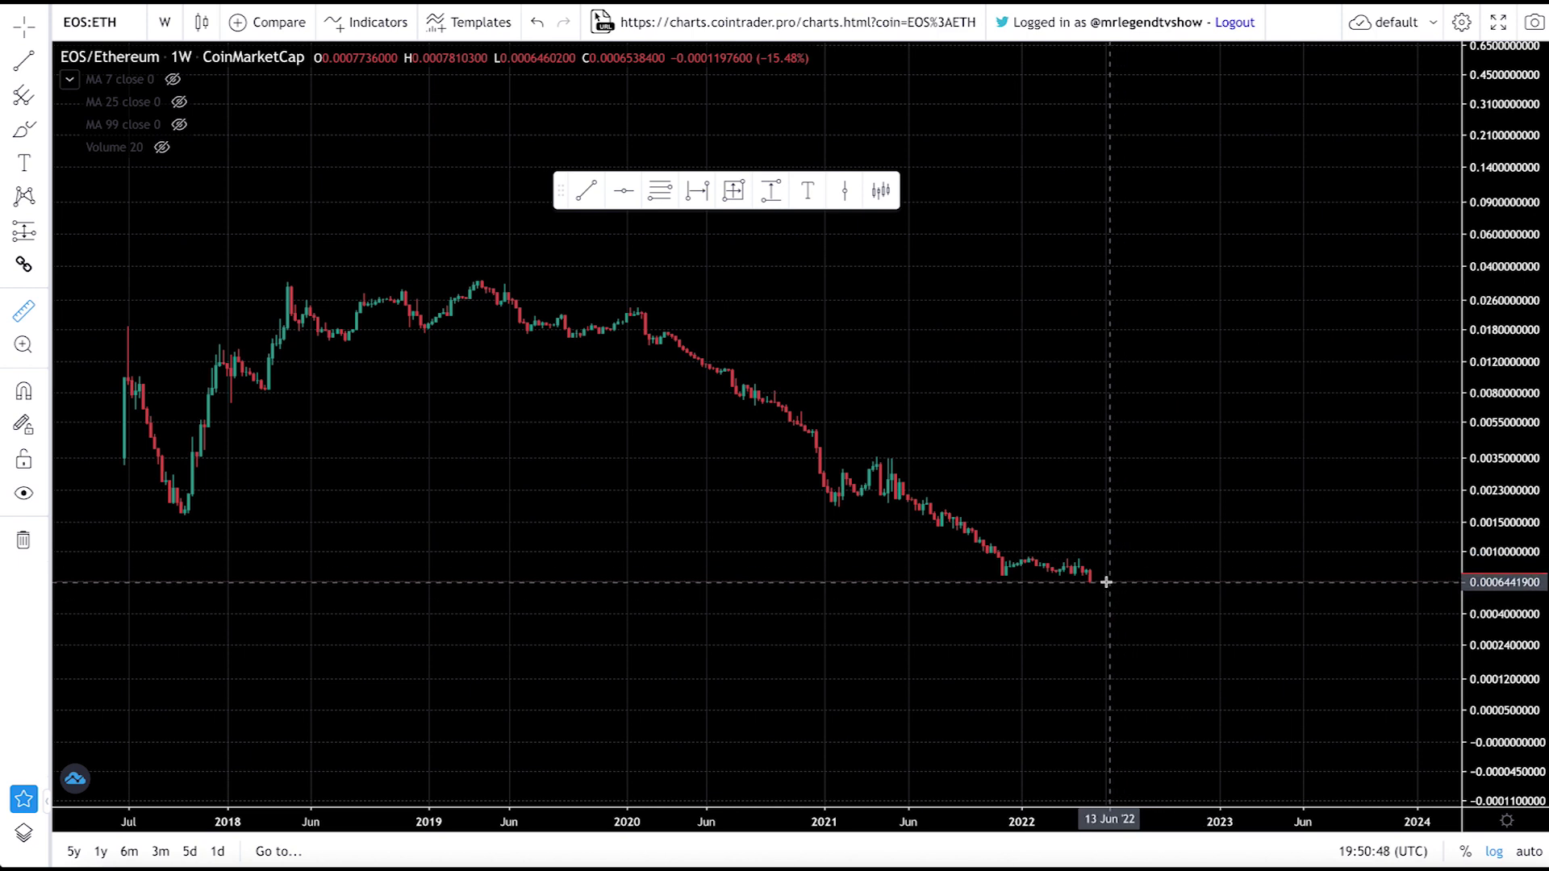
{"action": "left_click", "coordinate": [162, 147]}
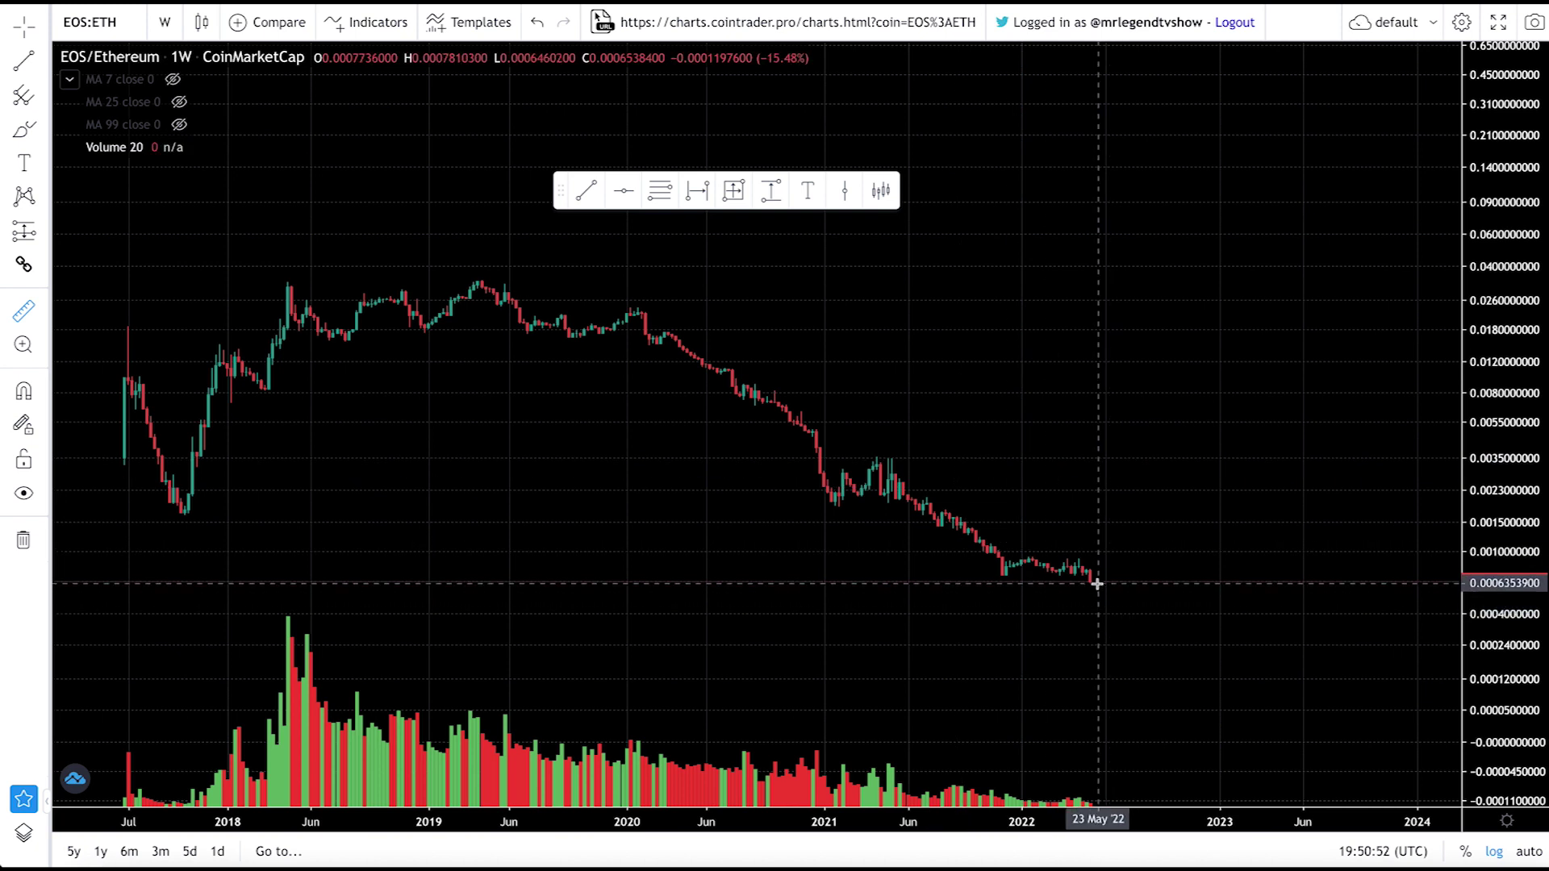
{"action": "left_click_drag", "start_coordinate": [1097, 583], "coordinate": [479, 282]}
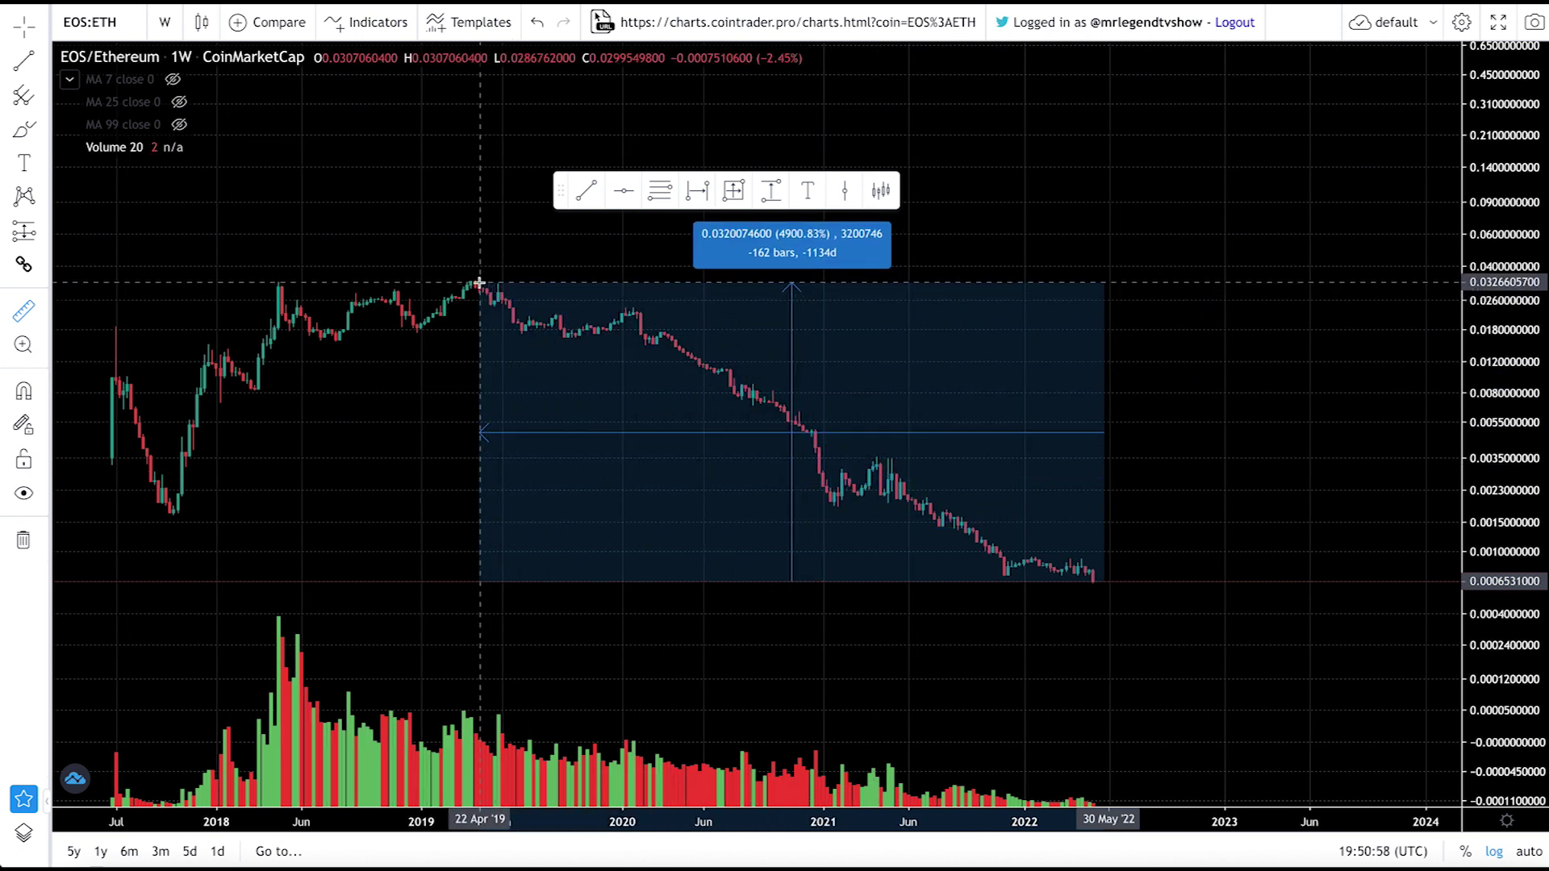
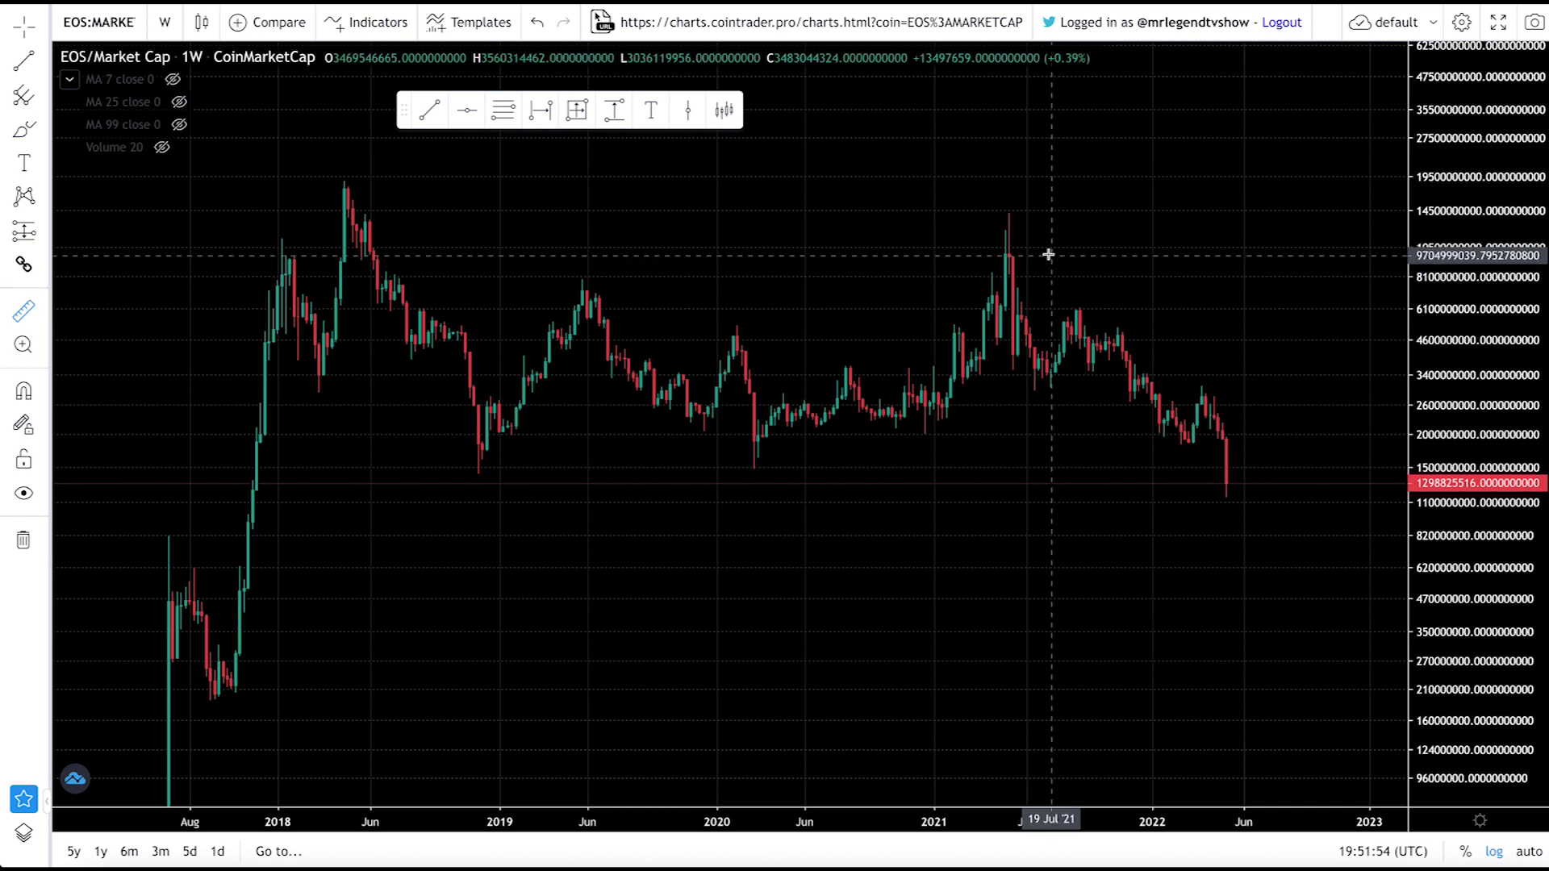
Measure the EOS market cap decline from the May 2021 peak area to the May 2022 low, and clear the measurement
{"action": "left_click", "coordinate": [1007, 236]}
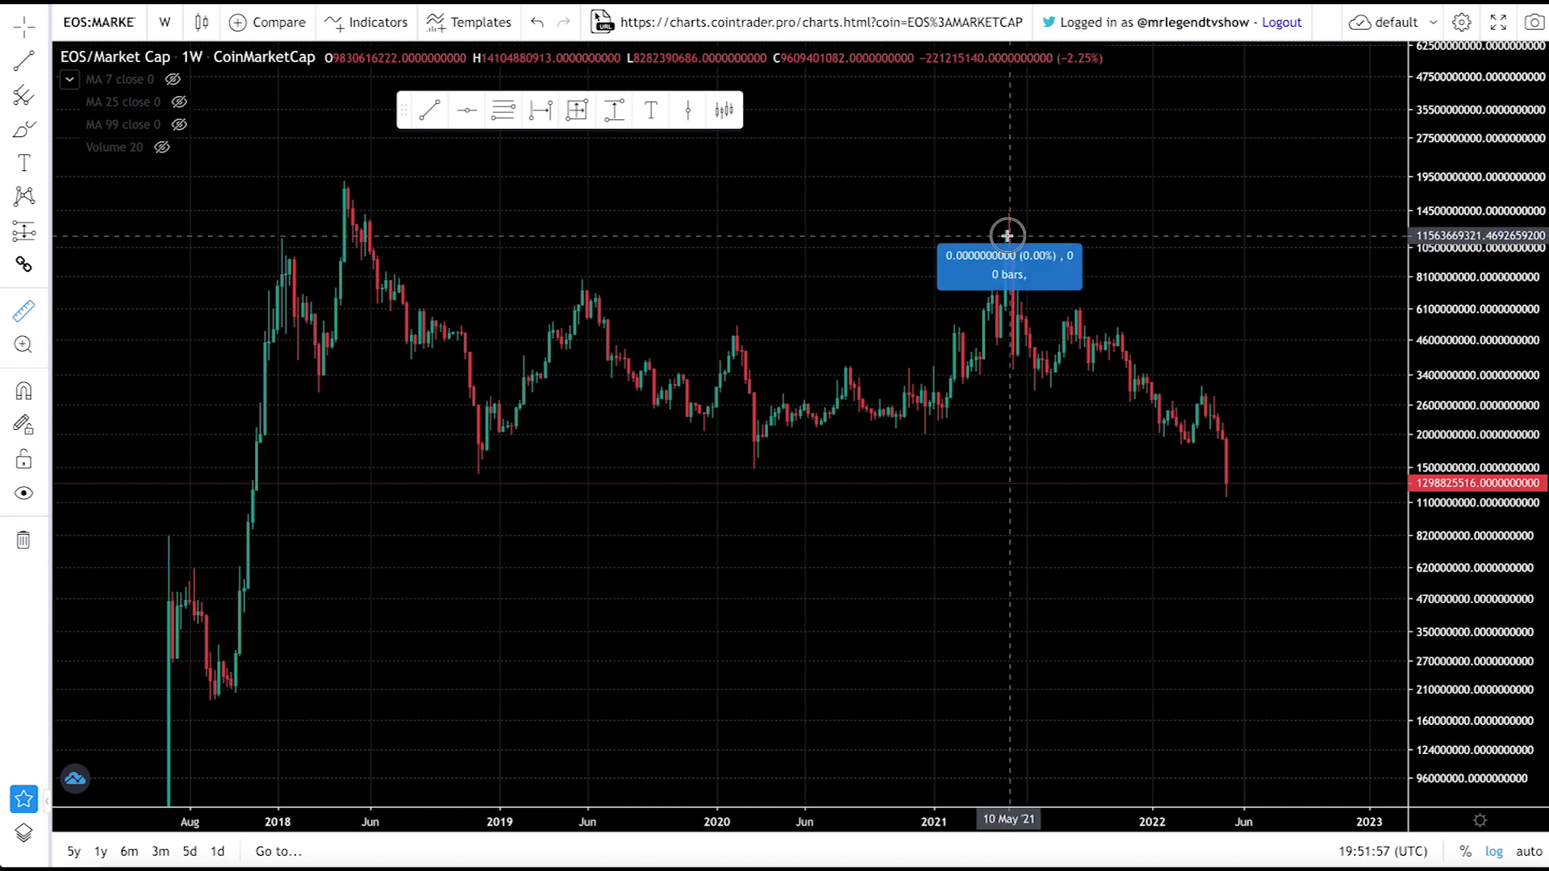
{"action": "left_click", "coordinate": [1232, 495]}
{"action": "scroll", "coordinate": [887, 533], "scroll_direction": "down", "scroll_amount": 1}
{"action": "left_click", "coordinate": [882, 505]}
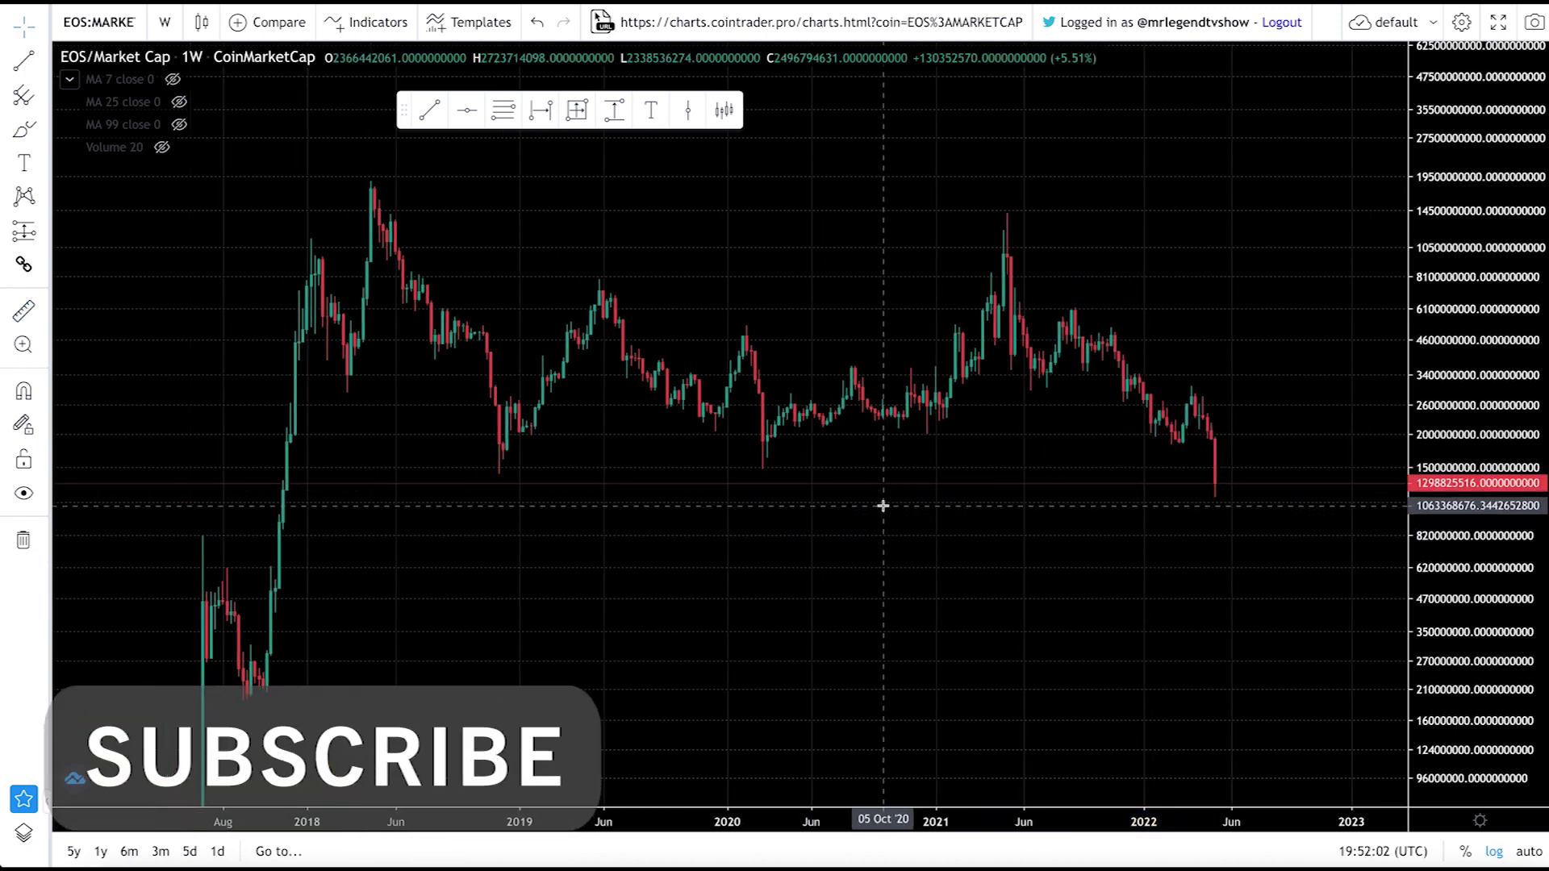
Draw a Fibonacci retracement on the market cap chart from the April 2018 peak to the May 2022 low level, extending to August 2022
{"action": "left_click_drag", "start_coordinate": [1210, 266], "coordinate": [1144, 366]}
{"action": "left_click", "coordinate": [504, 110]}
{"action": "left_click", "coordinate": [303, 304]}
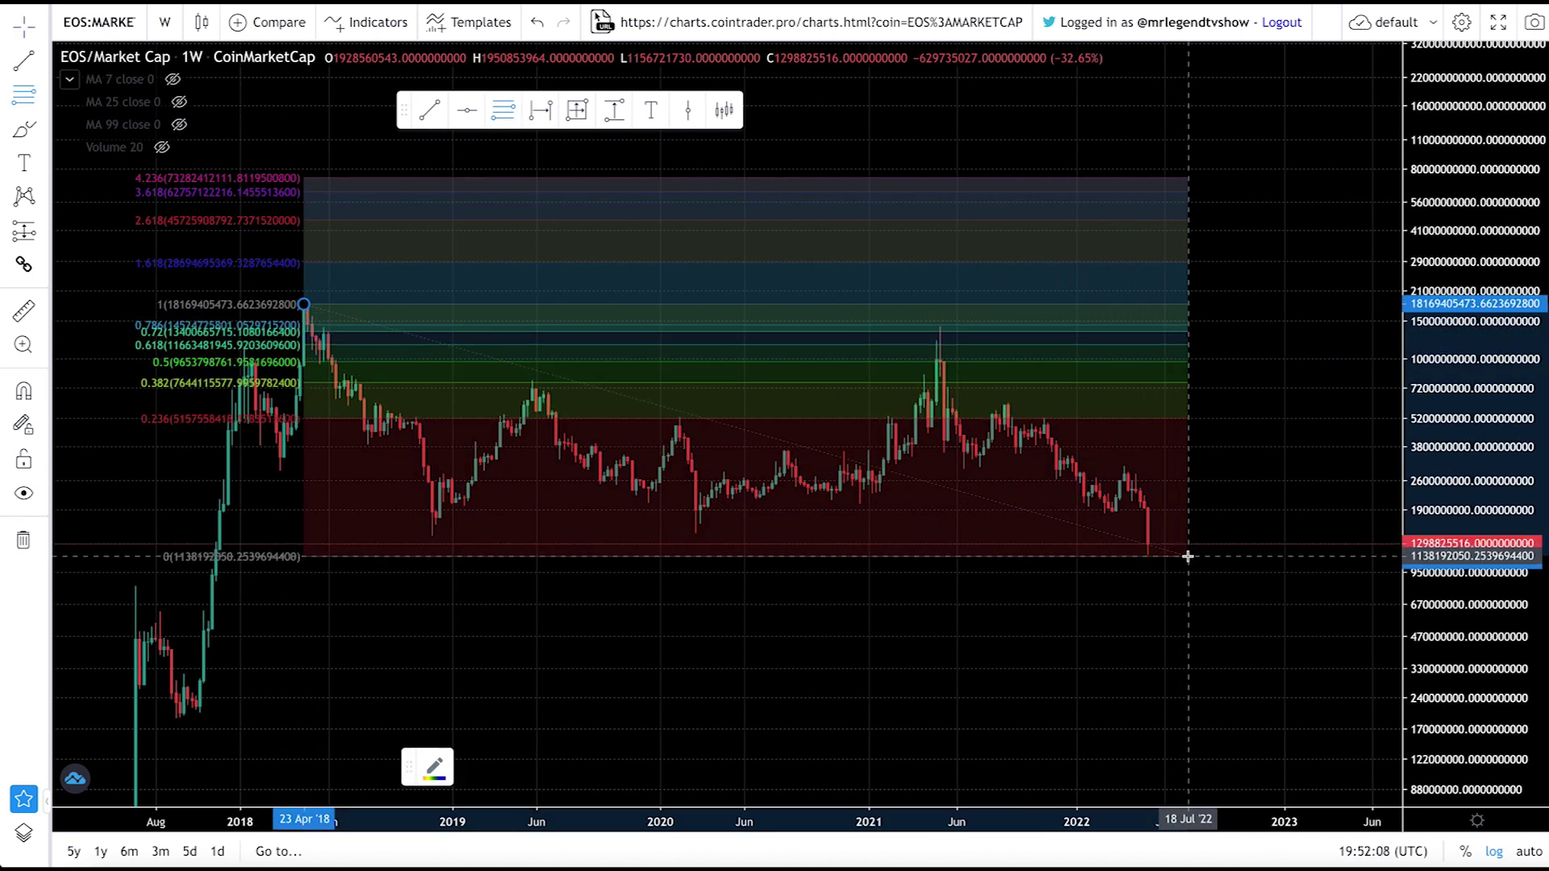
{"action": "left_click", "coordinate": [1212, 555]}
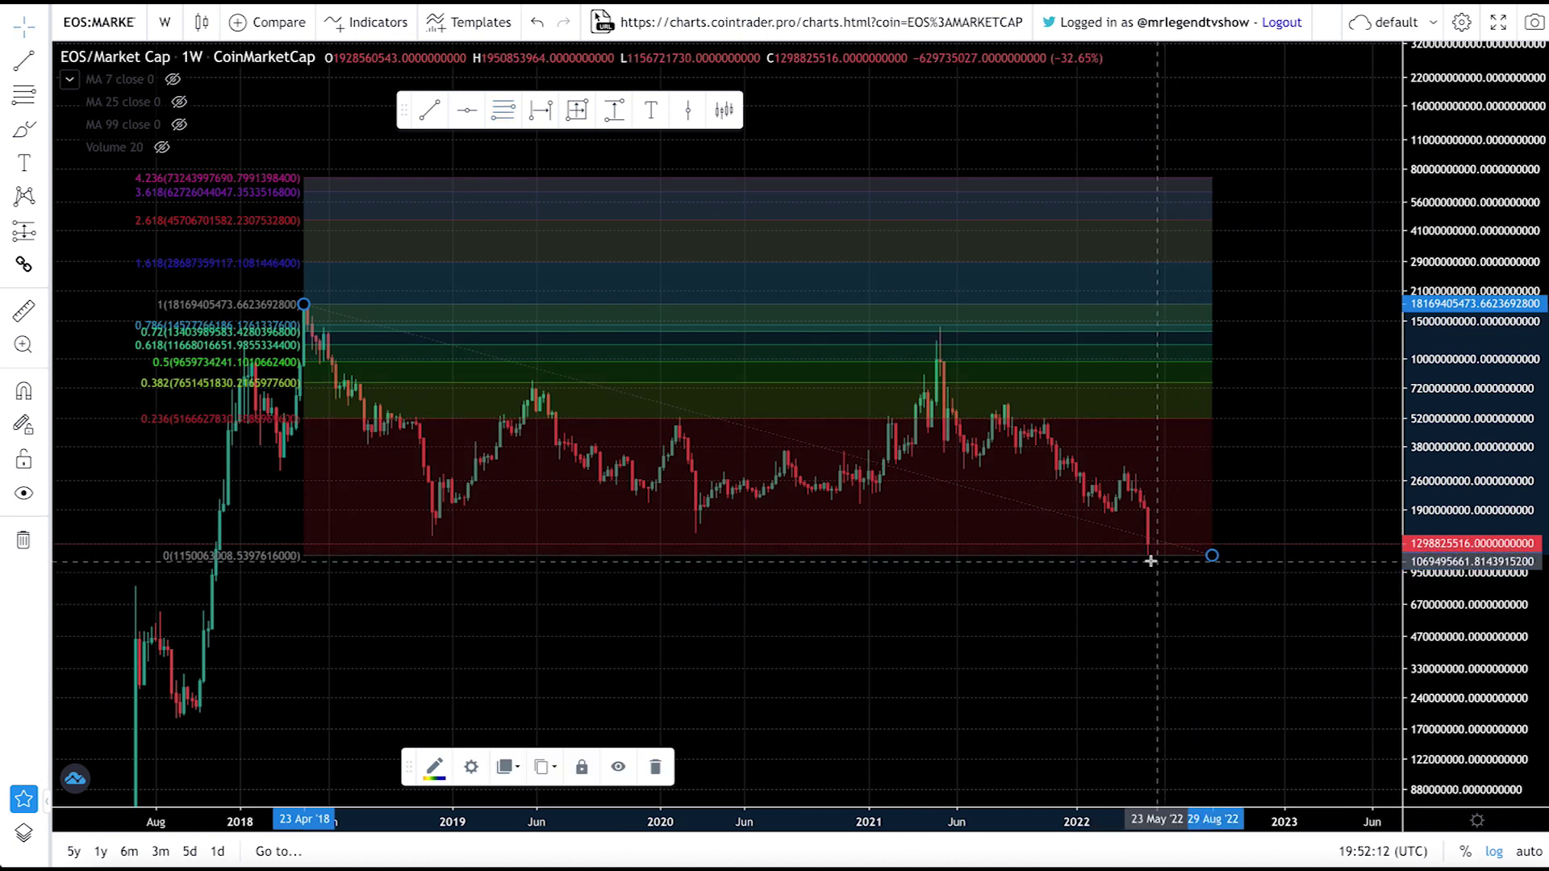
{"action": "scroll", "coordinate": [1331, 530], "scroll_direction": "down", "scroll_amount": 2}
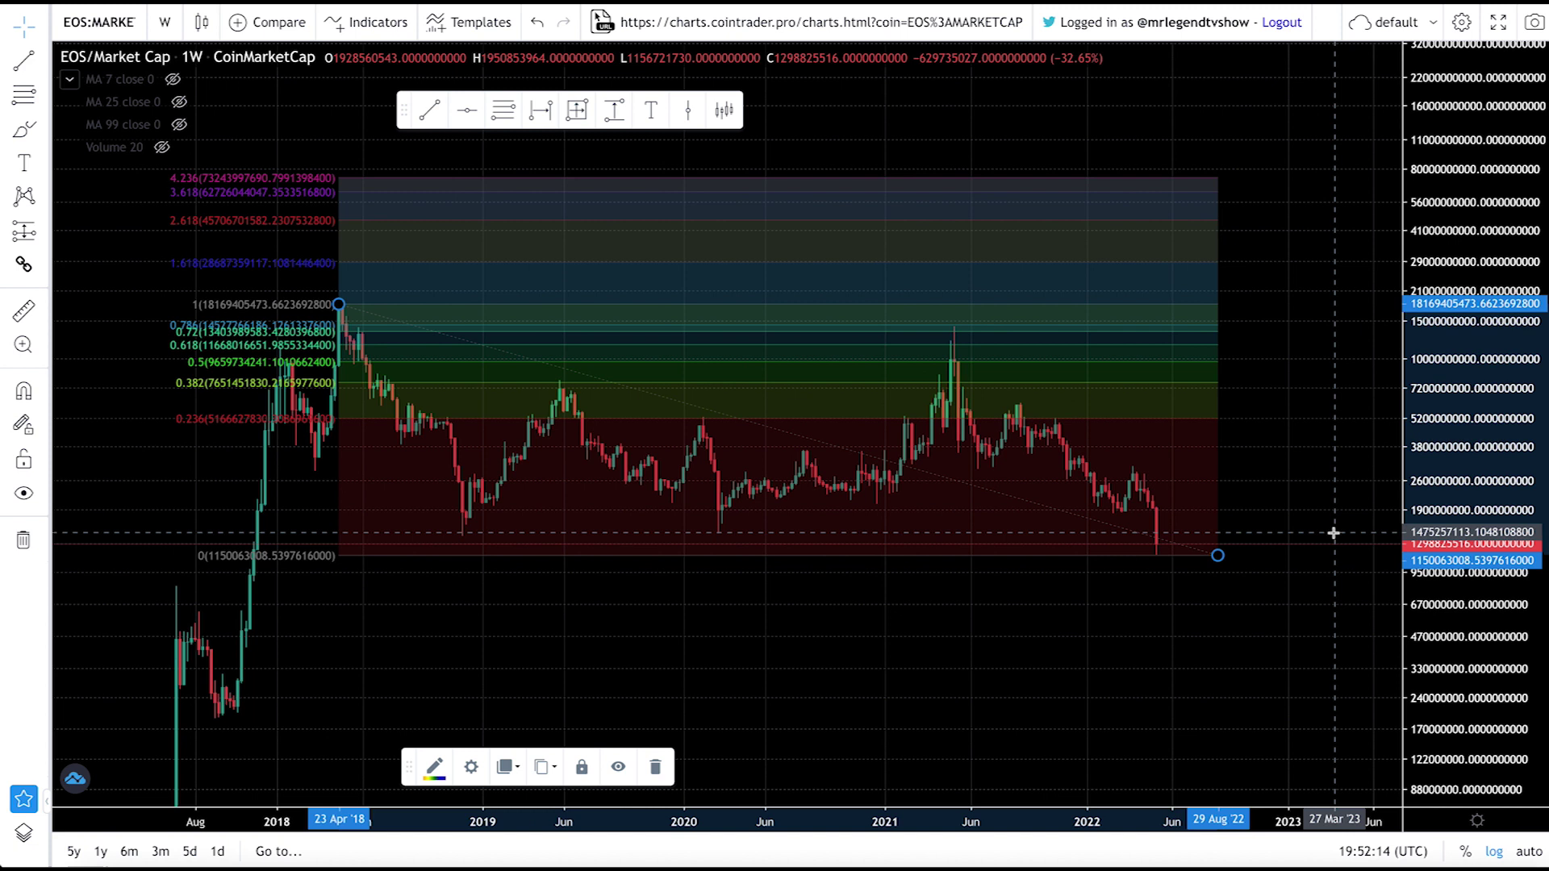
Measure the EOS market cap rally from the March 2020 low to the May 2021 peak
{"action": "left_click", "coordinate": [23, 311]}
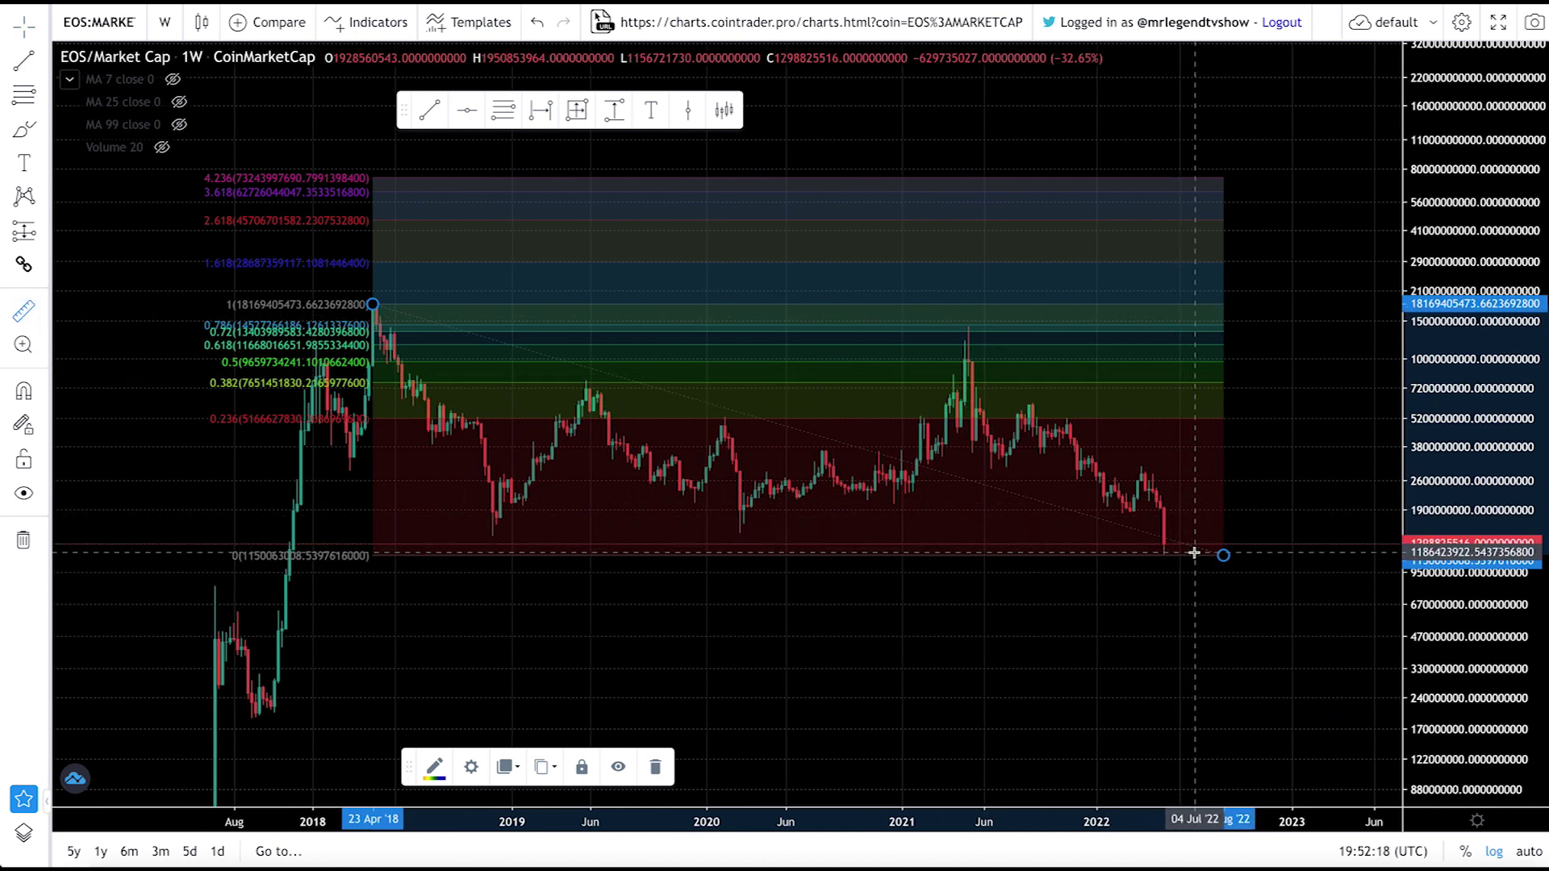
{"action": "left_click", "coordinate": [740, 533]}
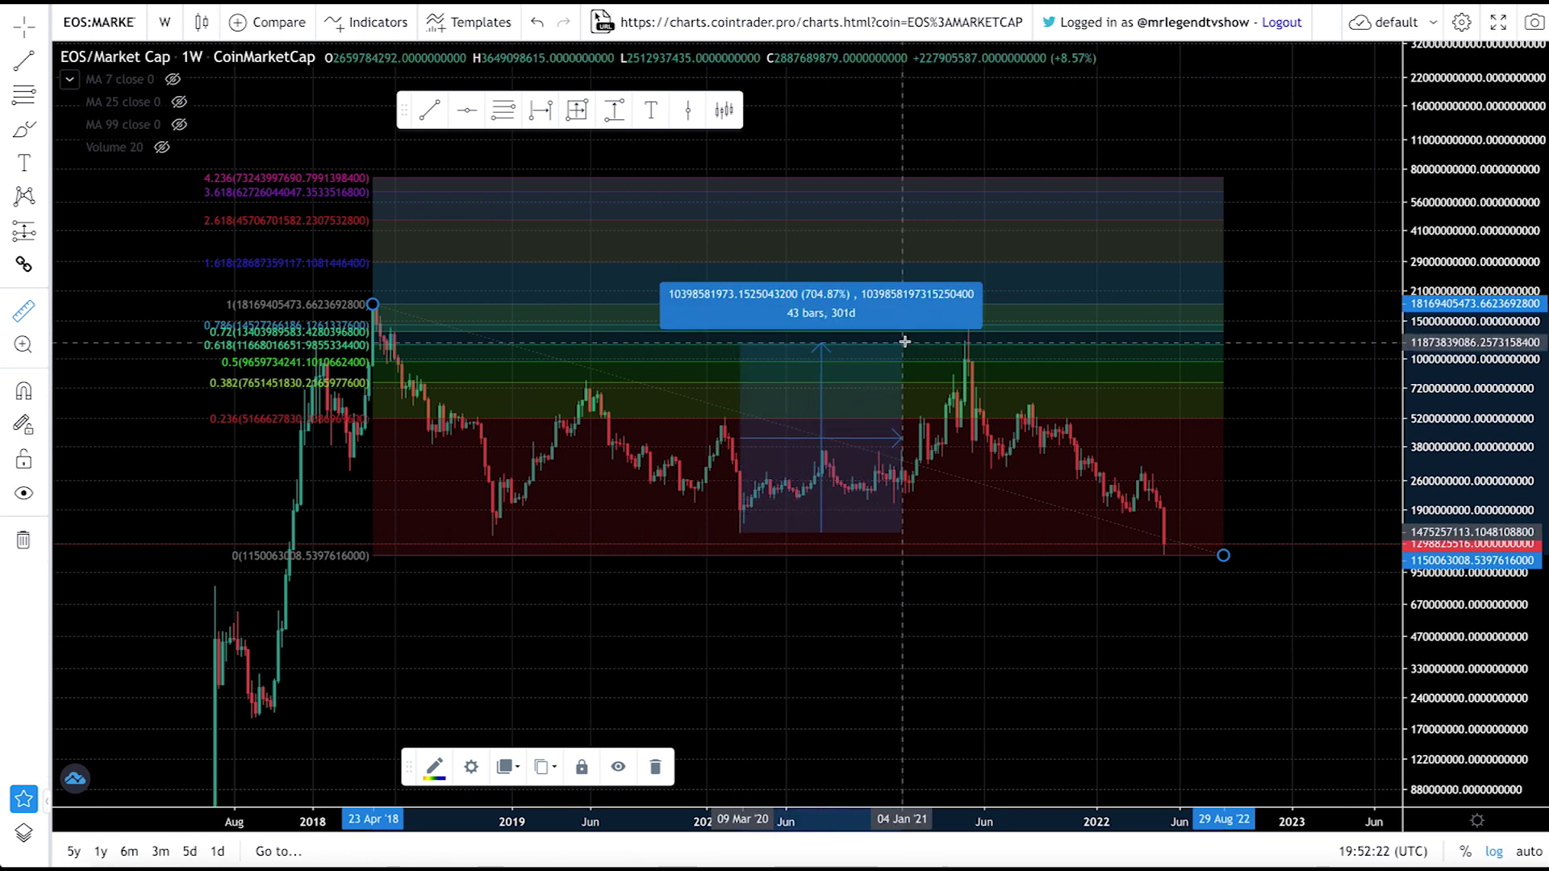
{"action": "left_click", "coordinate": [965, 326]}
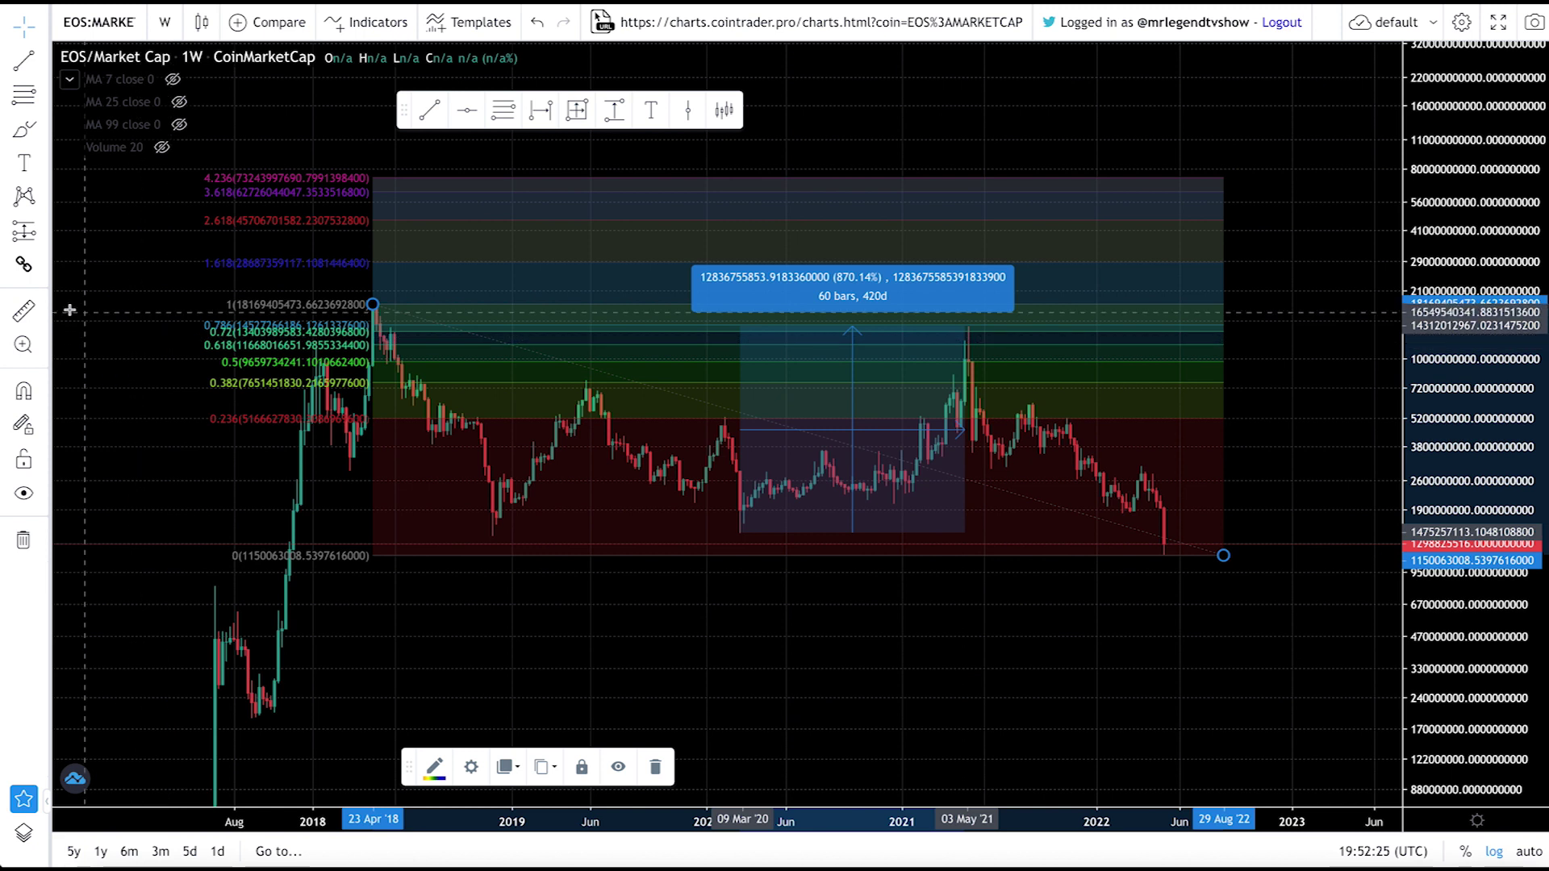
Measure the potential market cap rise from the current level to around the 2.618 Fibonacci level, and compress the price scale
{"action": "left_click", "coordinate": [1186, 543]}
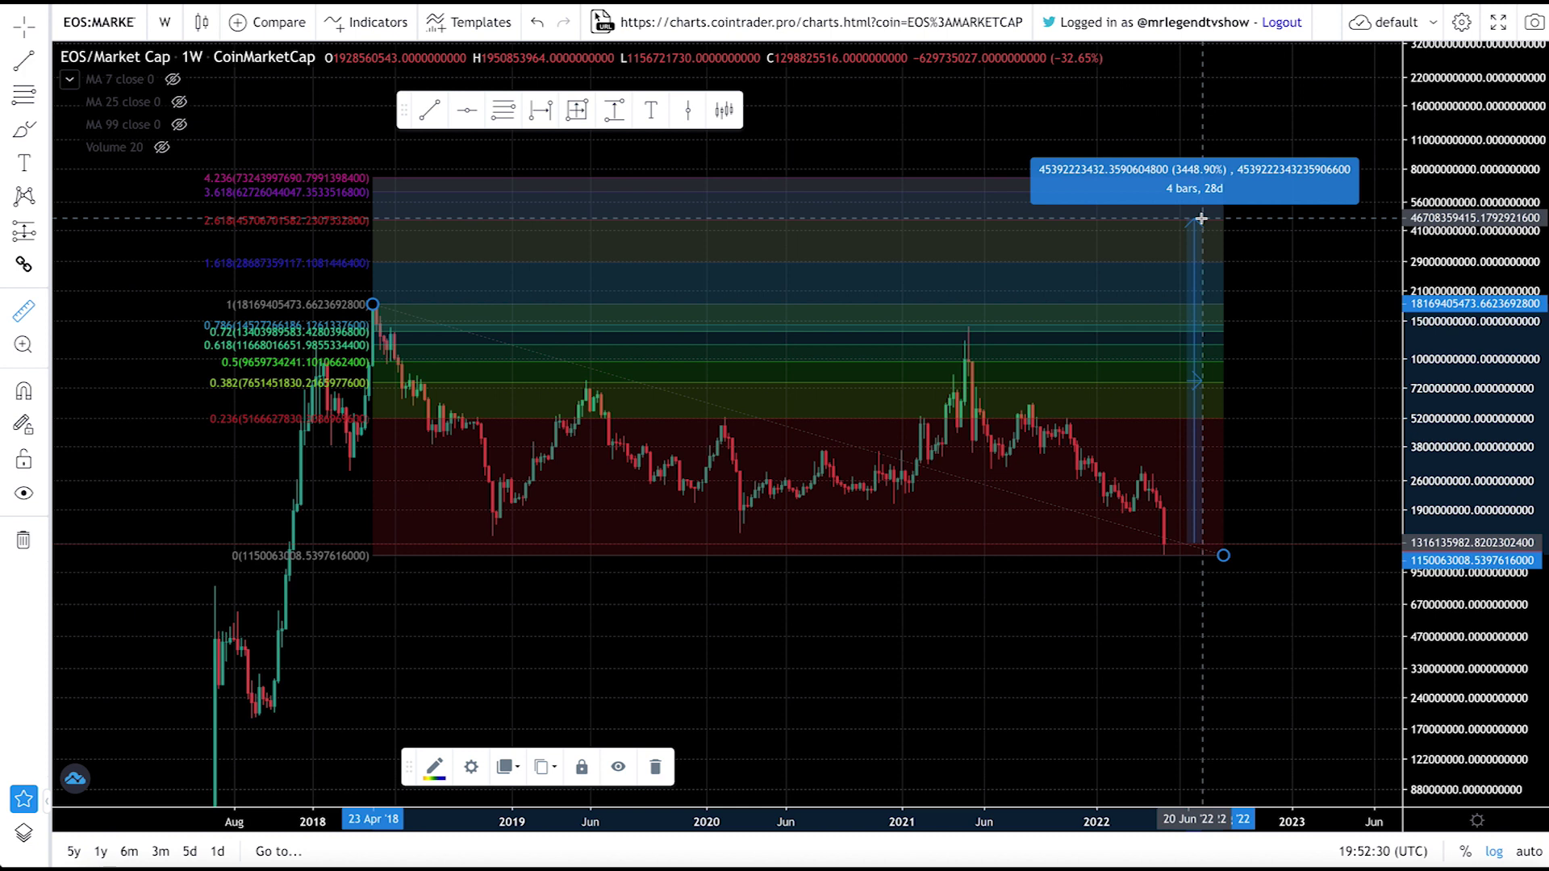
{"action": "scroll", "coordinate": [1200, 216], "scroll_direction": "right", "scroll_amount": 3}
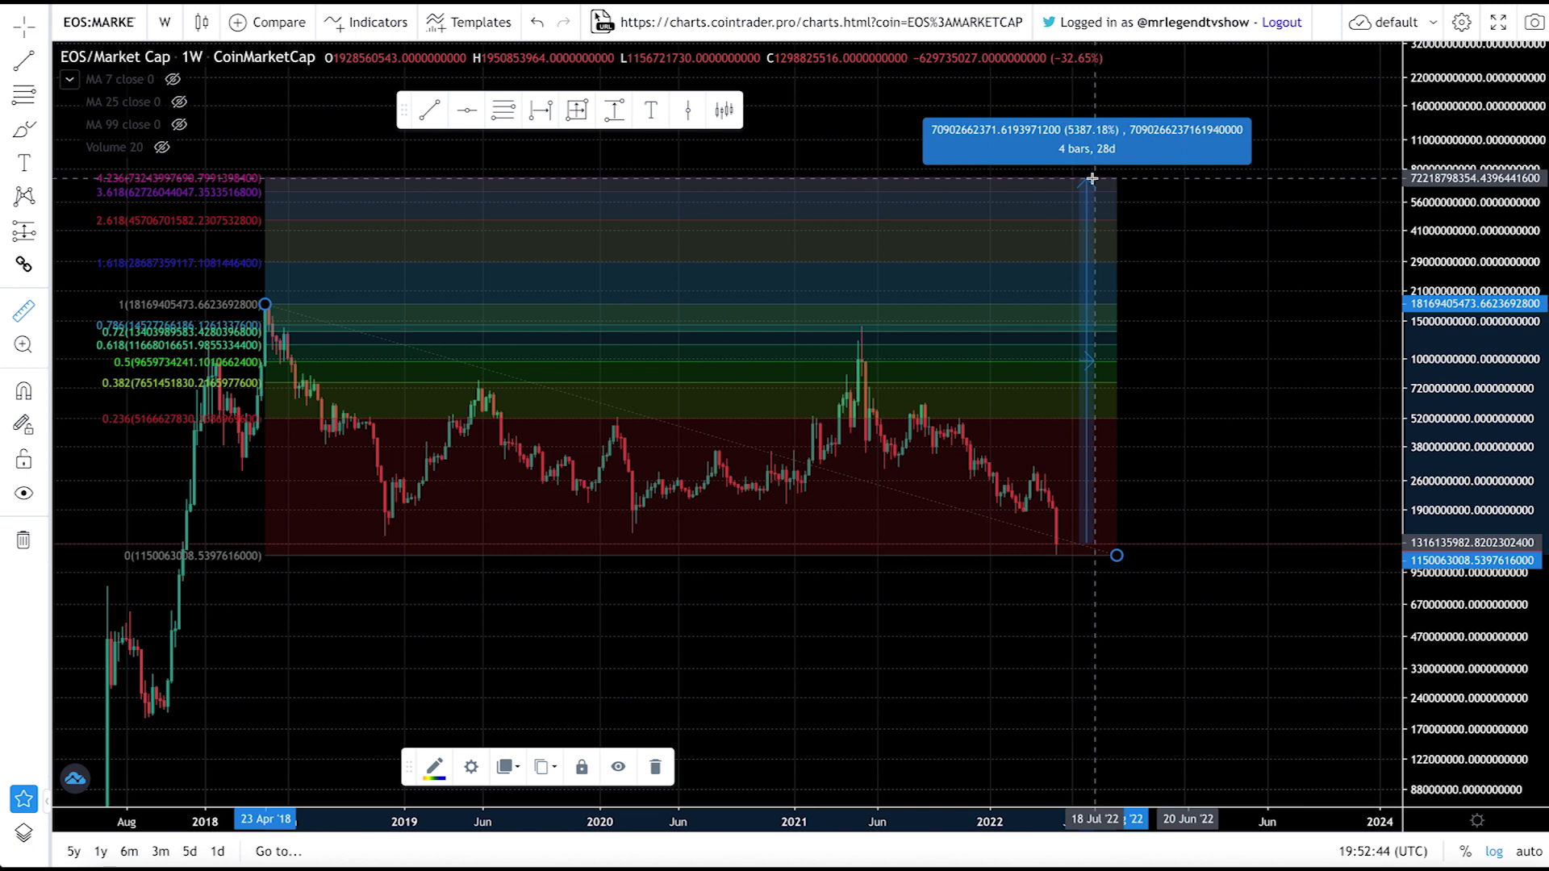
{"action": "left_click", "coordinate": [1002, 215]}
{"action": "scroll", "coordinate": [770, 273], "scroll_direction": "down", "scroll_amount": 3}
{"action": "left_click_drag", "start_coordinate": [1477, 332], "coordinate": [1477, 387]}
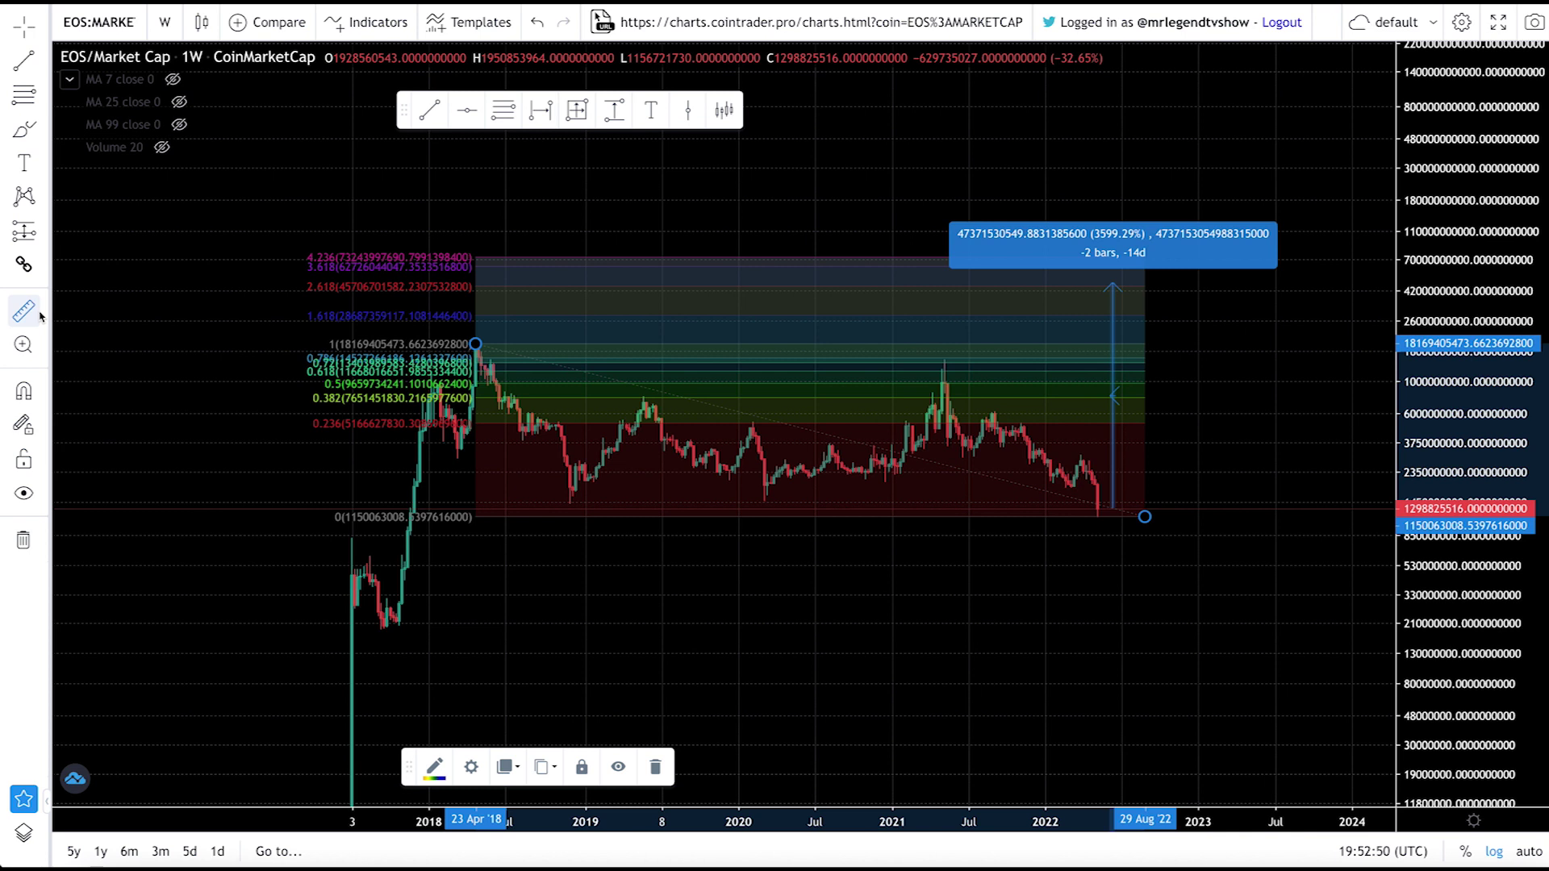
Measure the market cap rally from the October 2017 low to the January 2018 peak, and clear the measurement
{"action": "left_click", "coordinate": [390, 625]}
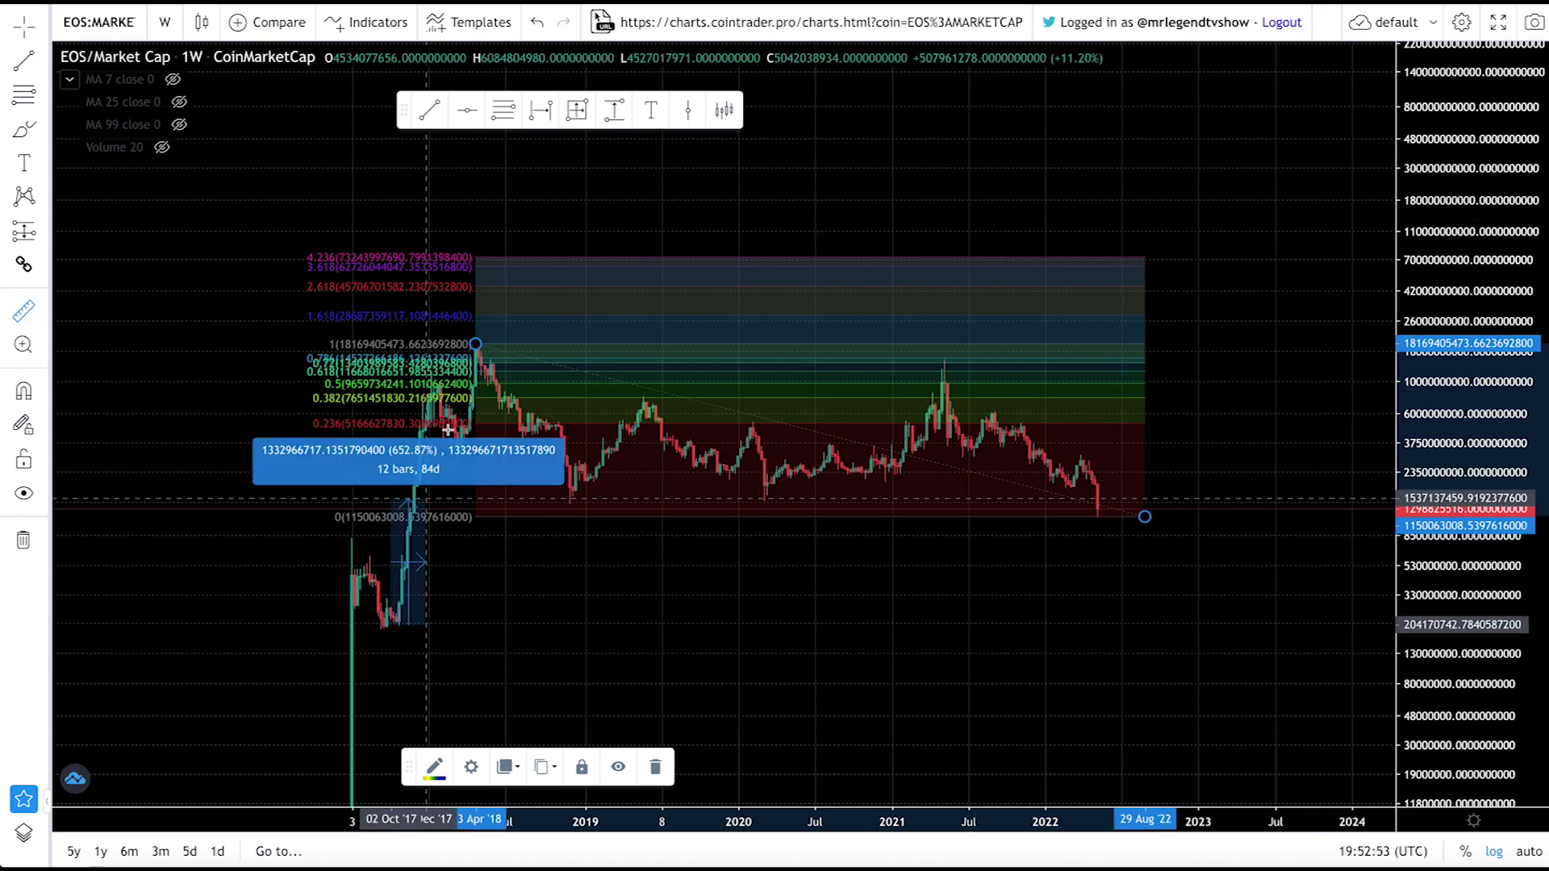
{"action": "left_click", "coordinate": [436, 383]}
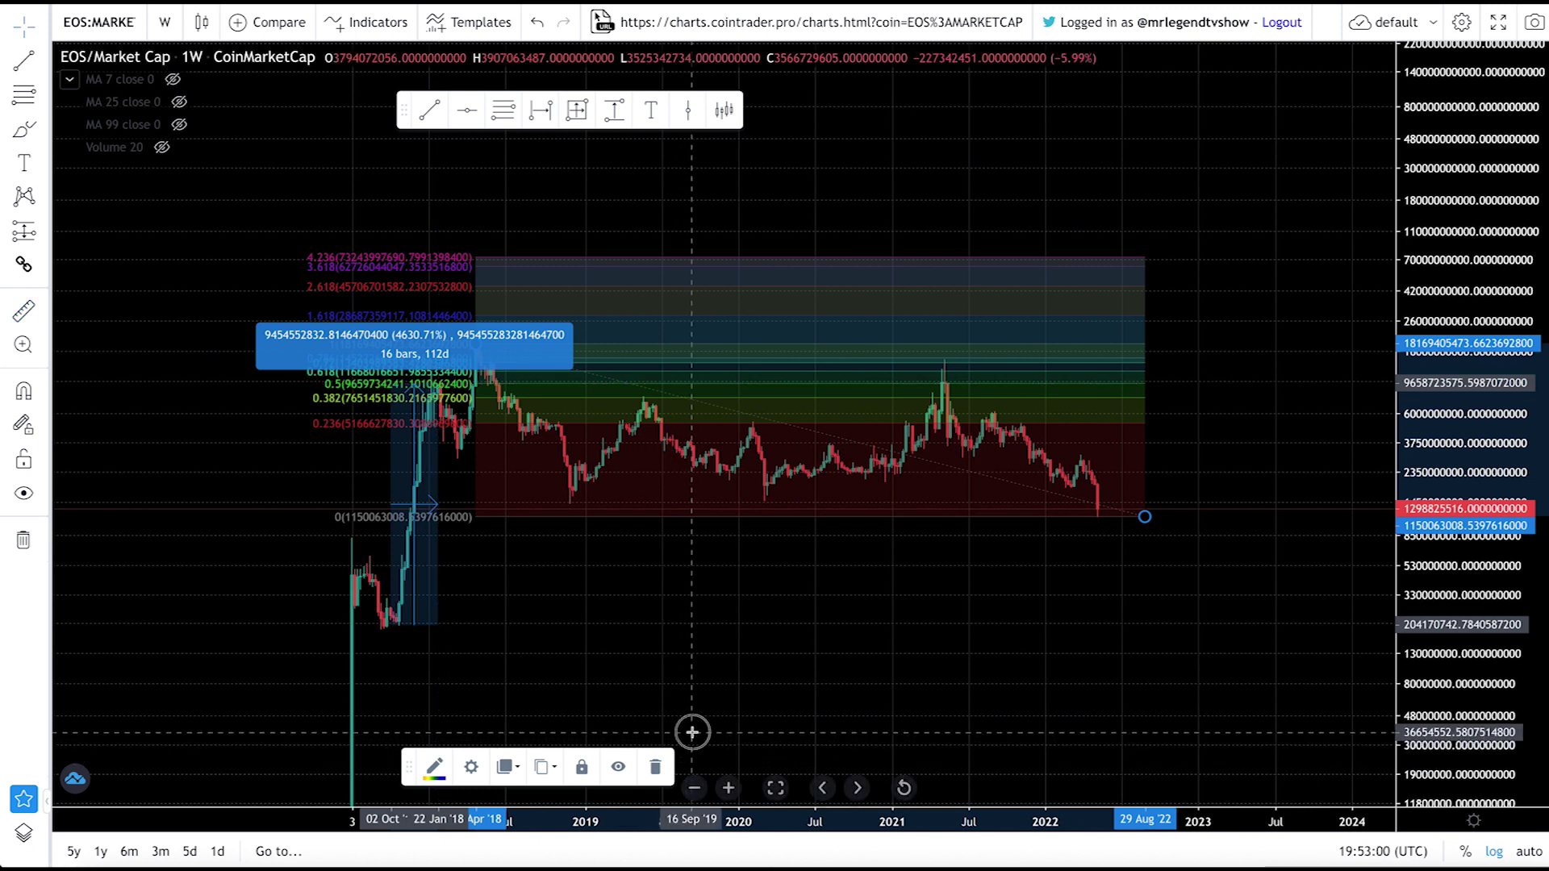
{"action": "left_click", "coordinate": [692, 732]}
Switch to the EOS dominance chart and examine its full history from 2017 to 2022
{"action": "key", "text": "ctrl+Tab"}
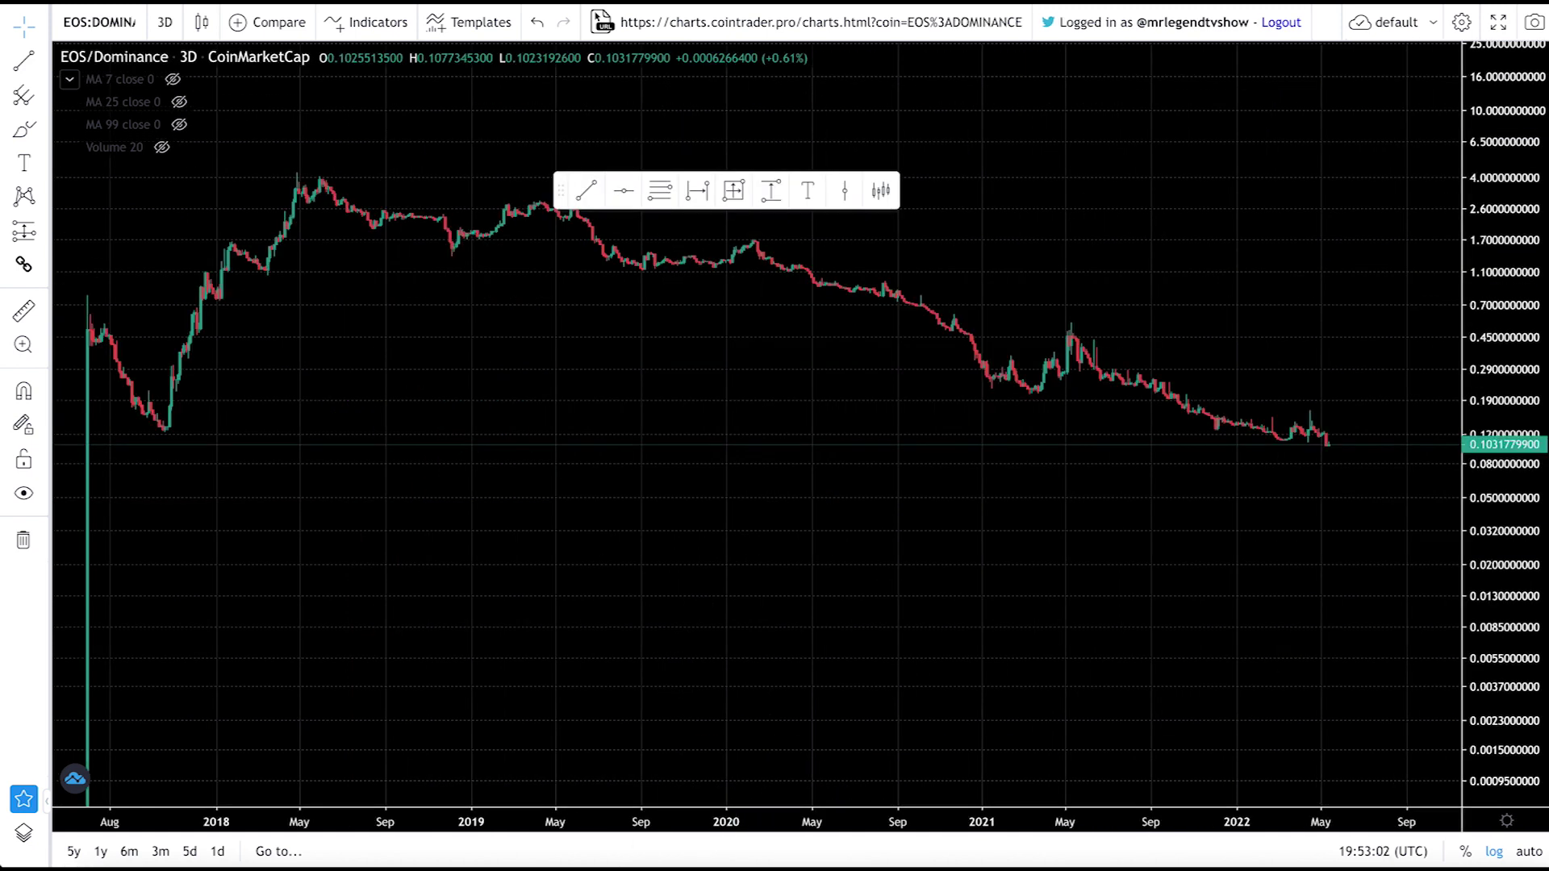
{"action": "scroll", "coordinate": [920, 318], "scroll_direction": "down", "scroll_amount": 3}
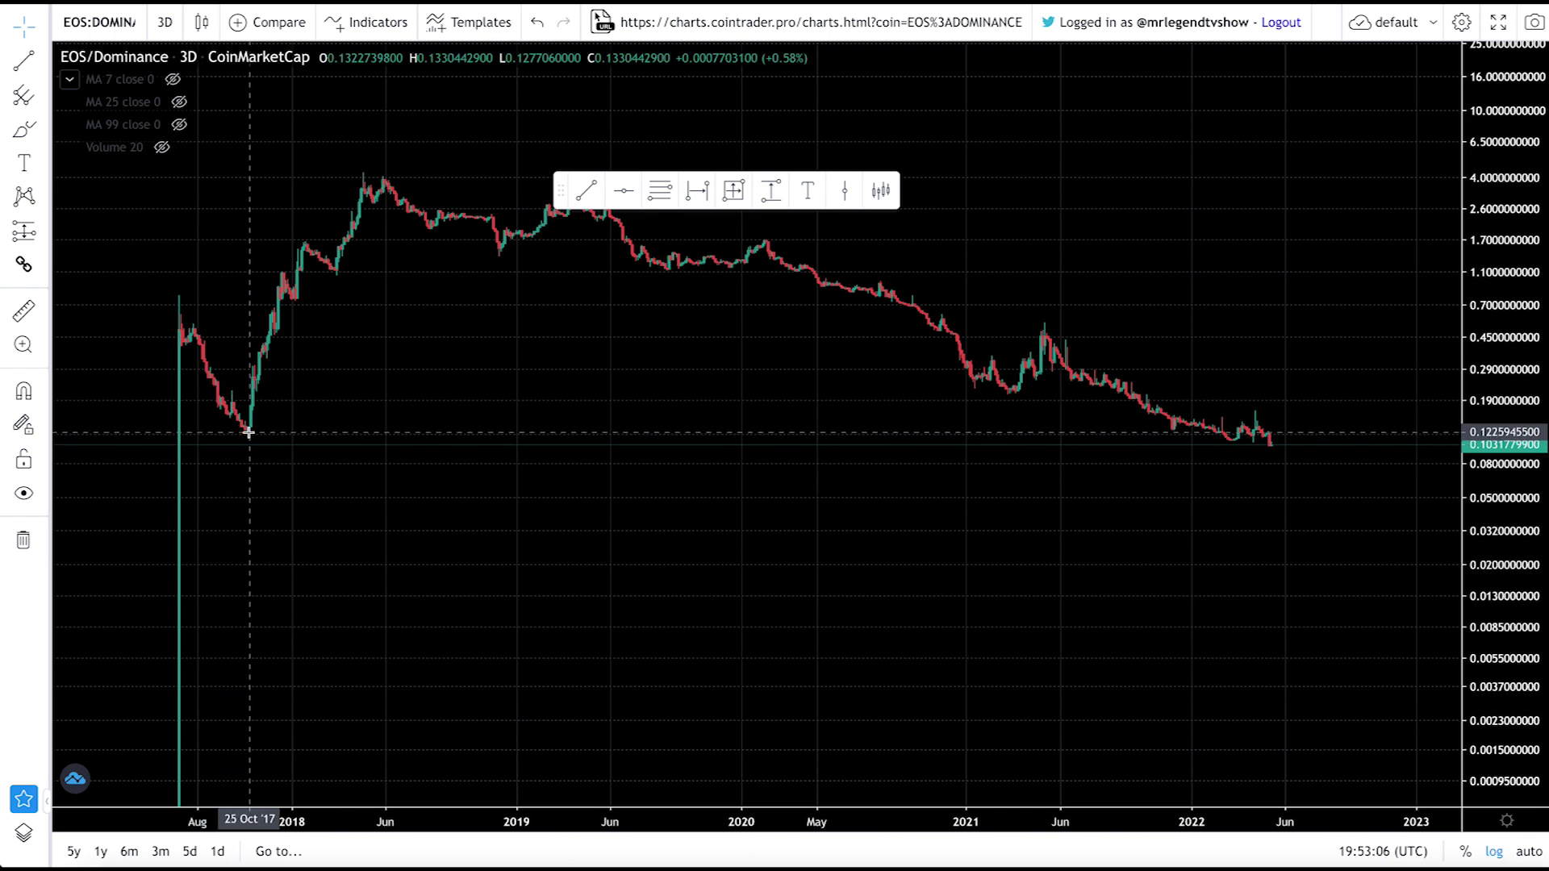
{"action": "scroll", "coordinate": [255, 435], "scroll_direction": "down", "scroll_amount": 1}
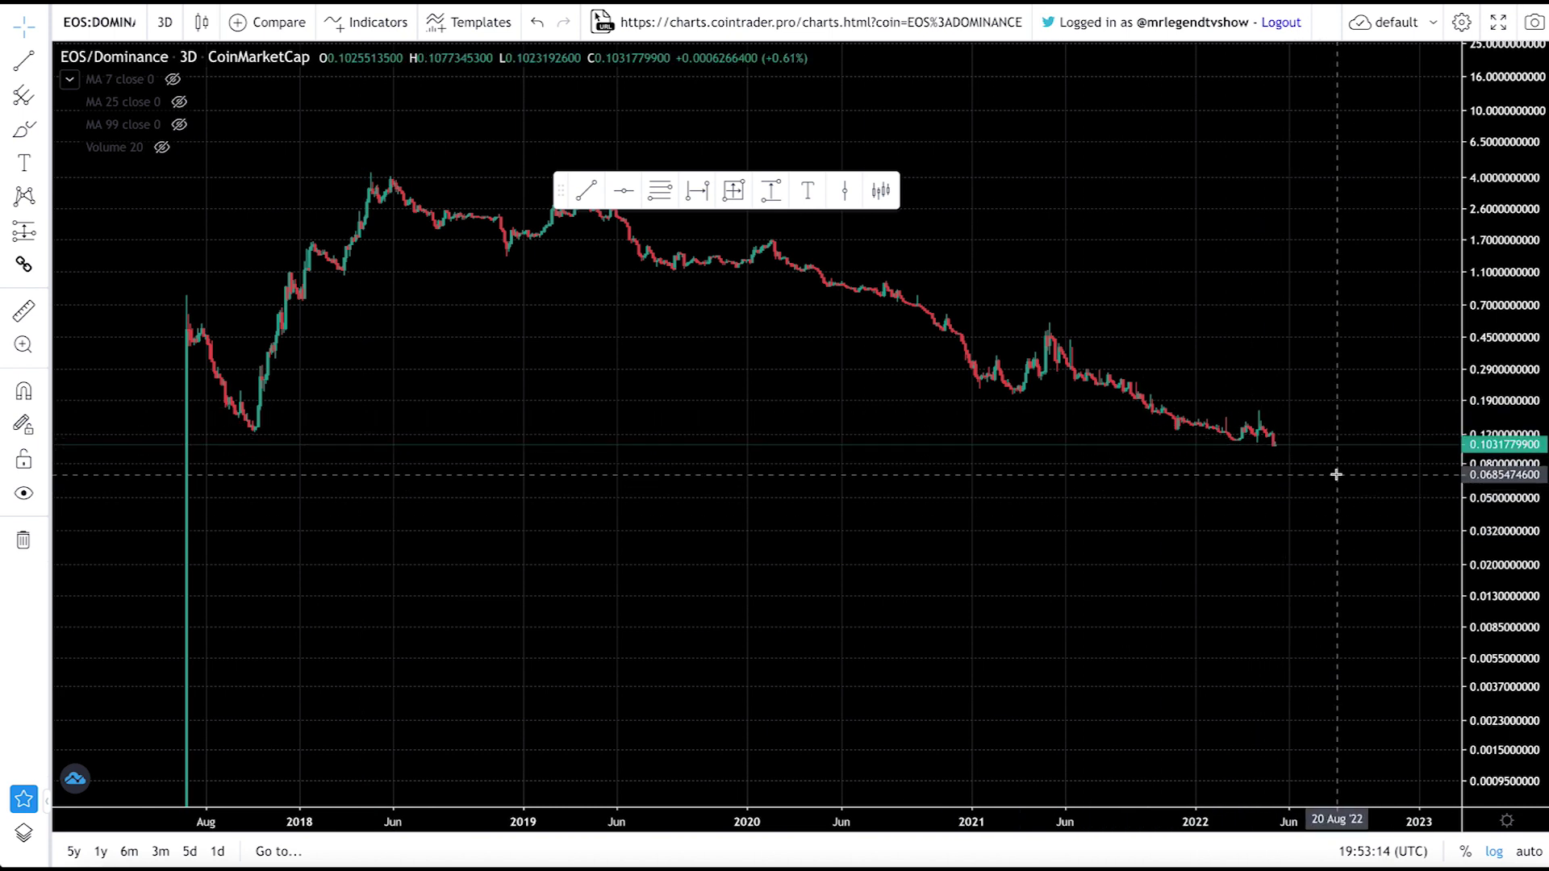
{"action": "left_click_drag", "start_coordinate": [858, 433], "coordinate": [820, 498]}
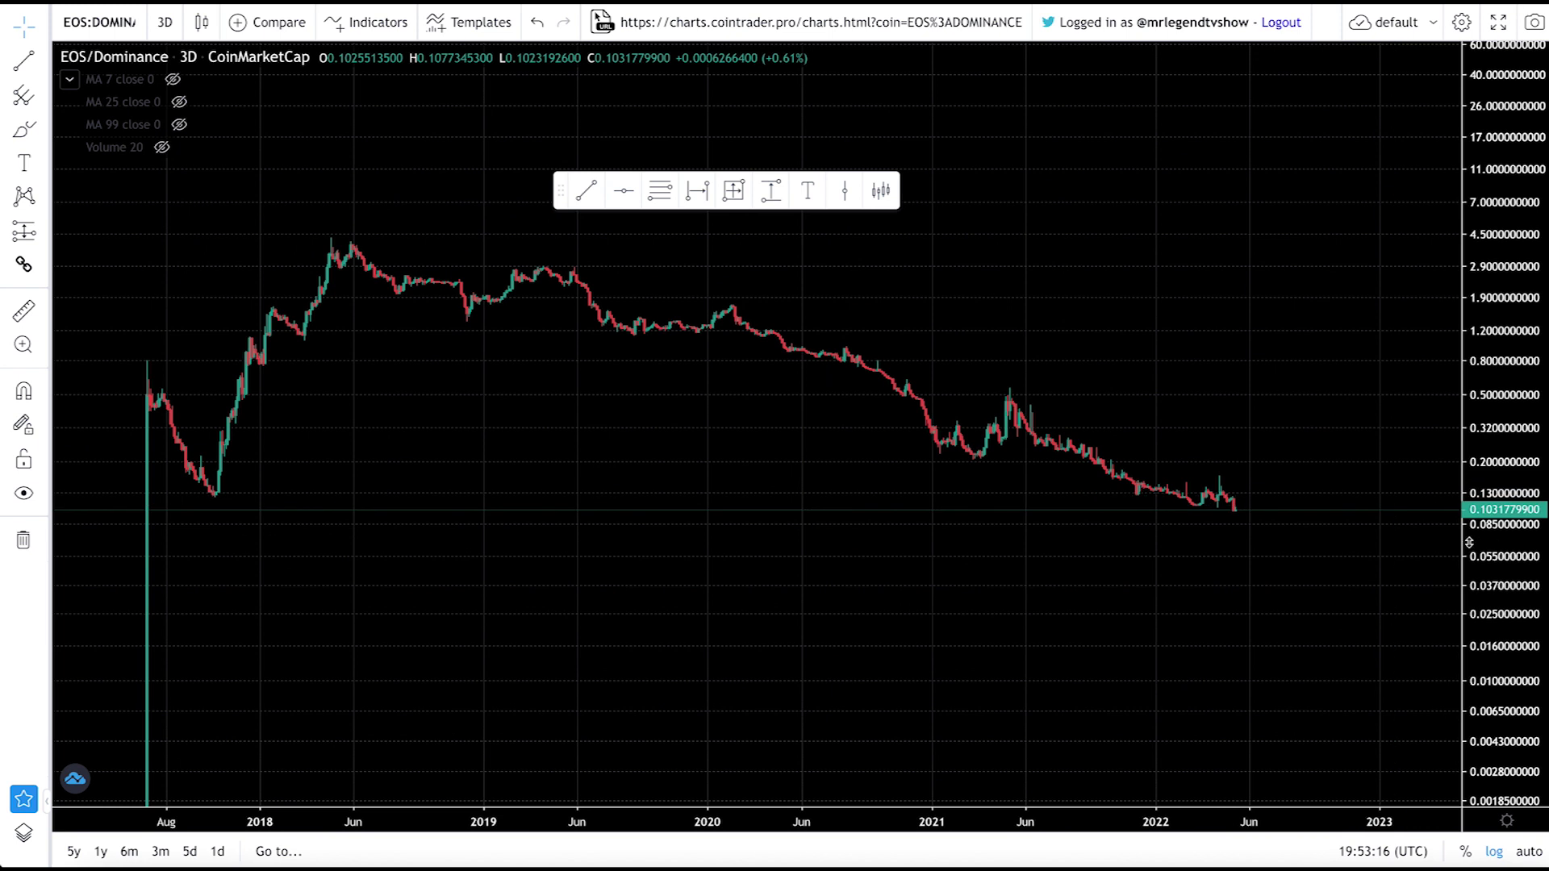
{"action": "left_click_drag", "start_coordinate": [973, 539], "coordinate": [1010, 540]}
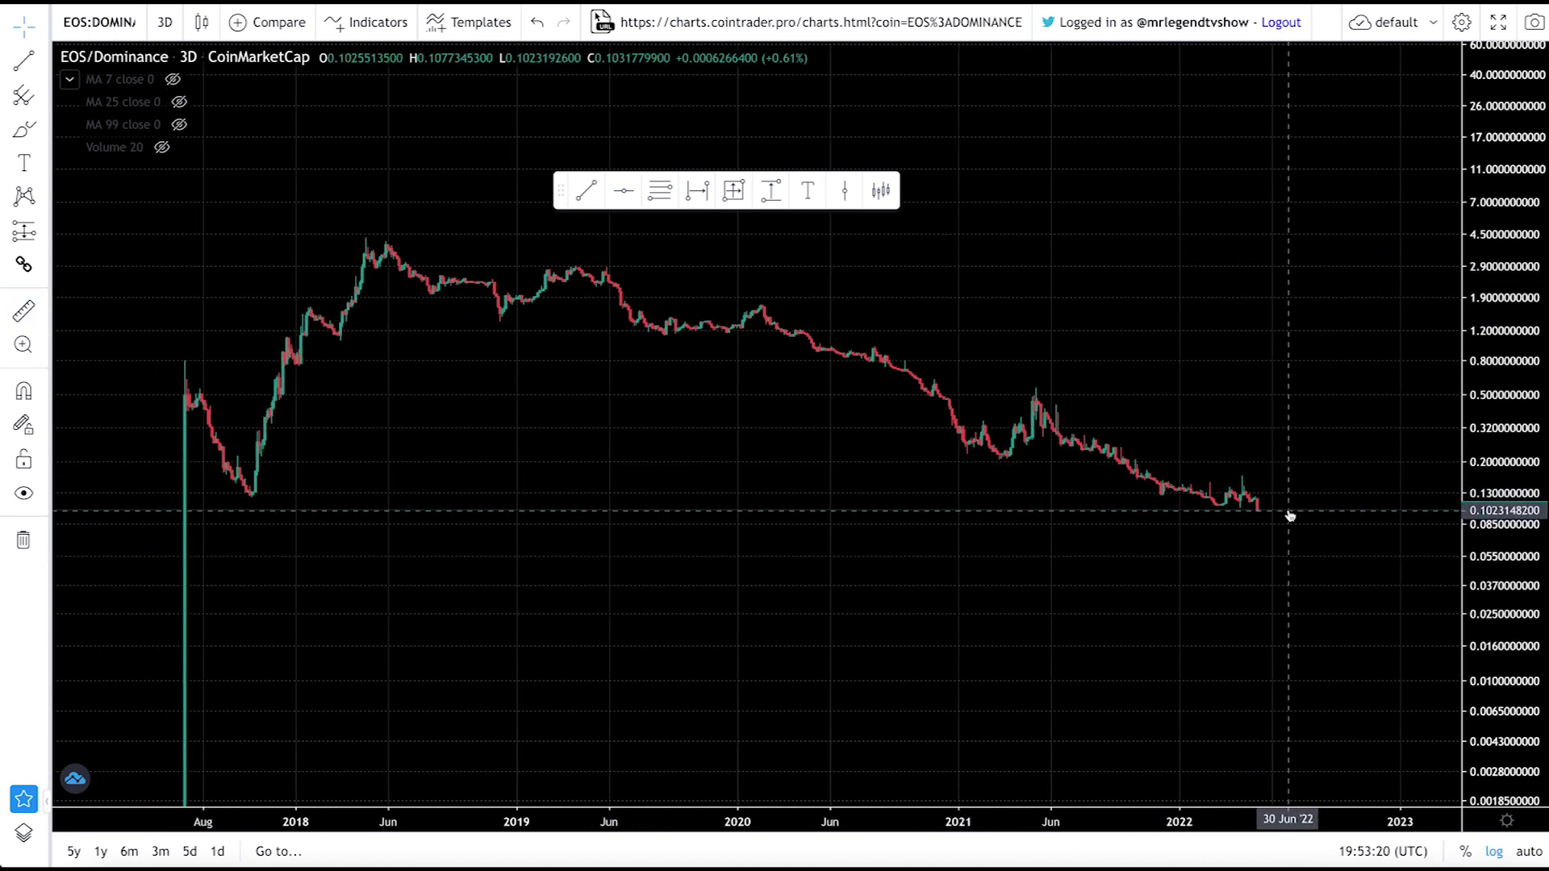
Measure the EOS dominance range from the May 2022 low back up to the mid-2018 peak, and clear the measurement
{"action": "key", "text": "shift"}
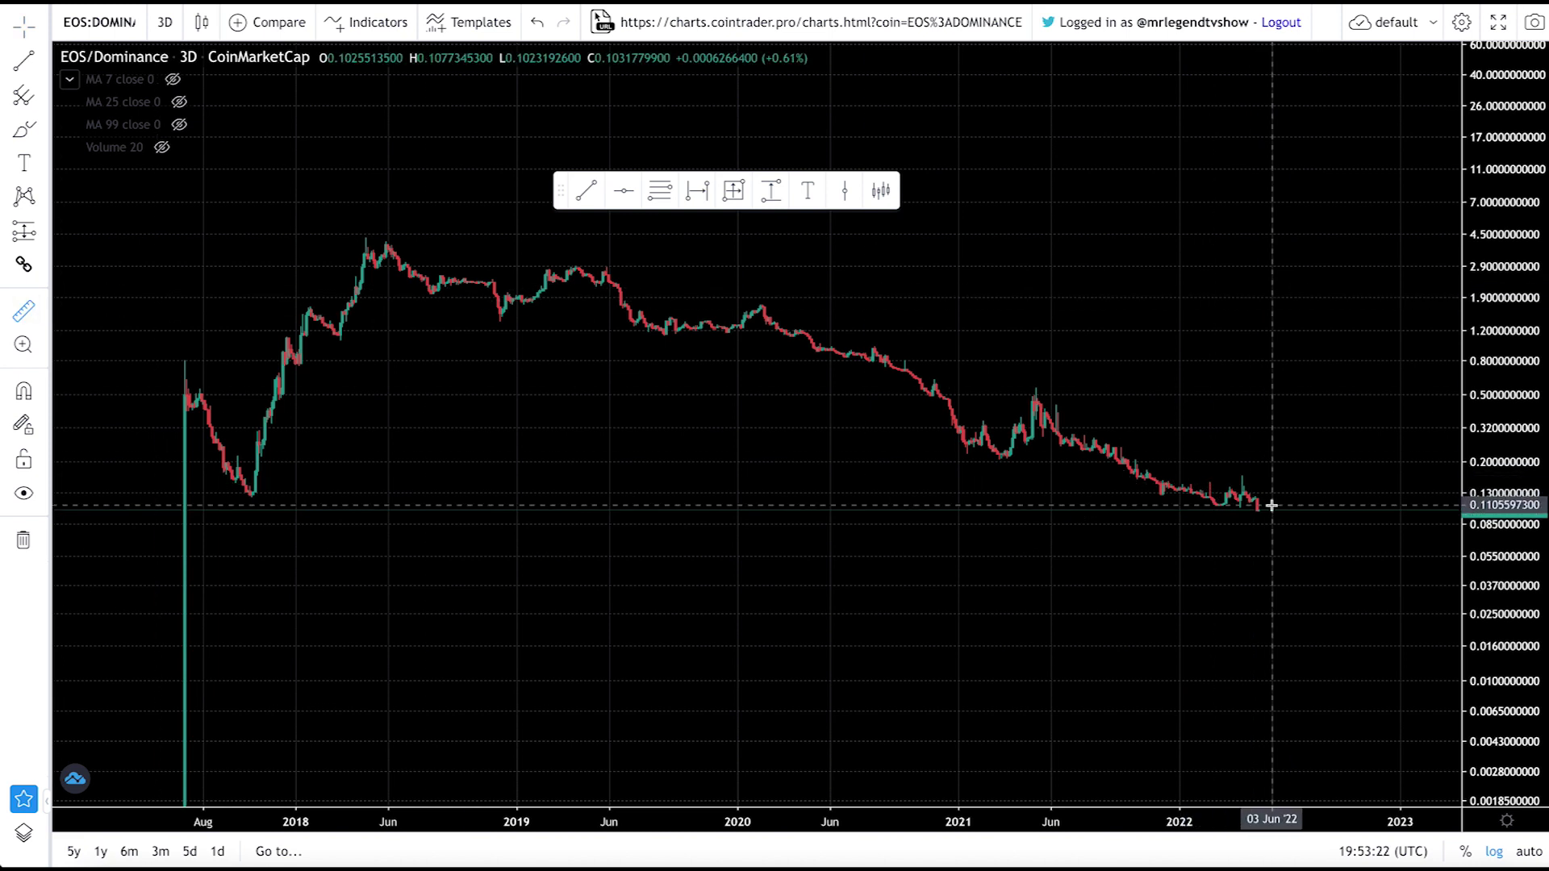
{"action": "left_click", "coordinate": [1287, 509]}
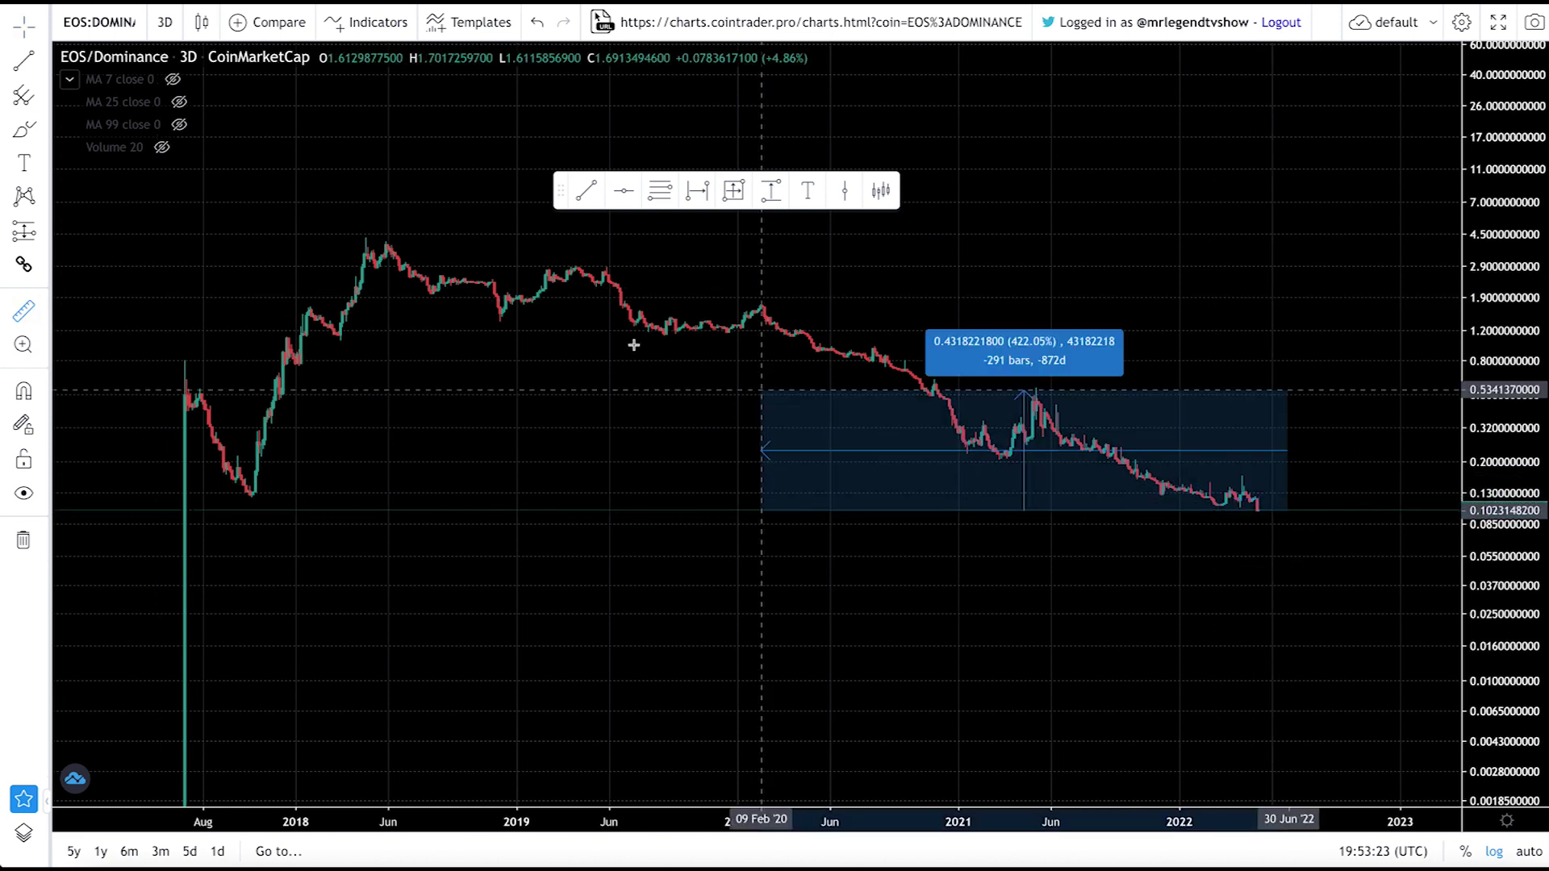
{"action": "scroll", "coordinate": [388, 243], "scroll_direction": "right", "scroll_amount": 3}
{"action": "left_click", "coordinate": [388, 244]}
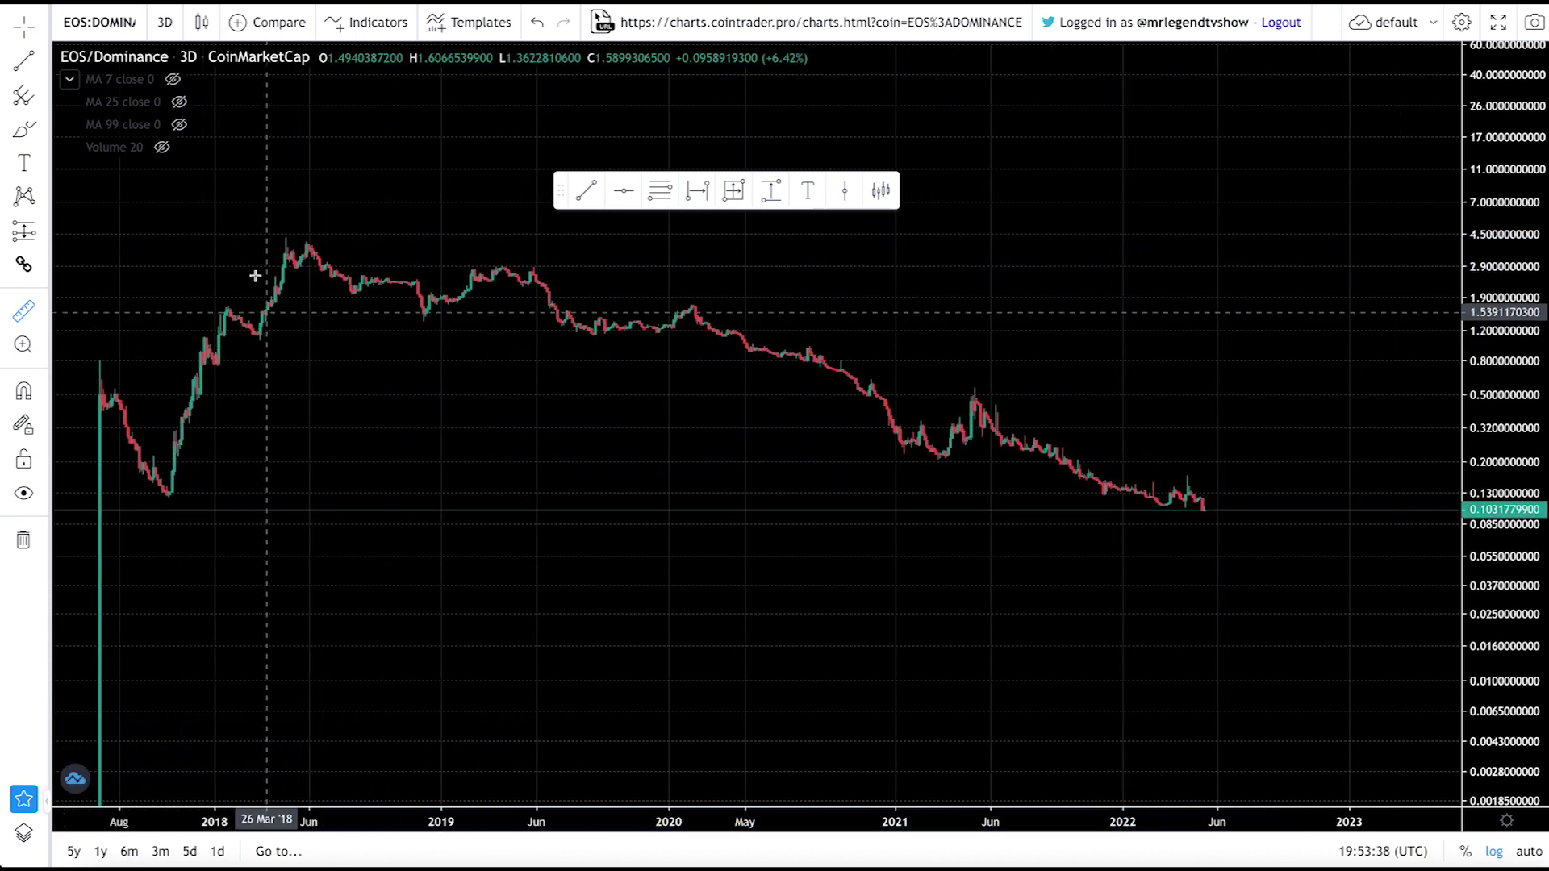
Switch to the combined Tether, USD Coin, TerraUSD and Binance USD dominance chart and examine its trend into May 2022
{"action": "scroll", "coordinate": [384, 519], "scroll_direction": "down", "scroll_amount": 2}
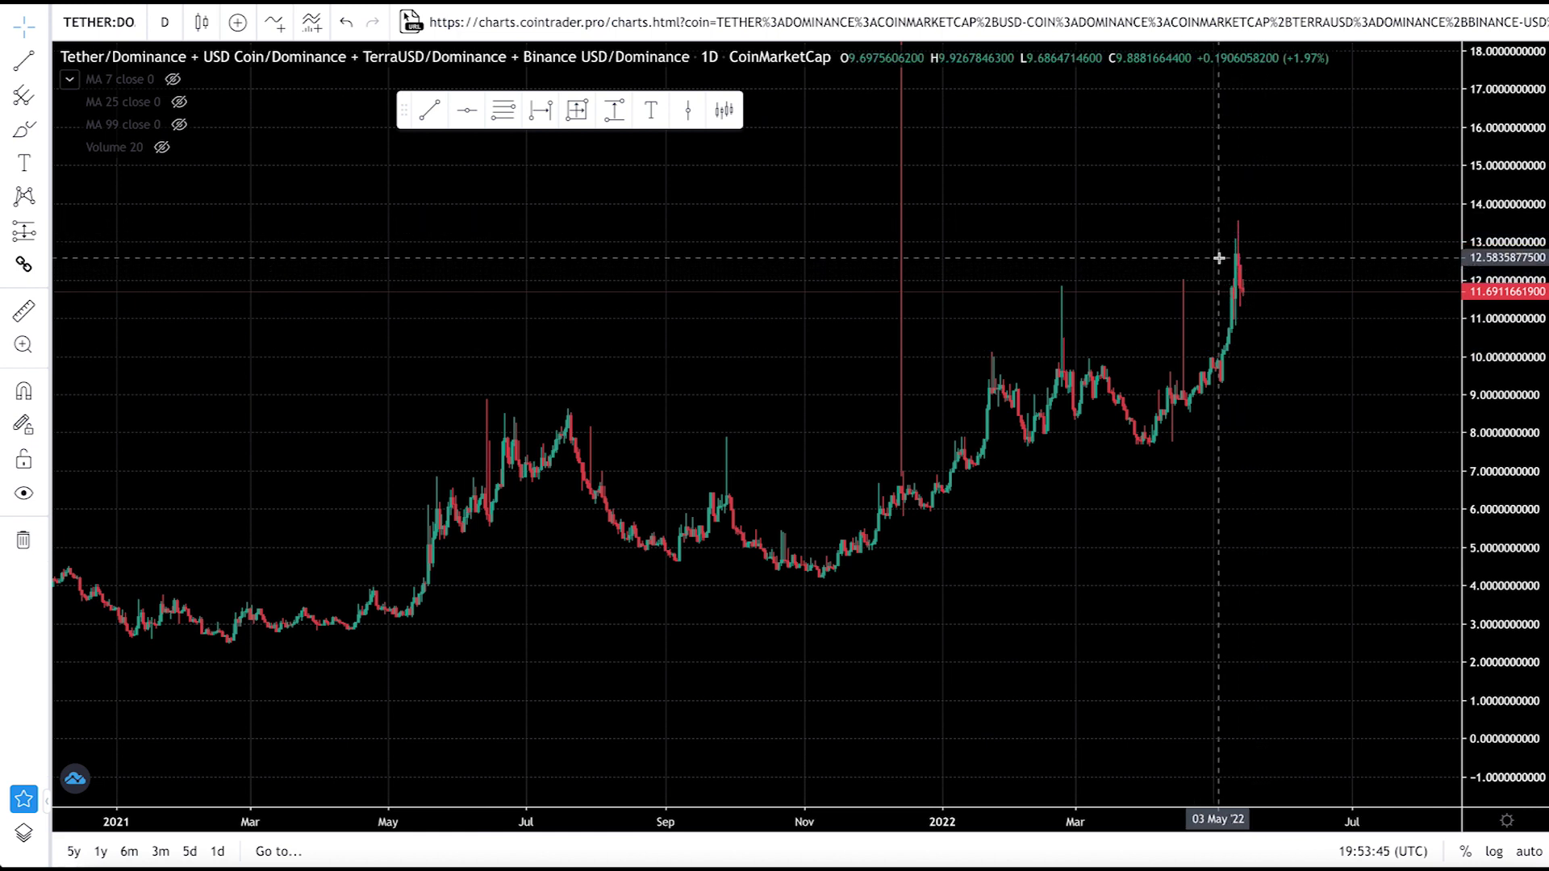
{"action": "scroll", "coordinate": [1226, 295], "scroll_direction": "up", "scroll_amount": 2}
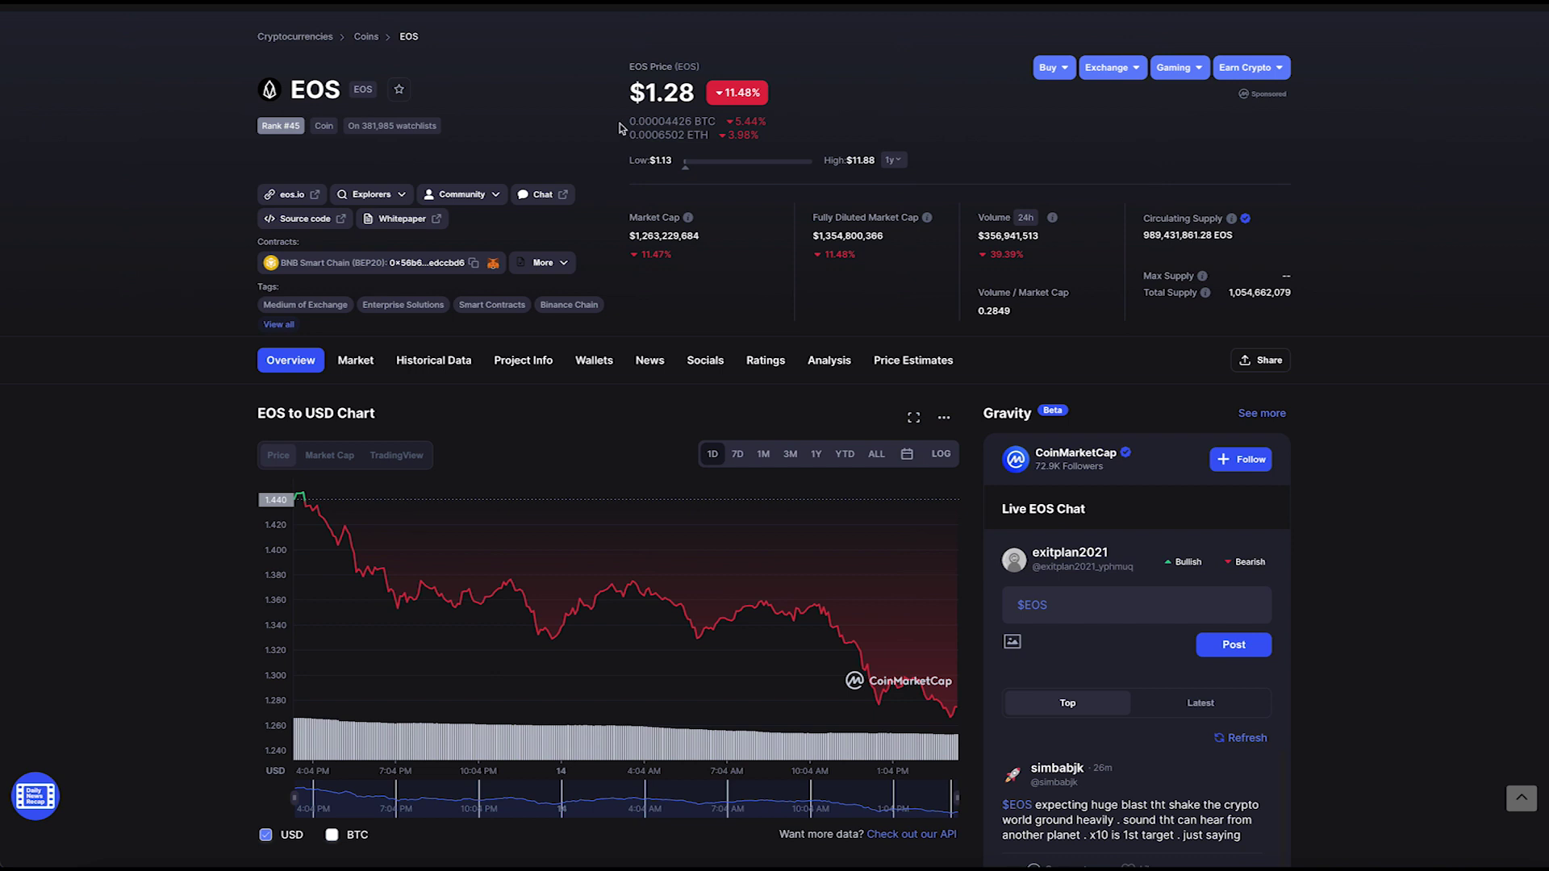
Look through the EOS spot markets and exchanges on CoinMarketCap, and return to the coin's overview
{"action": "left_click", "coordinate": [374, 368]}
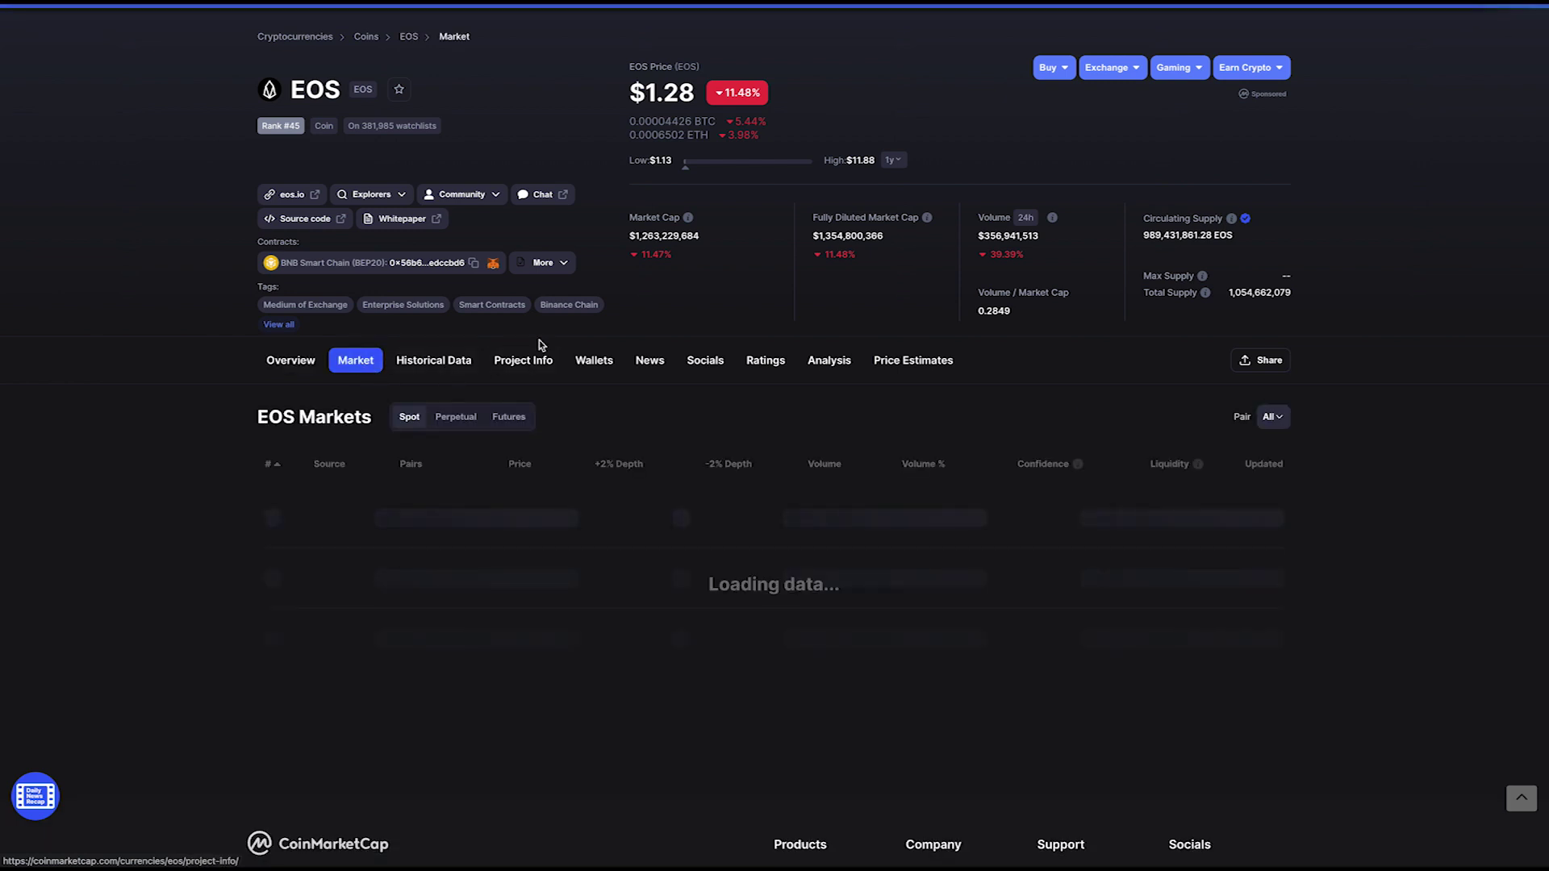
{"action": "scroll", "coordinate": [540, 339], "scroll_direction": "down", "scroll_amount": 1}
{"action": "scroll", "coordinate": [545, 340], "scroll_direction": "down", "scroll_amount": 1}
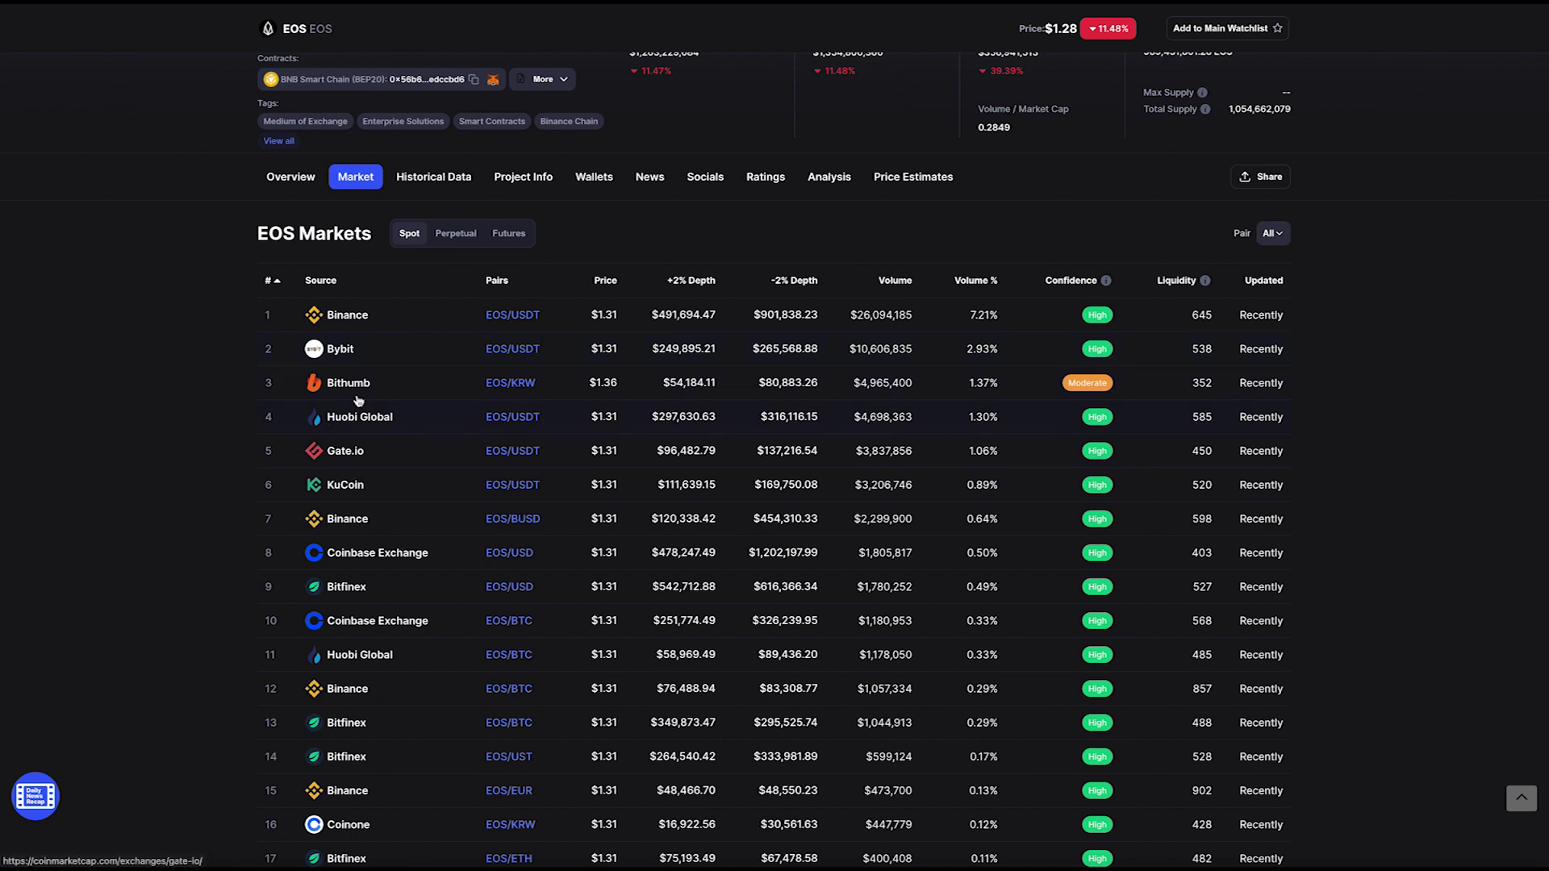
{"action": "left_click", "coordinate": [292, 178]}
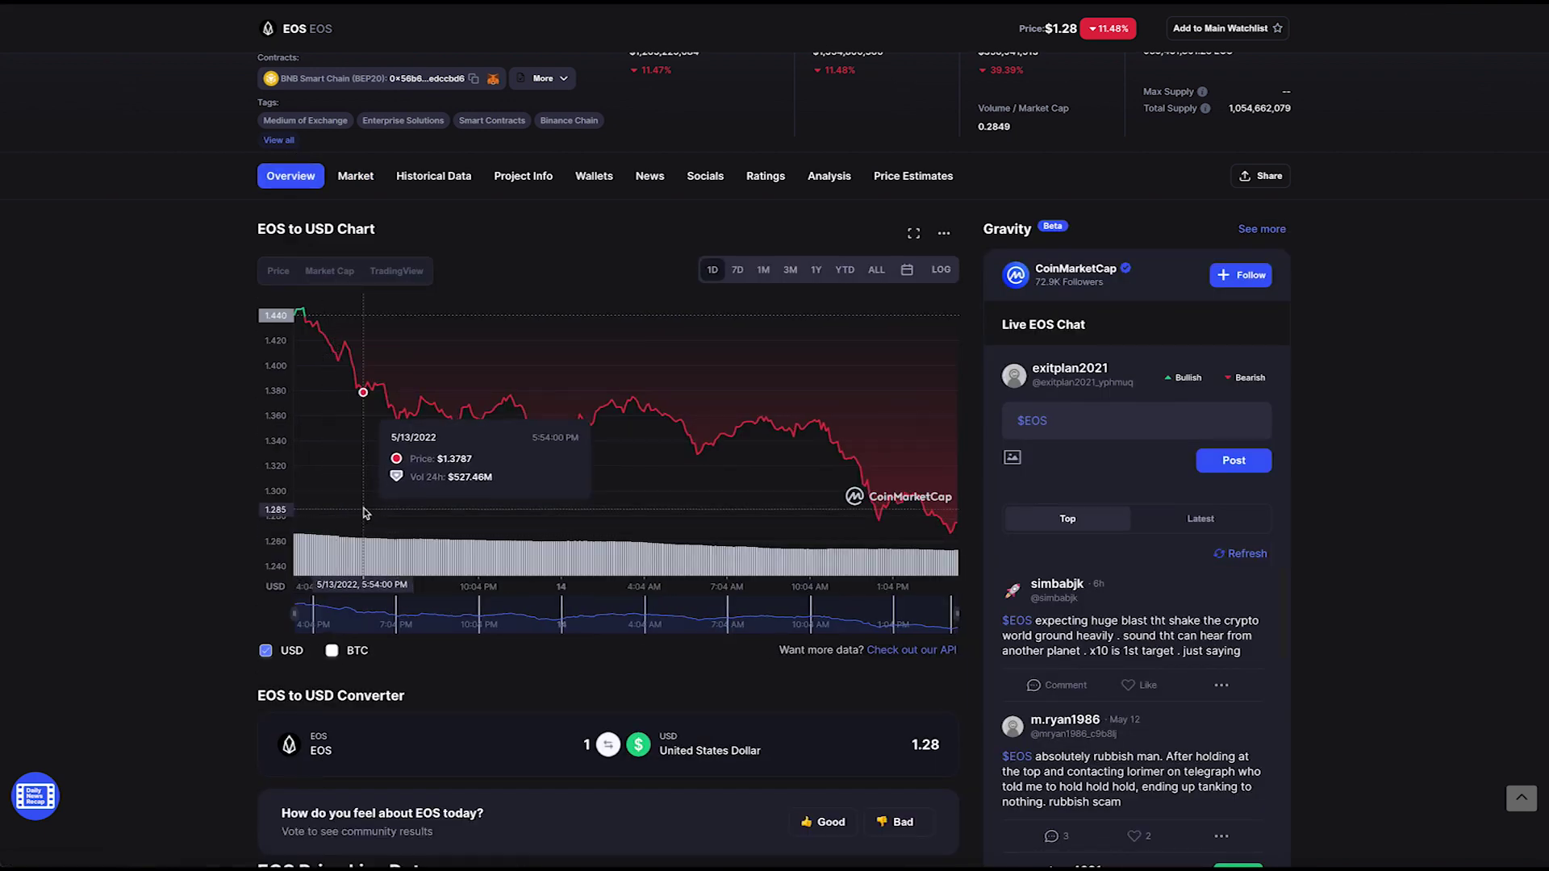
Switch to the YouTube channel's video list and browse the recent uploads
{"action": "scroll", "coordinate": [327, 500], "scroll_direction": "down", "scroll_amount": 2}
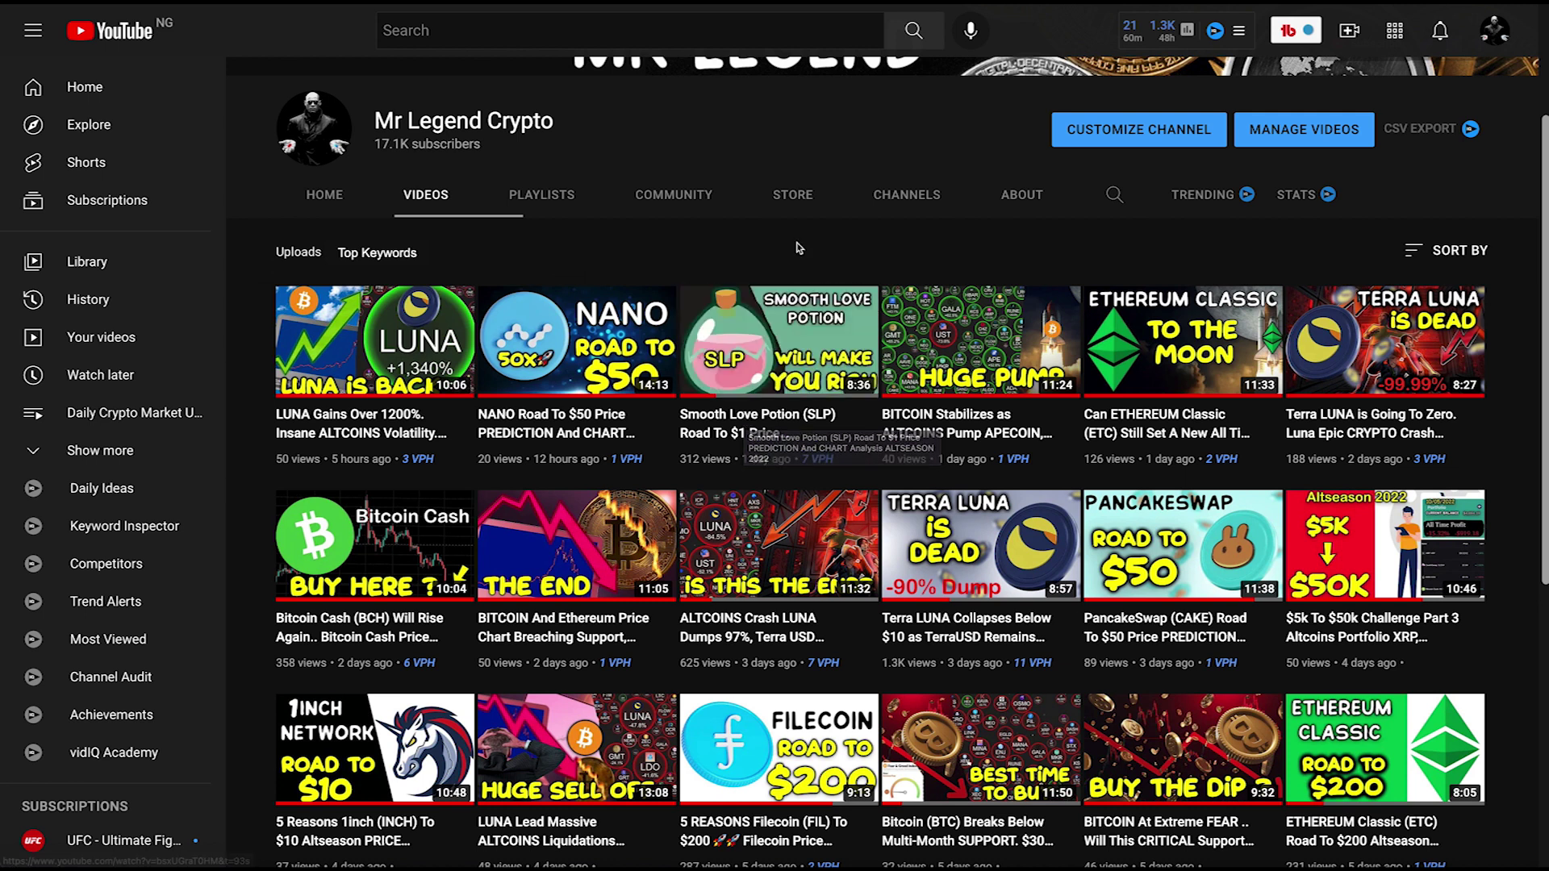
{"action": "scroll", "coordinate": [799, 248], "scroll_direction": "down", "scroll_amount": 1}
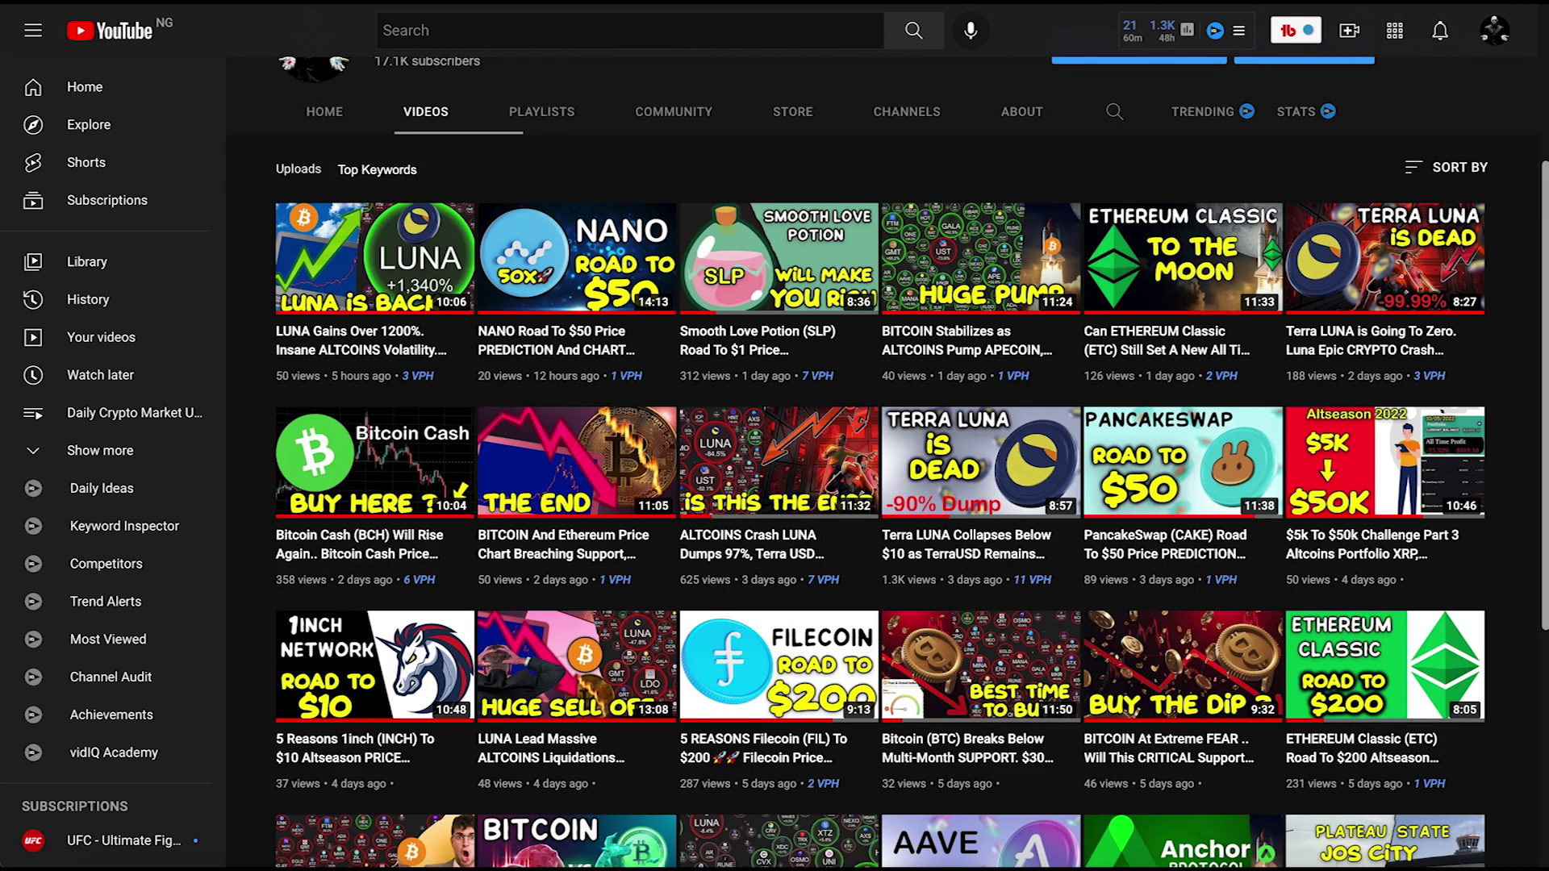